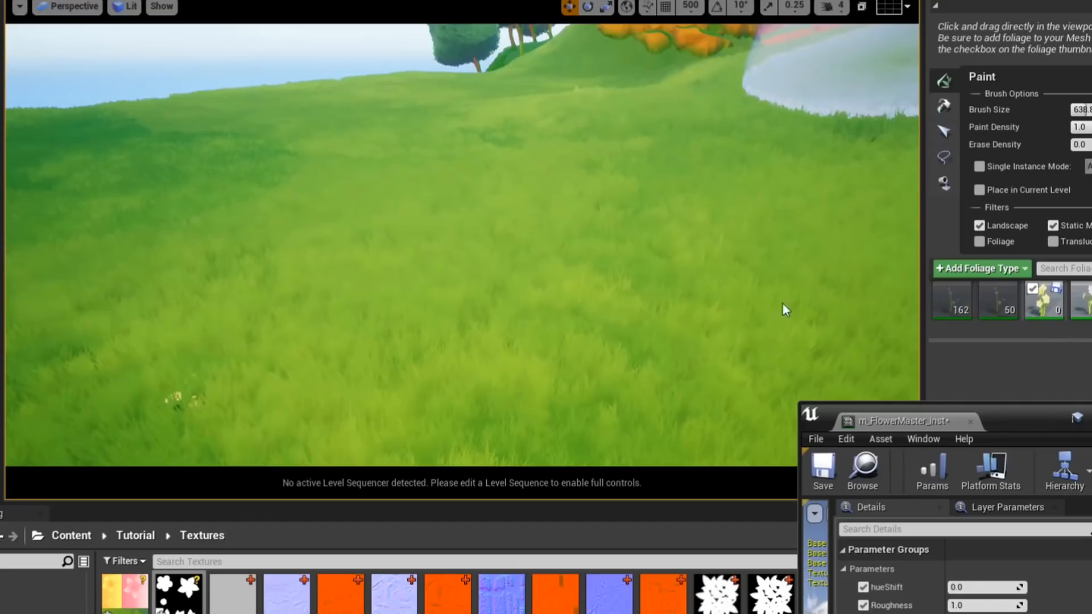
Paint the enabled flower foliage onto the grassy landscape.
click(480, 254)
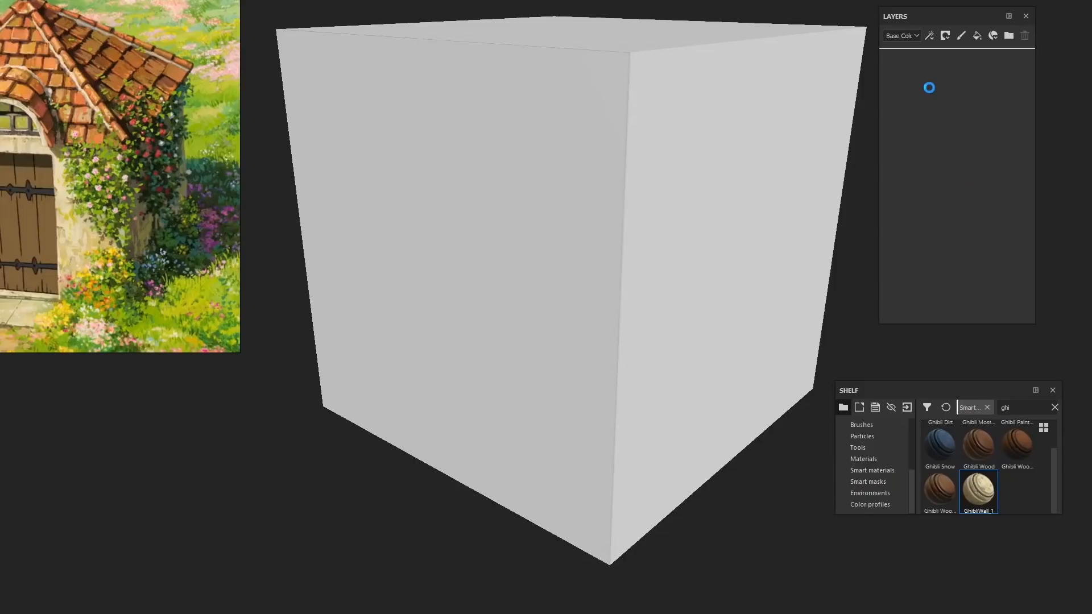
Apply the GhibliWall_1 smart material to the cube and inspect its painted surface.
drag(929, 87, 924, 89)
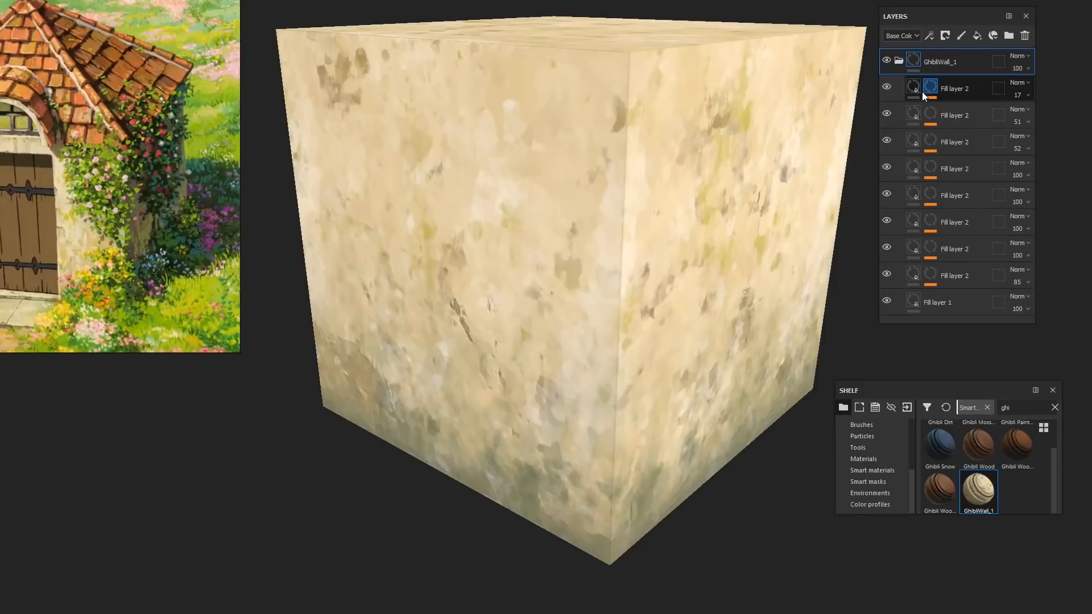
mouse_move(595, 336)
alt+mouse_down()
mouse_move(585, 312)
mouse_move(588, 327)
alt+mouse_up()
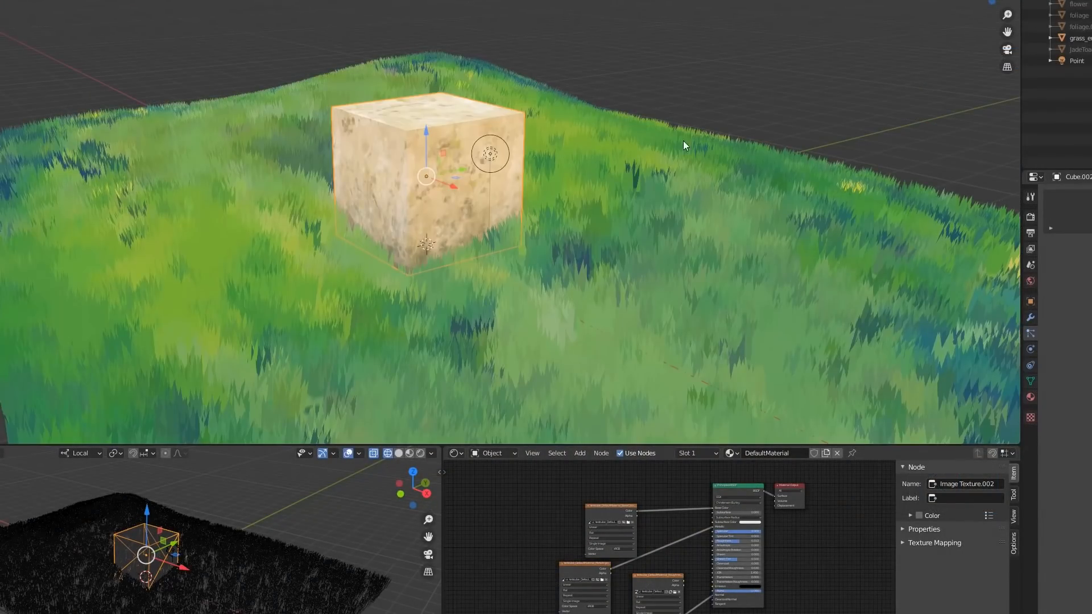
Inspect the textured cube on the grass hill, the river valley scene and the sculpted RockPointy01_high mesh from different angles.
scroll(643, 188, down, 3)
mouse_move(546, 250)
middle_down()
mouse_move(583, 251)
mouse_move(720, 125)
middle_up()
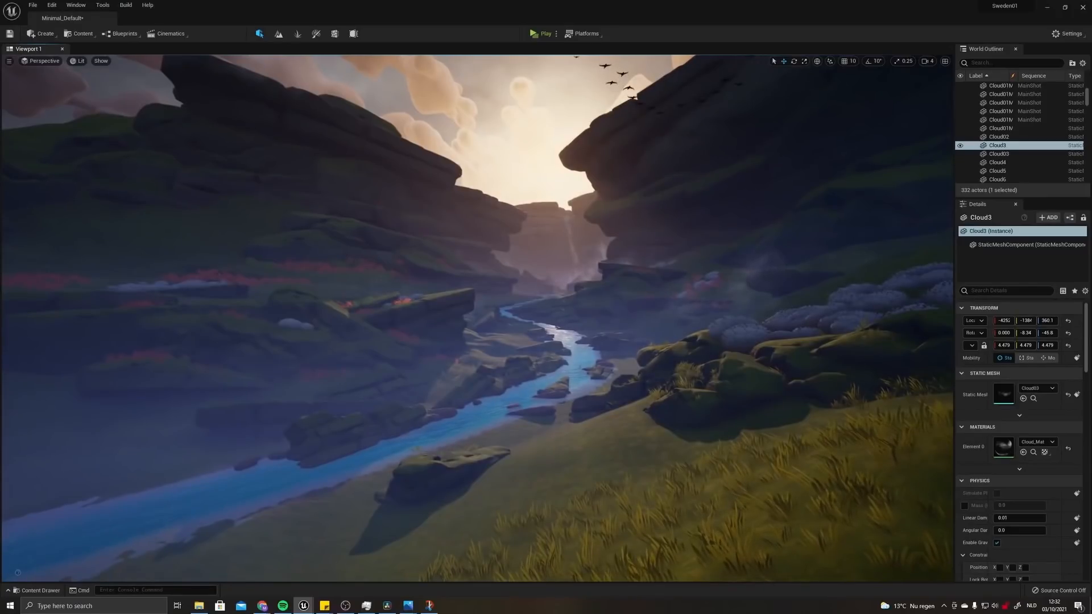
mouse_move(412, 330)
mouse_down()
mouse_move(398, 310)
mouse_move(451, 273)
mouse_move(419, 288)
mouse_move(414, 316)
mouse_up()
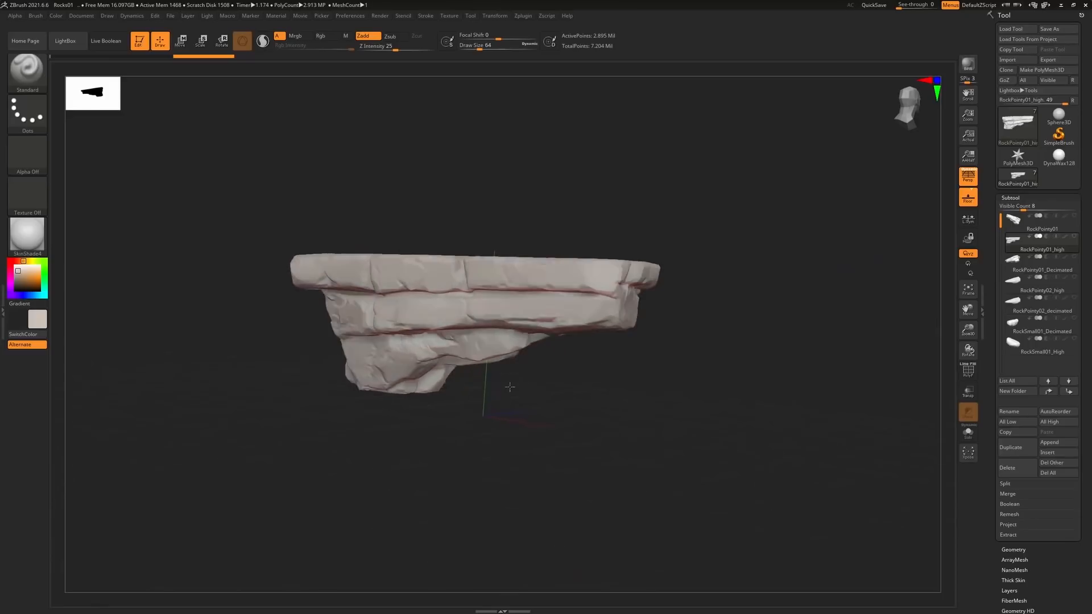
drag(512, 378, 545, 382)
drag(471, 314, 660, 390)
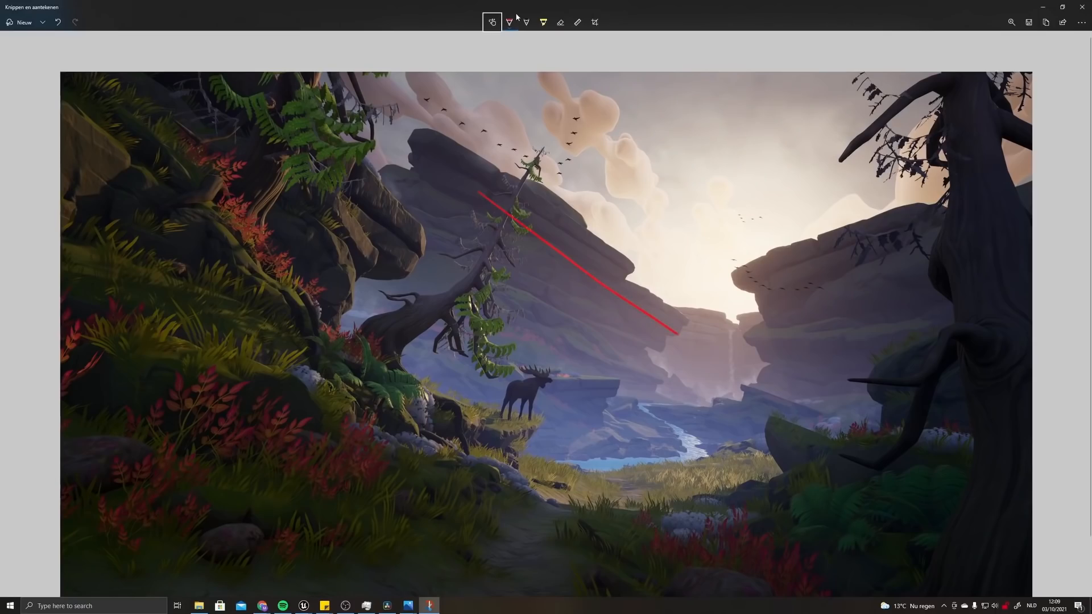
Draw a red guide line along the slope of the cliff behind the moose in the scene screenshot.
drag(452, 275, 651, 348)
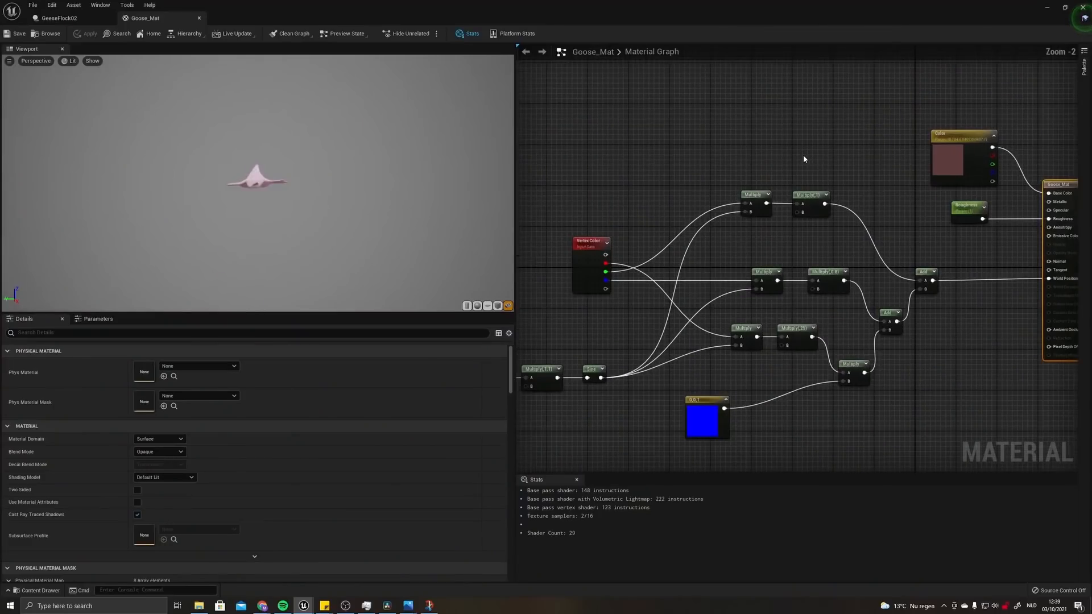
Examine the Vertex Color node that drives the Multiply branches in the Goose_Mat material graph.
scroll(739, 188, up, 1)
click(567, 300)
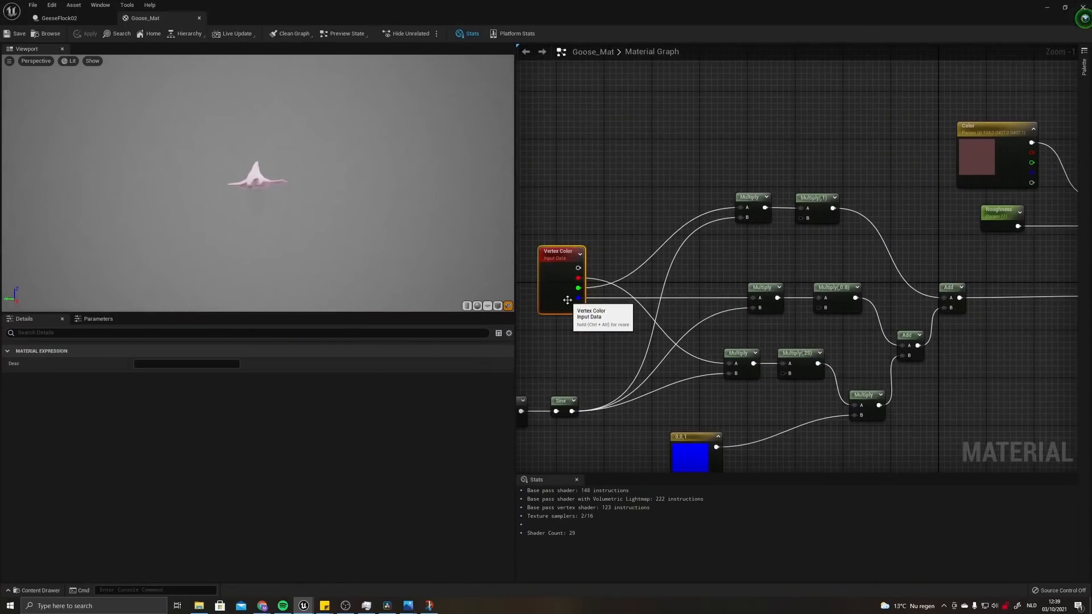
drag(567, 300, 561, 264)
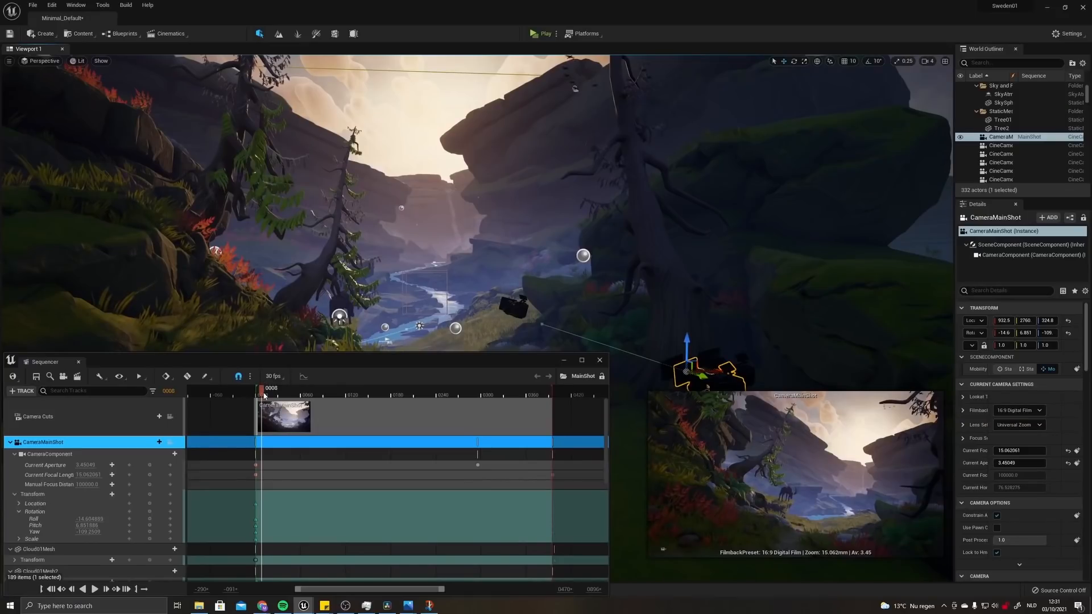
Scrub the MainShot sequence from its first frame to the end of the playback range.
drag(264, 396, 551, 400)
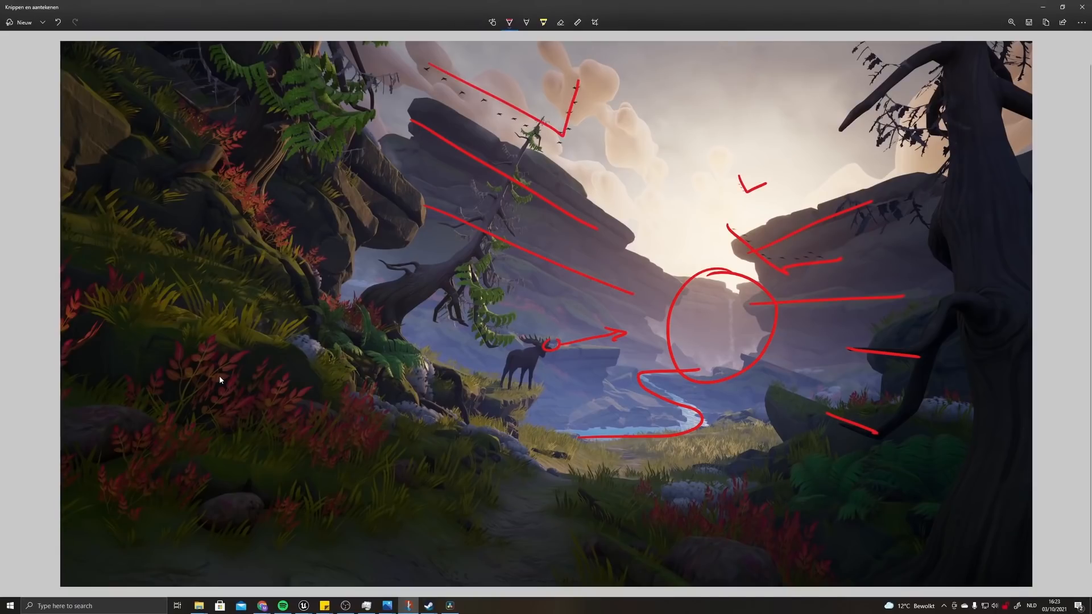
Draw a red guide line down the trunk of the large foreground tree in the scene screenshot.
drag(954, 196, 951, 282)
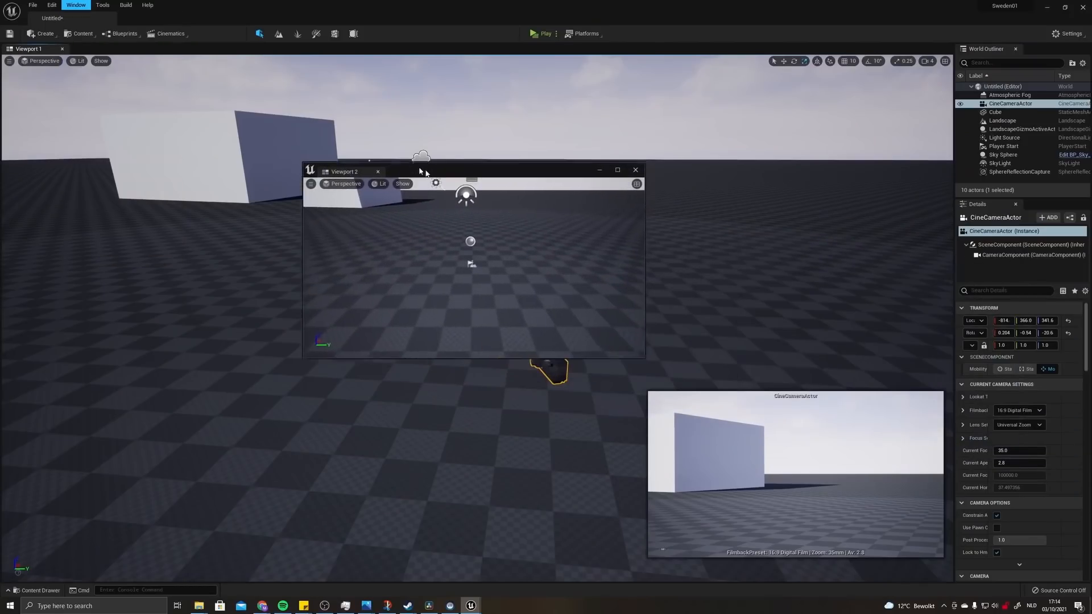
Pilot the CineCameraActor in the floating Viewport 2 and move that viewport window clear of the main view.
drag(423, 175, 299, 182)
right_drag(354, 279, 401, 268)
key(s)
right_click(419, 300)
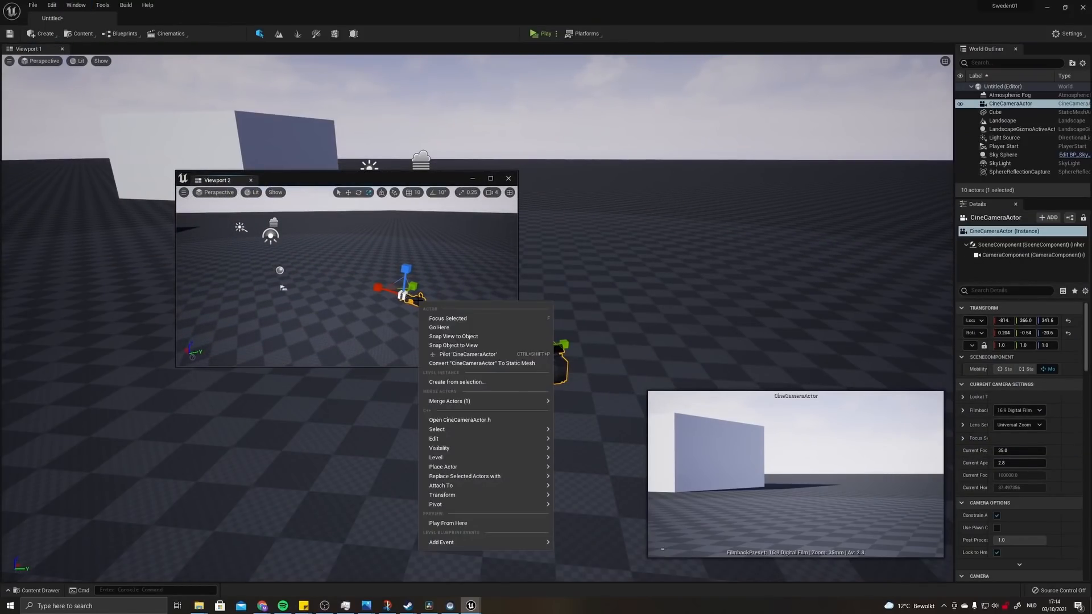
click(463, 354)
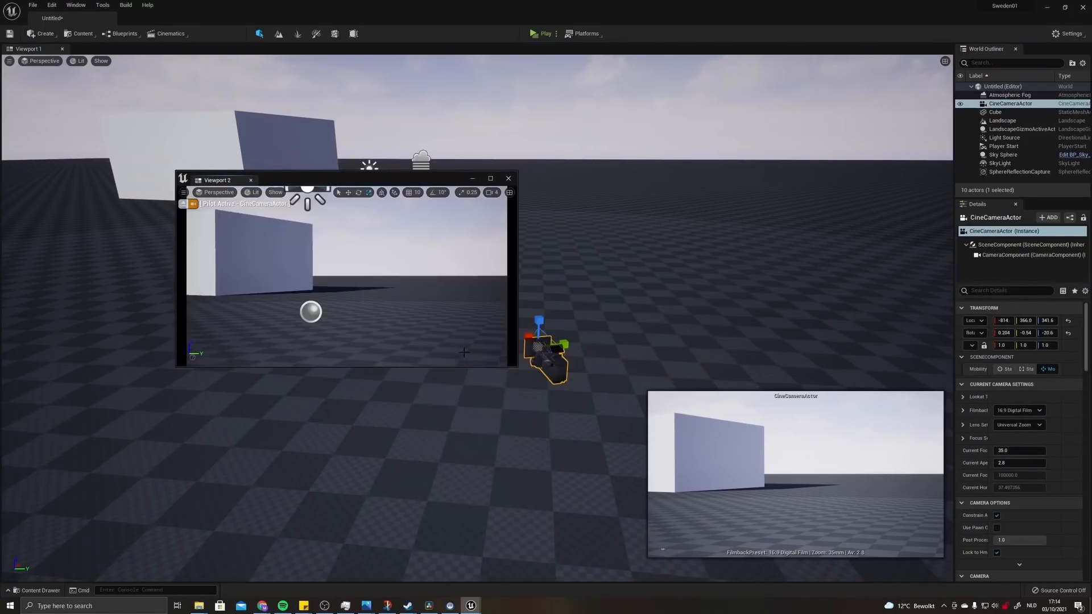
drag(353, 178, 1091, 307)
Lock the actor movement of the CineCameraActor.
mouse_move(512, 260)
right_down()
mouse_move(530, 250)
mouse_move(495, 254)
mouse_move(525, 271)
right_up()
key(w)
right_click(1002, 105)
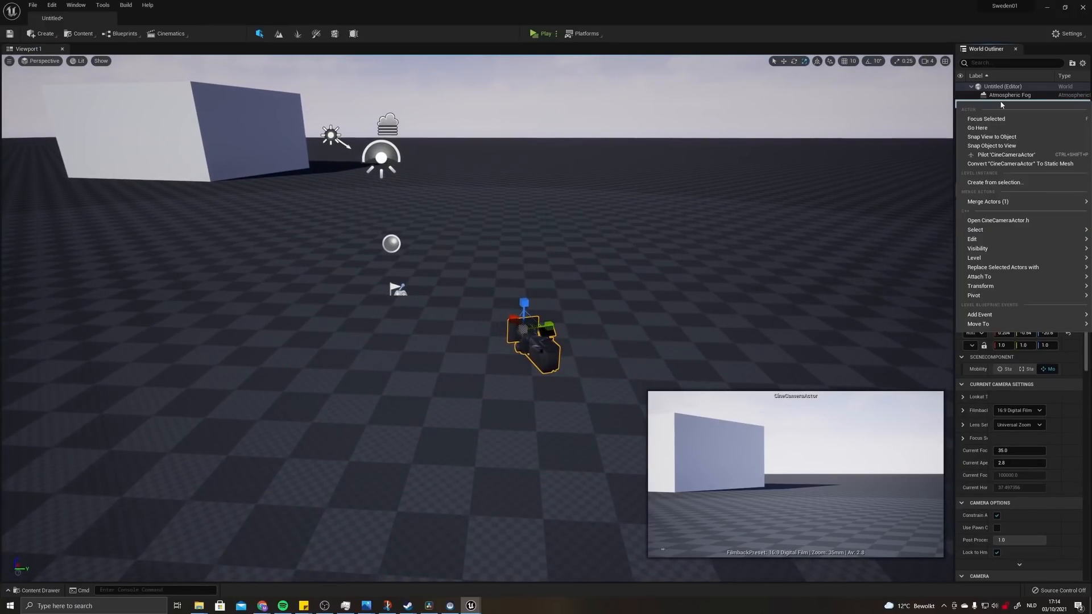
mouse_move(983, 287)
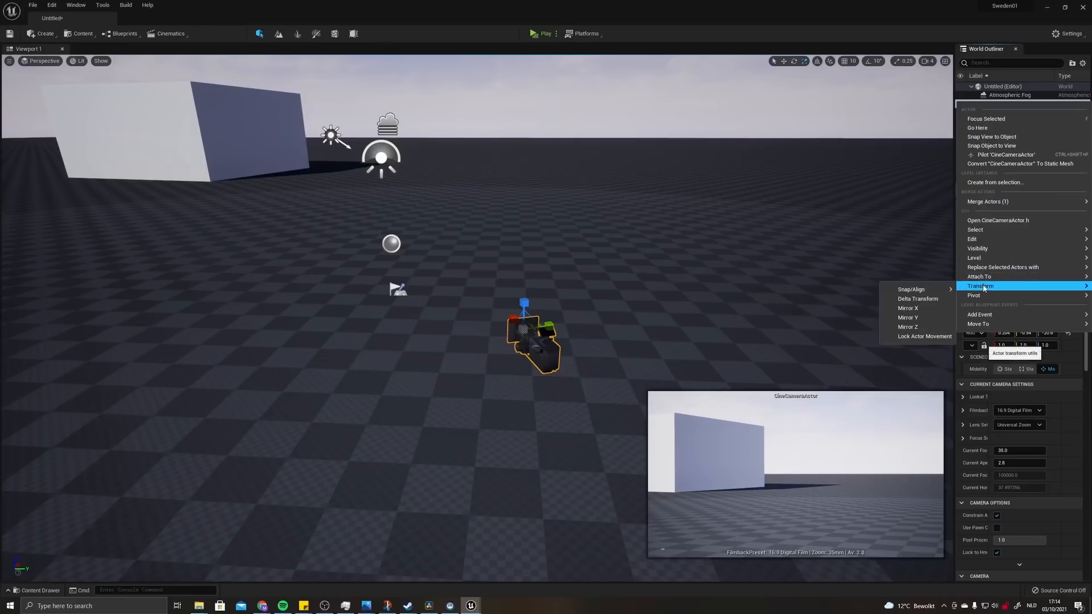
click(931, 339)
right_drag(671, 307, 671, 284)
key(s)
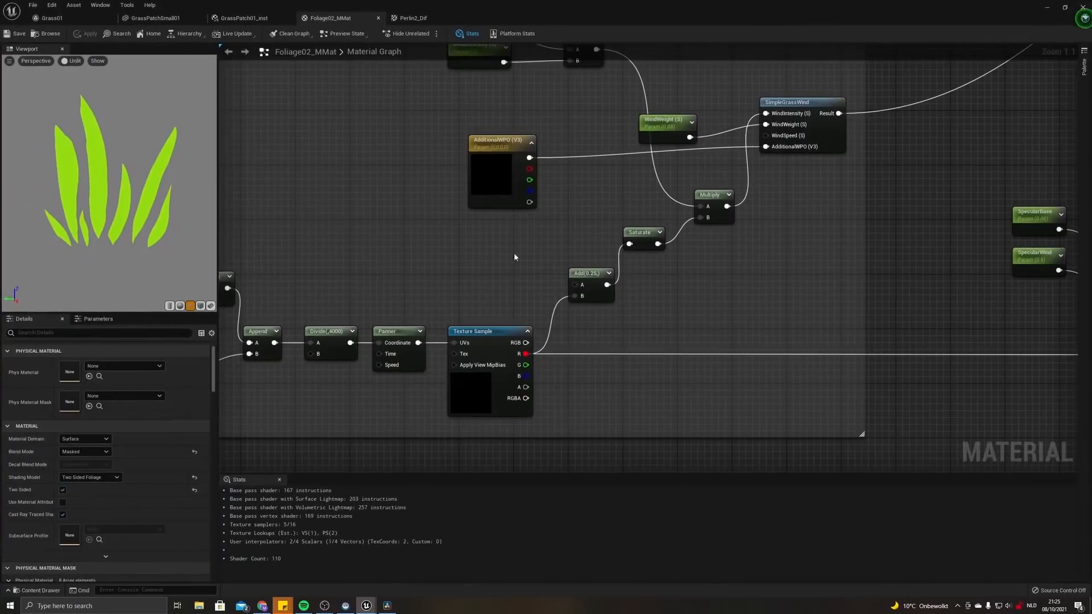
View the Perlin2_Dif texture used by the wind Texture Sample node and return to the Foliage02_MMat graph.
right_drag(608, 289, 636, 260)
click(657, 318)
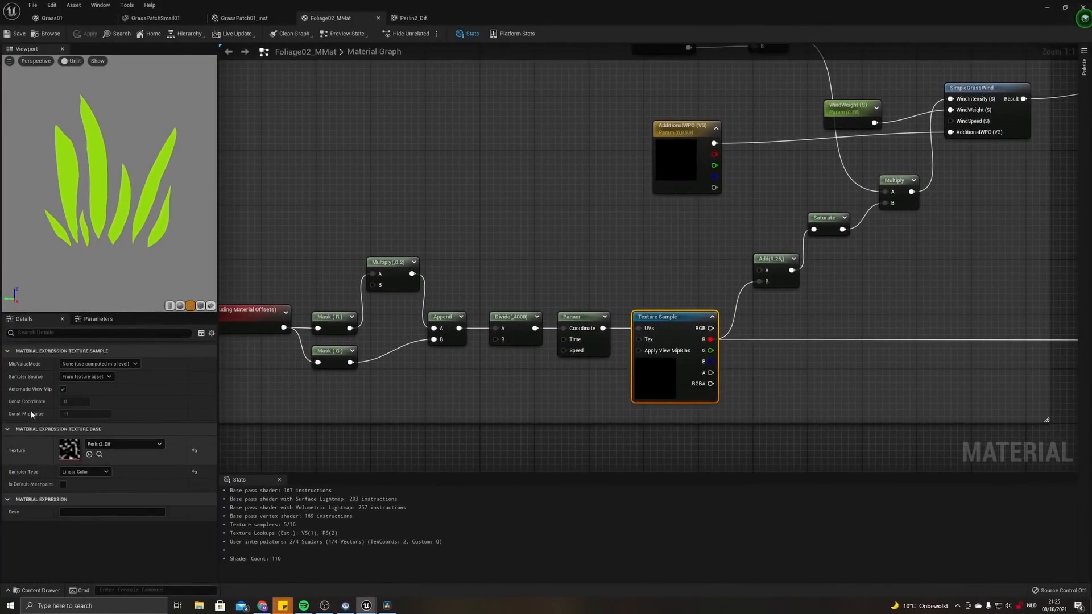
double_click(68, 453)
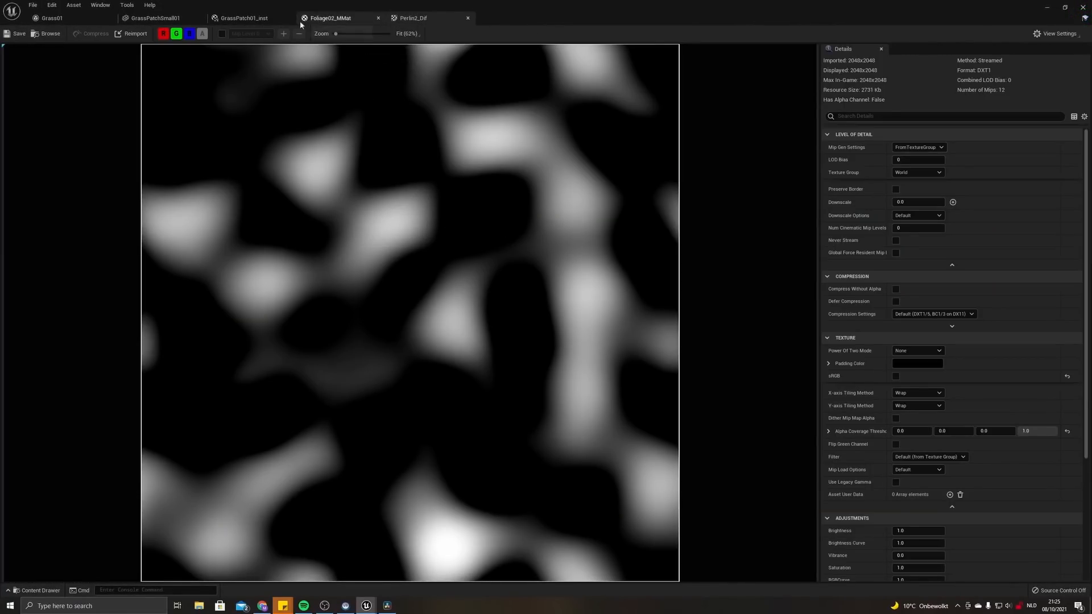
click(330, 18)
Follow the wind node chain from the Absolute World Position node to the SimpleGrassWind function.
right_drag(604, 329, 644, 320)
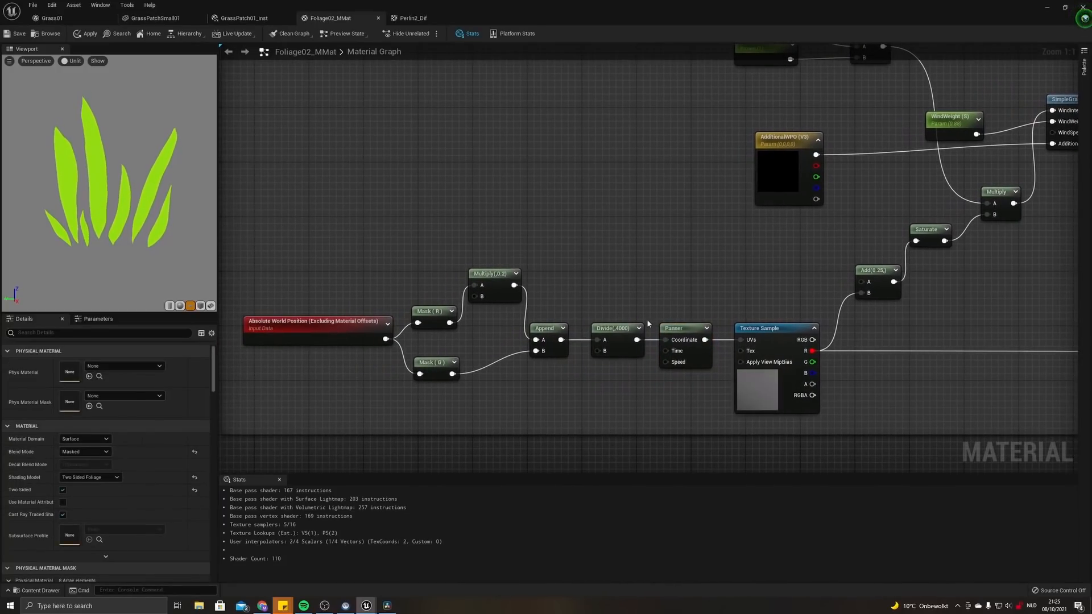
click(308, 336)
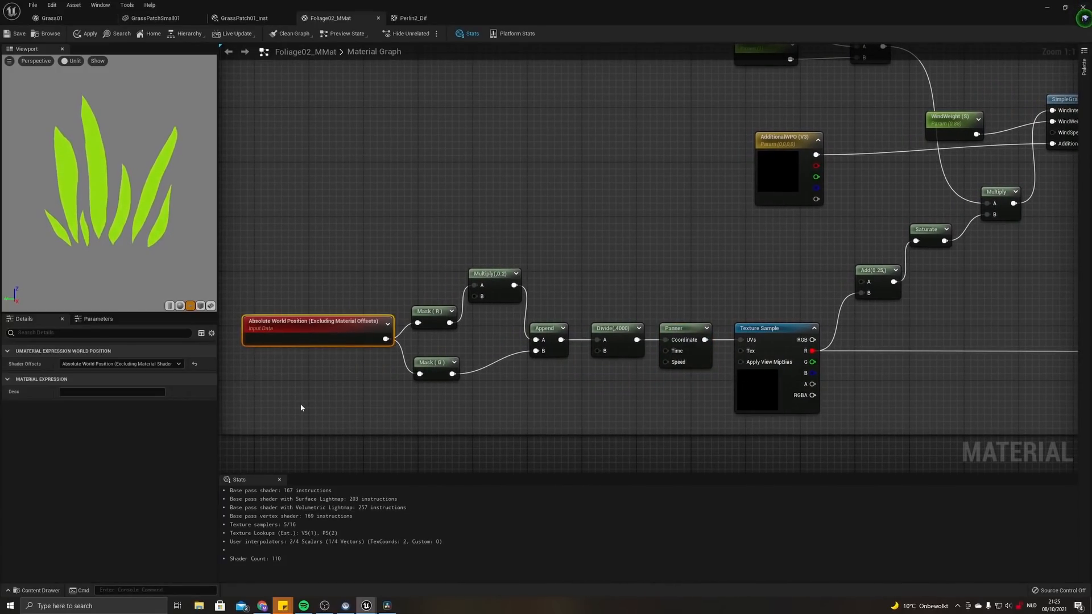
right_drag(448, 138, 385, 174)
right_drag(550, 223, 457, 250)
right_drag(550, 250, 314, 271)
right_drag(741, 286, 740, 329)
click(685, 243)
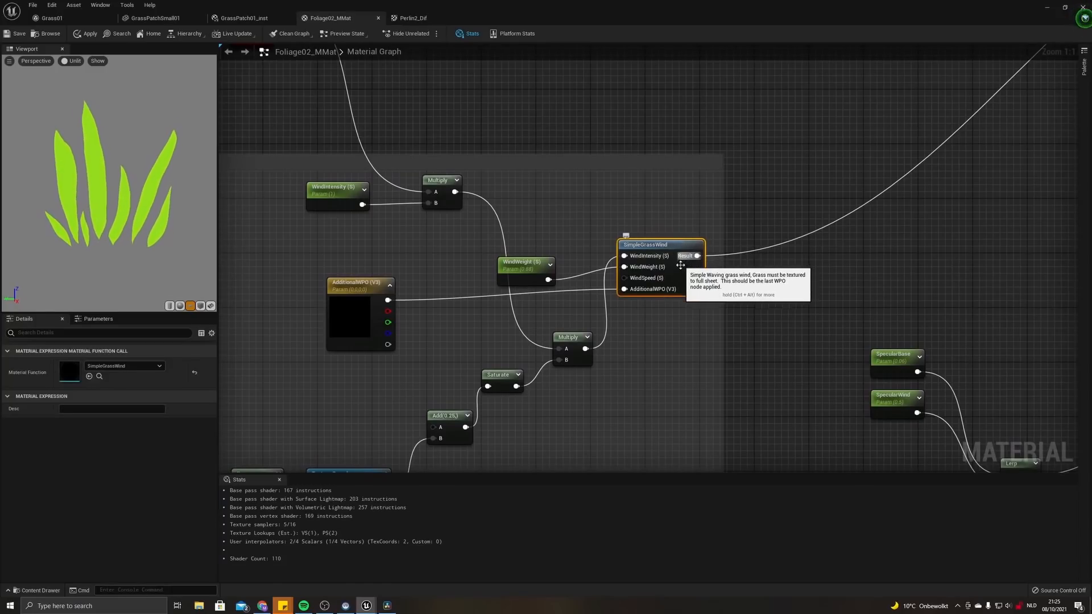
click(764, 284)
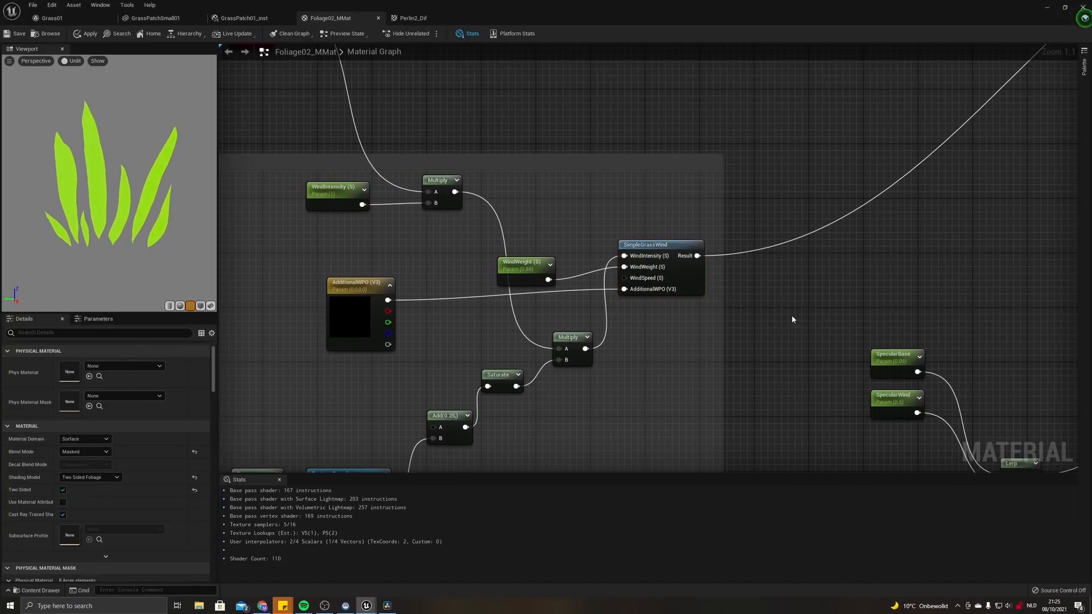
Trace the SimpleGrassWind result to the World Position Offset input of the material output node.
scroll(792, 320, down, 2)
right_drag(897, 221, 772, 266)
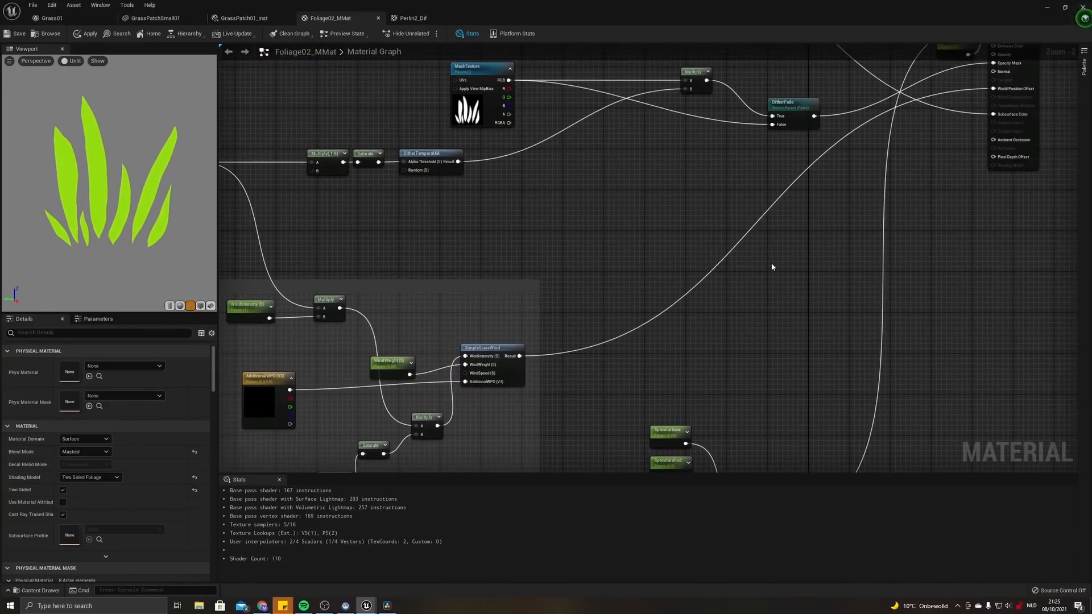
scroll(793, 214, up, 2)
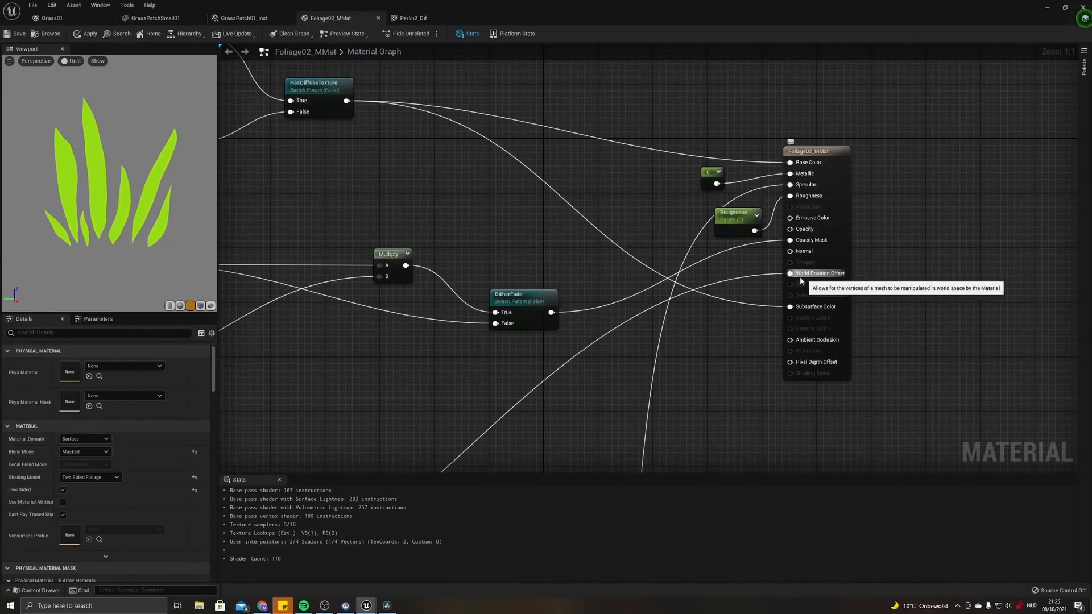
Examine how the SpecularBase and SpecularWind parameters are blended by the Lerp node using the wind texture.
scroll(796, 310, down, 5)
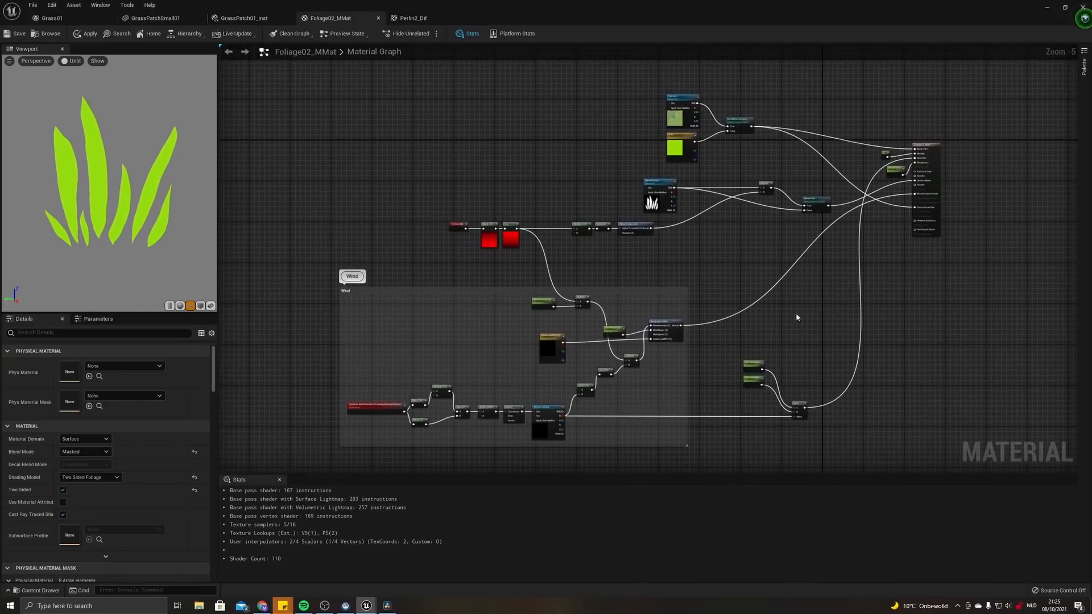
right_drag(796, 314, 731, 257)
scroll(731, 257, up, 4)
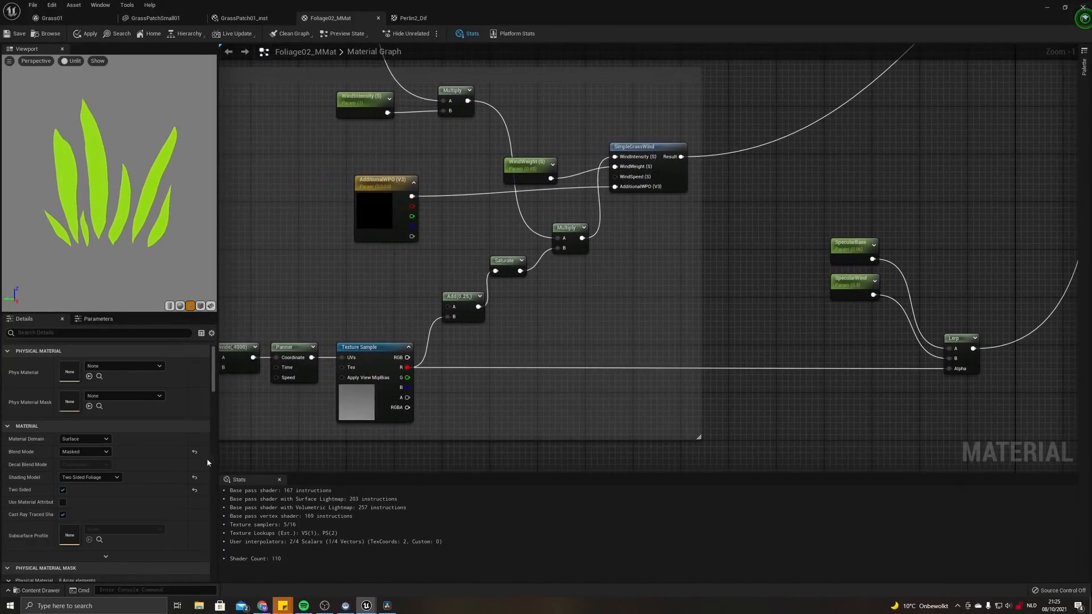
right_drag(811, 325, 607, 363)
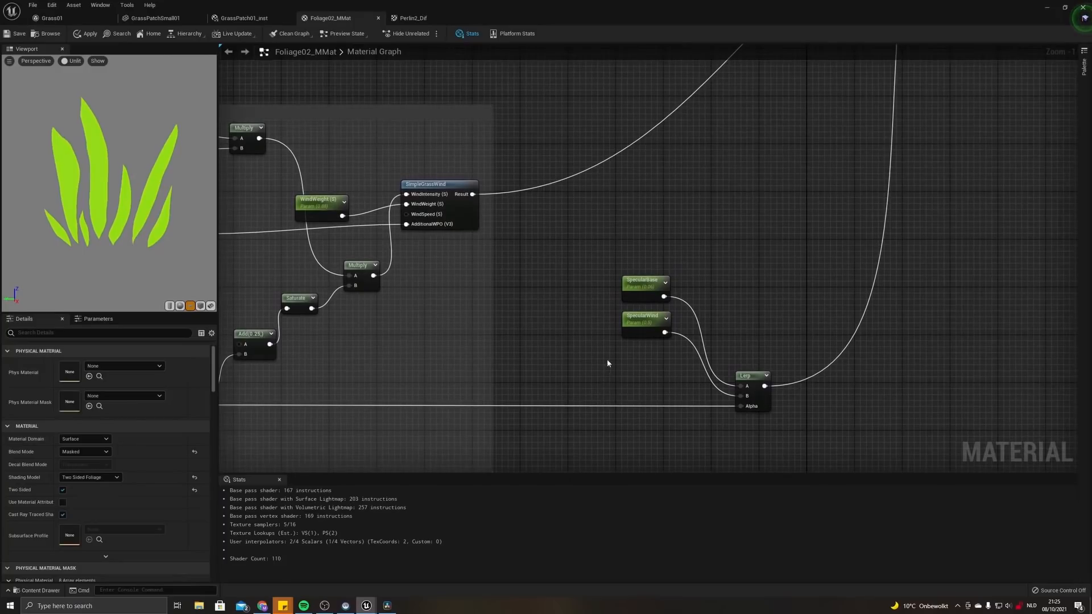
click(648, 316)
click(605, 281)
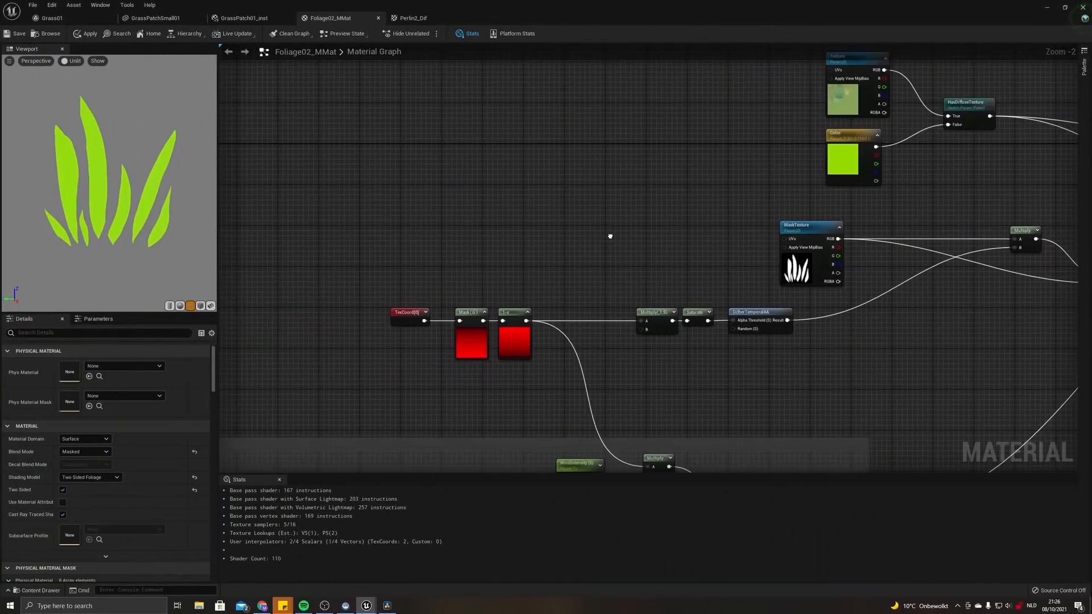
Examine the TexCoord, Mask (G) and 1-x nodes that build the vertical gradient feeding the wind intensity.
right_drag(609, 237, 558, 131)
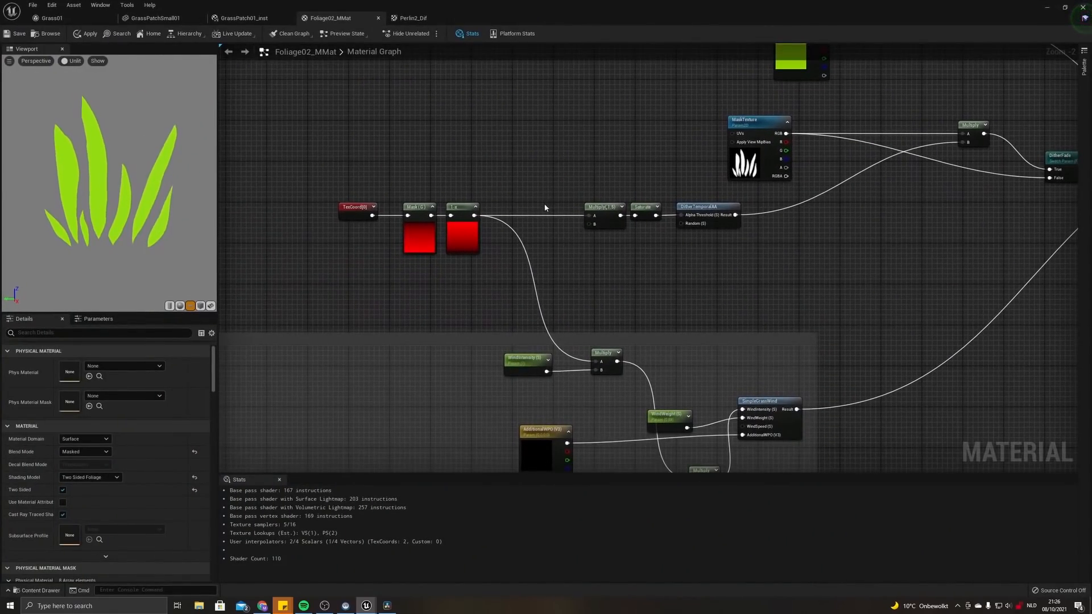
scroll(544, 208, up, 2)
click(421, 265)
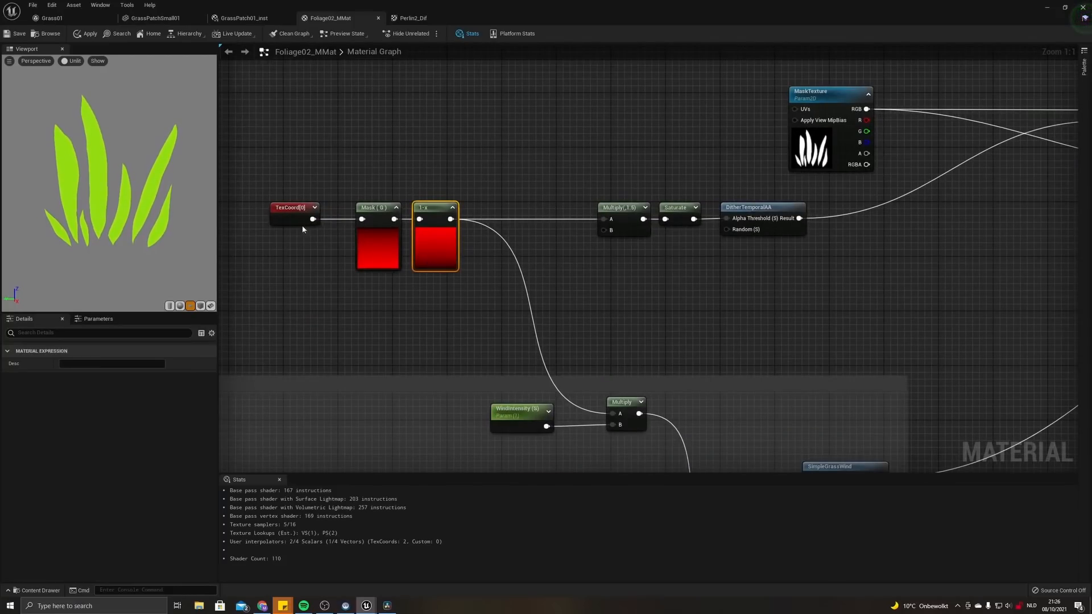
click(291, 209)
click(300, 290)
click(427, 248)
click(313, 223)
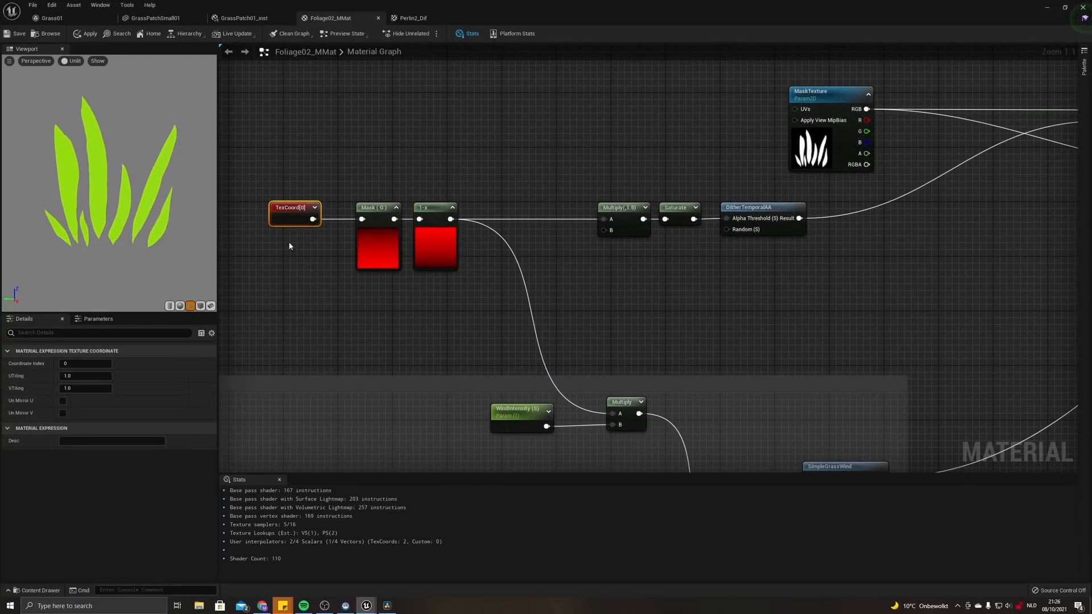
click(378, 247)
right_drag(378, 247, 369, 195)
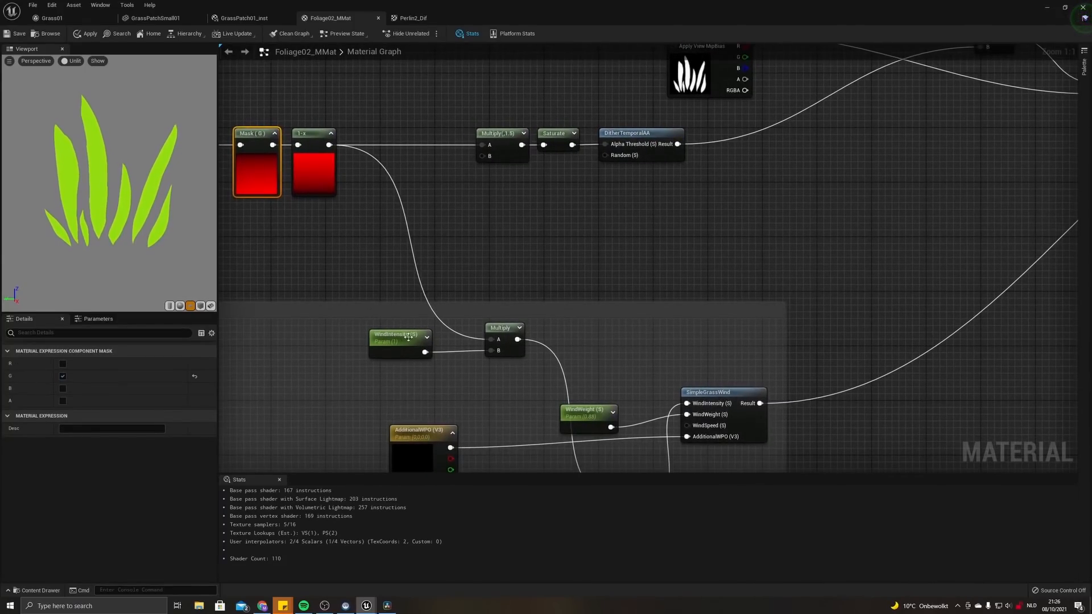
Move the WindIntensity parameter node slightly lower beside its Multiply node.
click(414, 338)
drag(409, 341, 406, 365)
right_drag(545, 284, 589, 318)
Examine the 1-x gradient node and the MaskTexture parameter that feed the opacity mask branch.
click(354, 187)
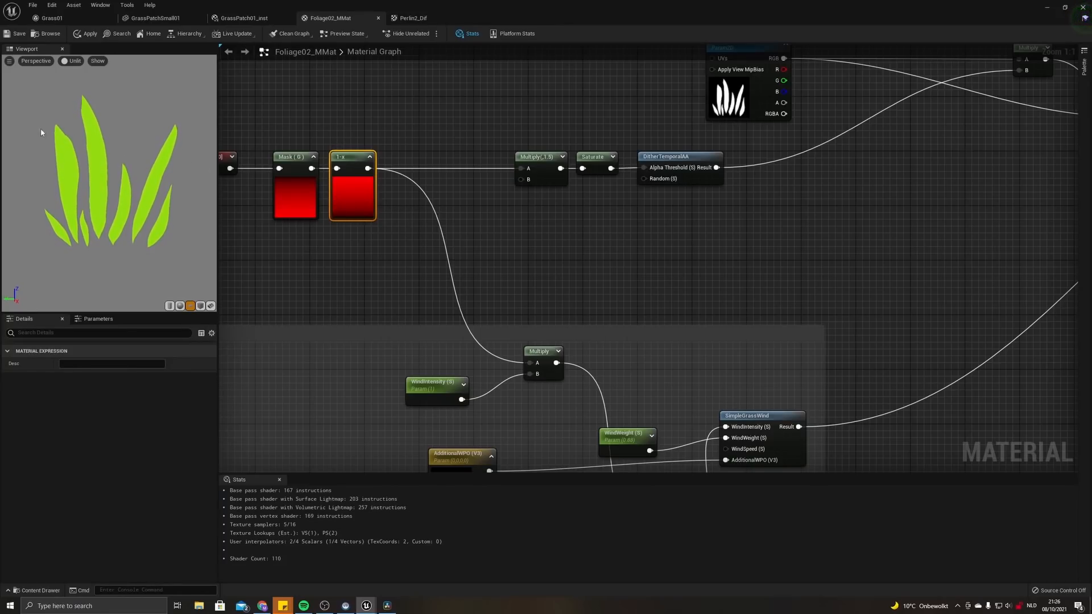
right_drag(622, 122, 580, 281)
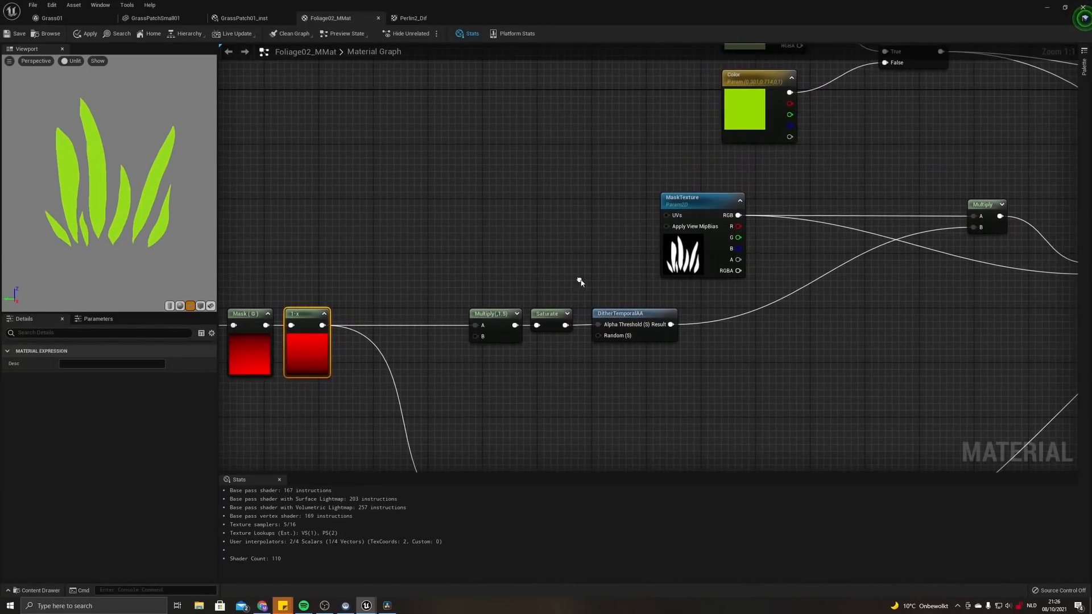
click(683, 245)
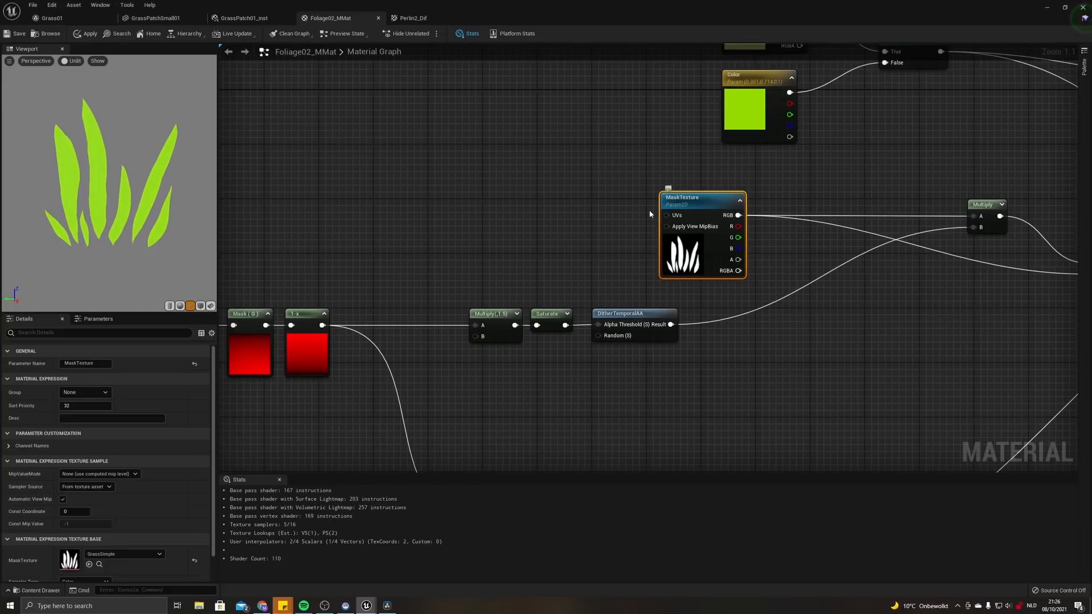
Add a Vertex Color node to the material graph above the TexCoord and Mask (G) nodes.
right_drag(515, 255, 610, 233)
right_drag(346, 244, 509, 240)
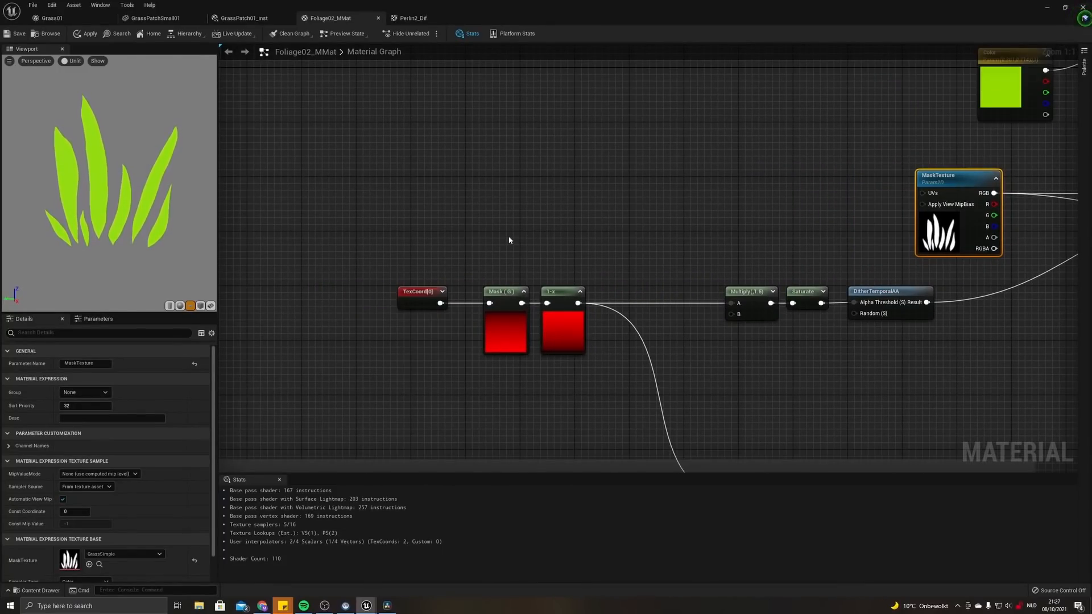
right_drag(509, 240, 497, 217)
right_click(496, 218)
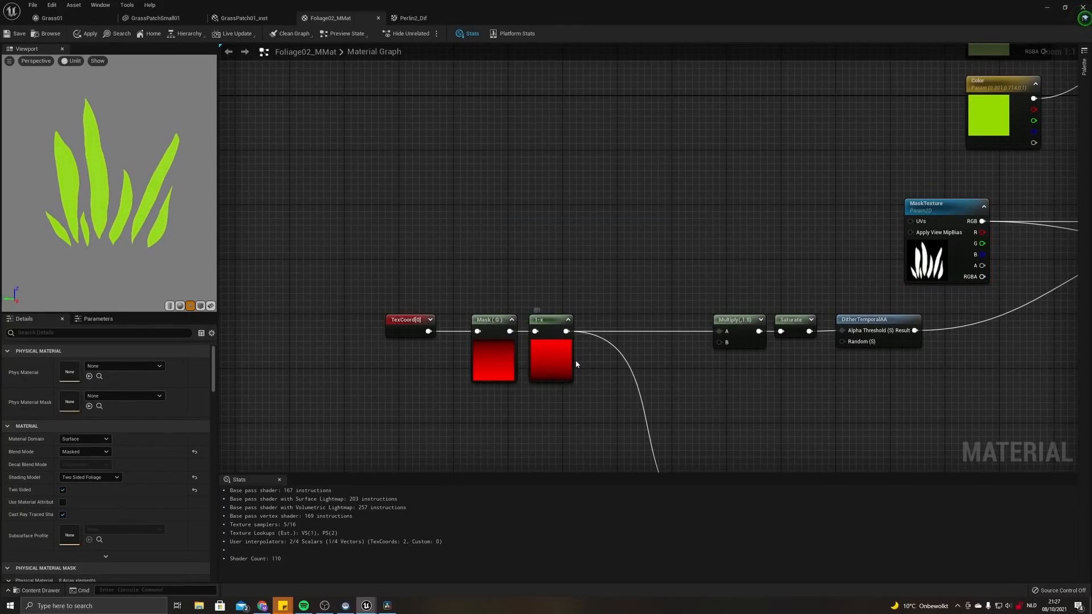
right_drag(431, 212, 401, 215)
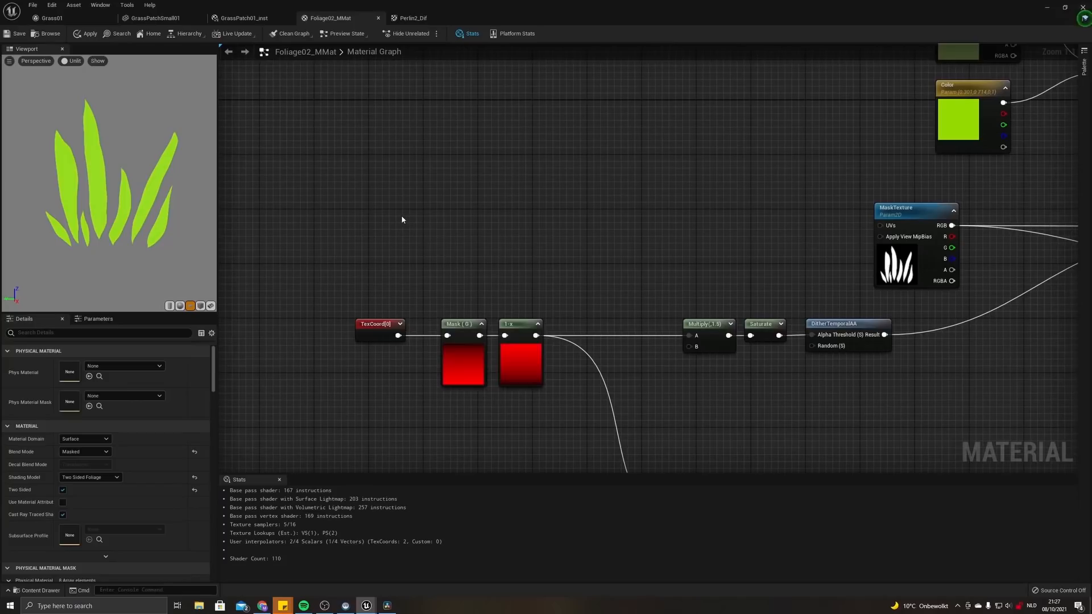
right_click(403, 219)
click(380, 166)
right_drag(380, 165, 363, 186)
right_click(360, 188)
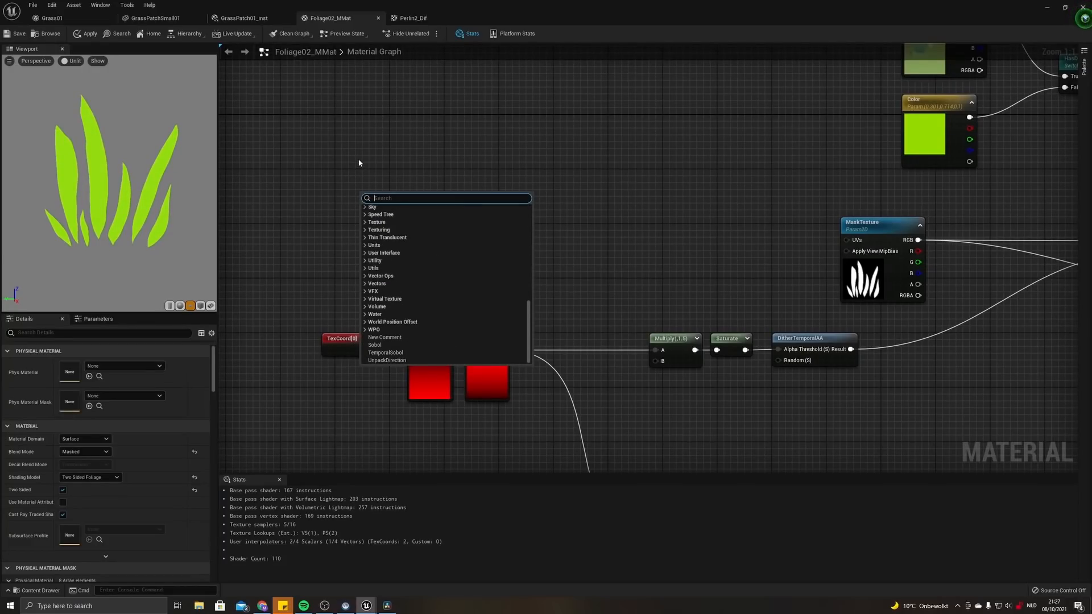
text(vertex)
key(Return)
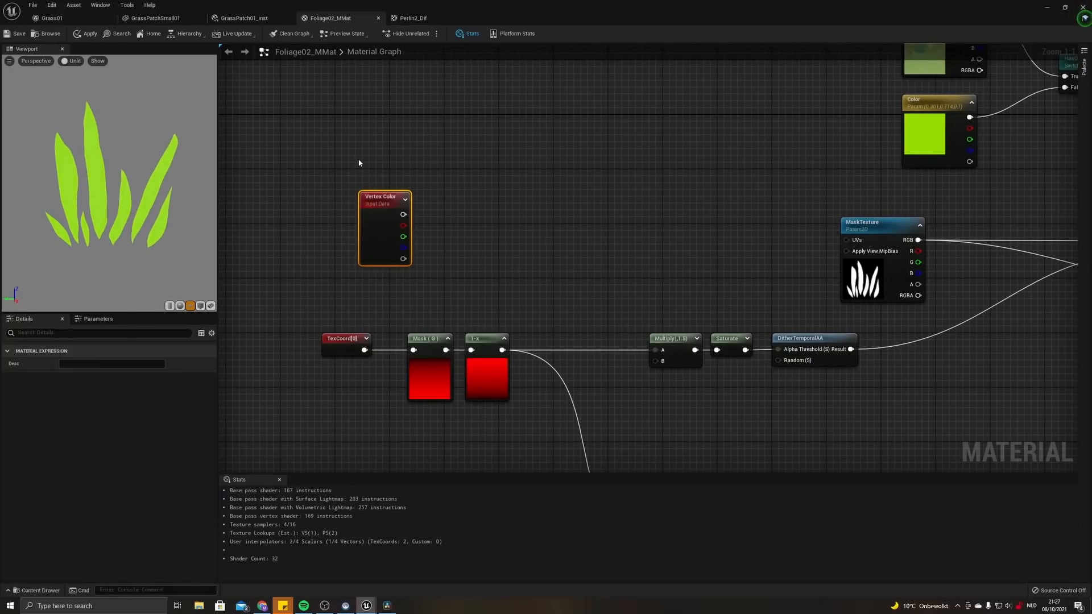
Show a wire coming from the red channel of the Vertex Color node and delete that node from the graph.
drag(403, 226, 470, 204)
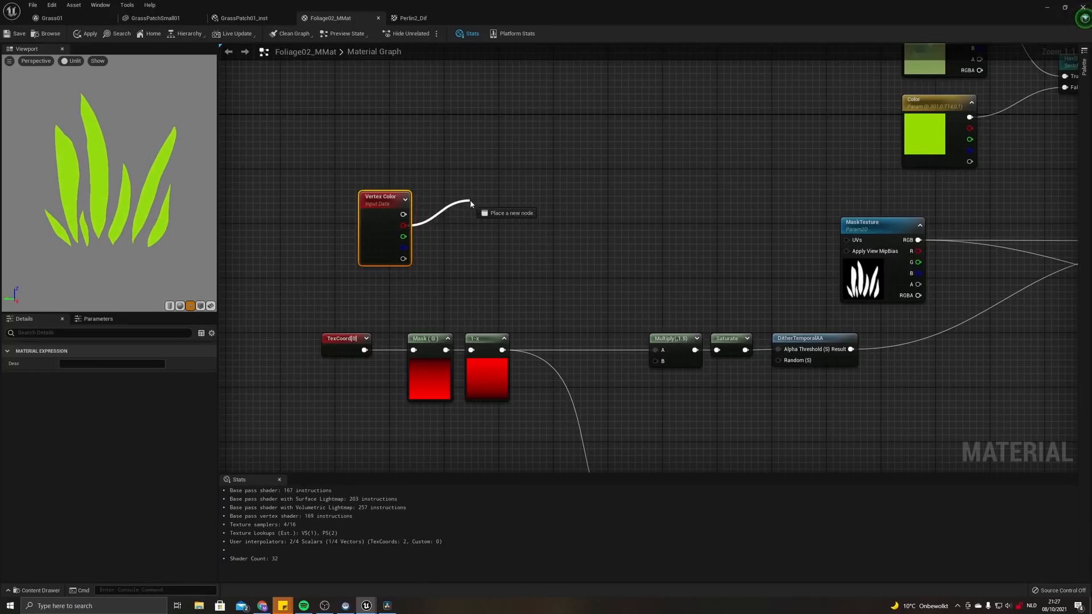
drag(457, 295, 526, 231)
click(431, 276)
click(394, 220)
key(Delete)
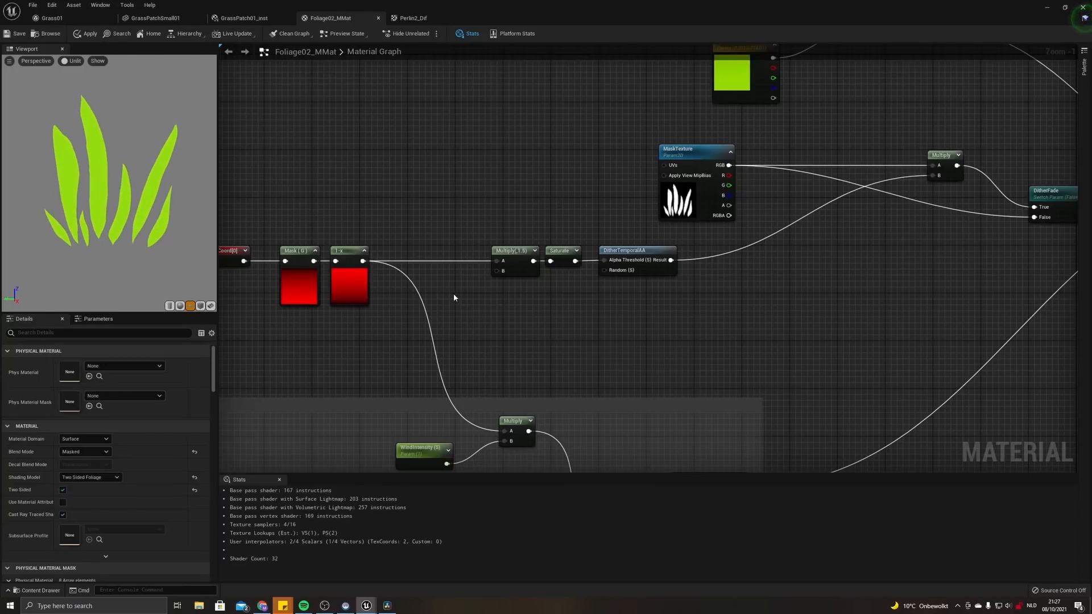
Follow the gradient branch through DitherTemporalAA and enable the default value of the DitherFade switch parameter.
click(355, 282)
right_drag(561, 319, 464, 342)
click(534, 284)
right_drag(630, 307, 613, 322)
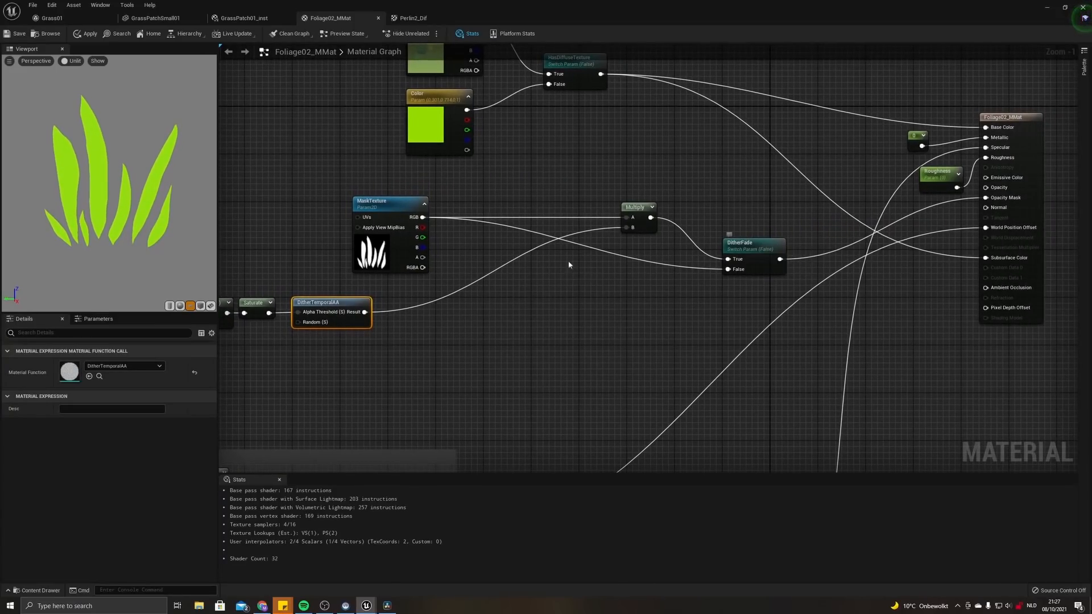
click(752, 250)
click(63, 391)
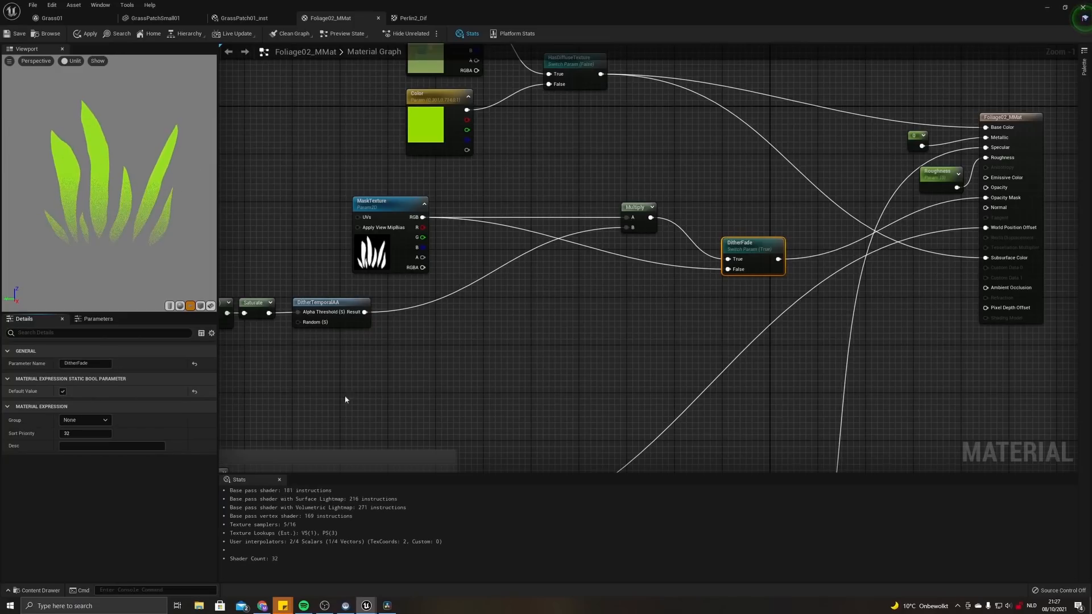
click(278, 404)
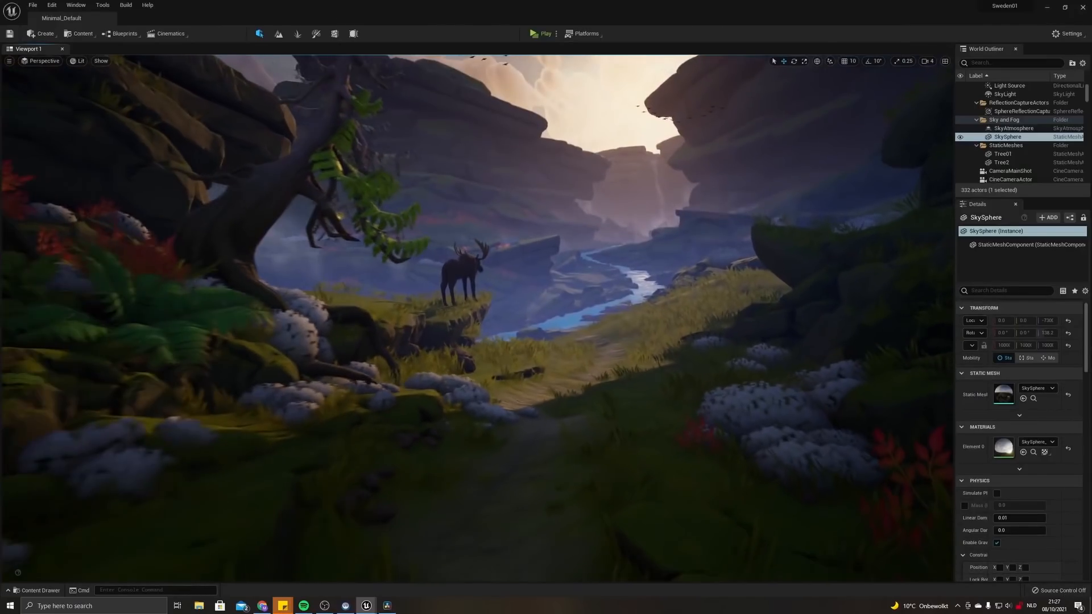
Examine the grass, red plants and flowers along the path in the level from several angles.
right_drag(477, 318, 364, 364)
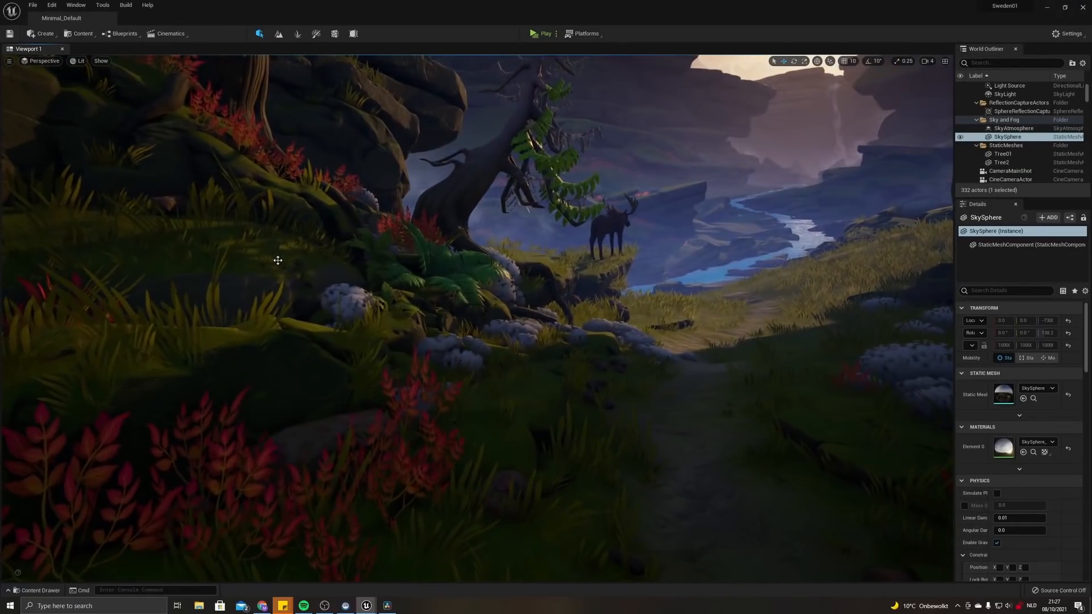
right_drag(278, 261, 382, 265)
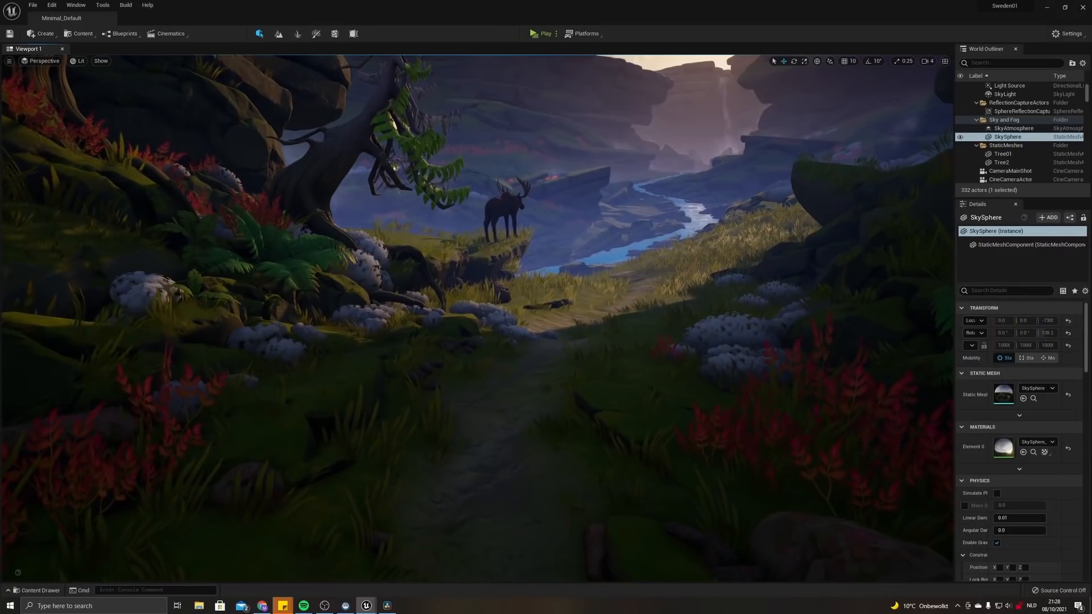
key(a)
right_drag(622, 326, 711, 449)
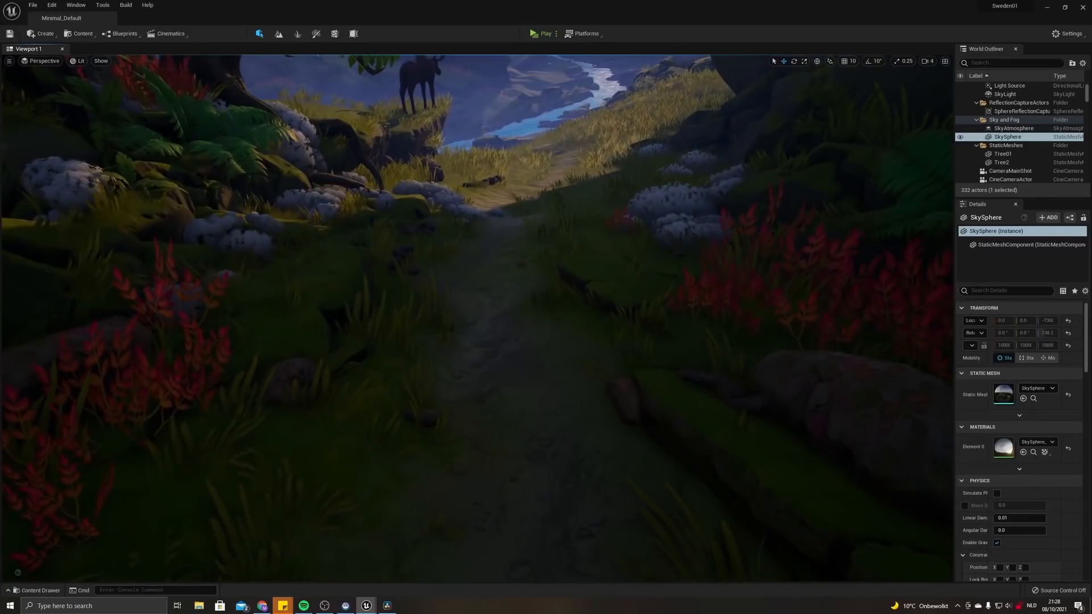
key(w)
right_drag(710, 449, 696, 415)
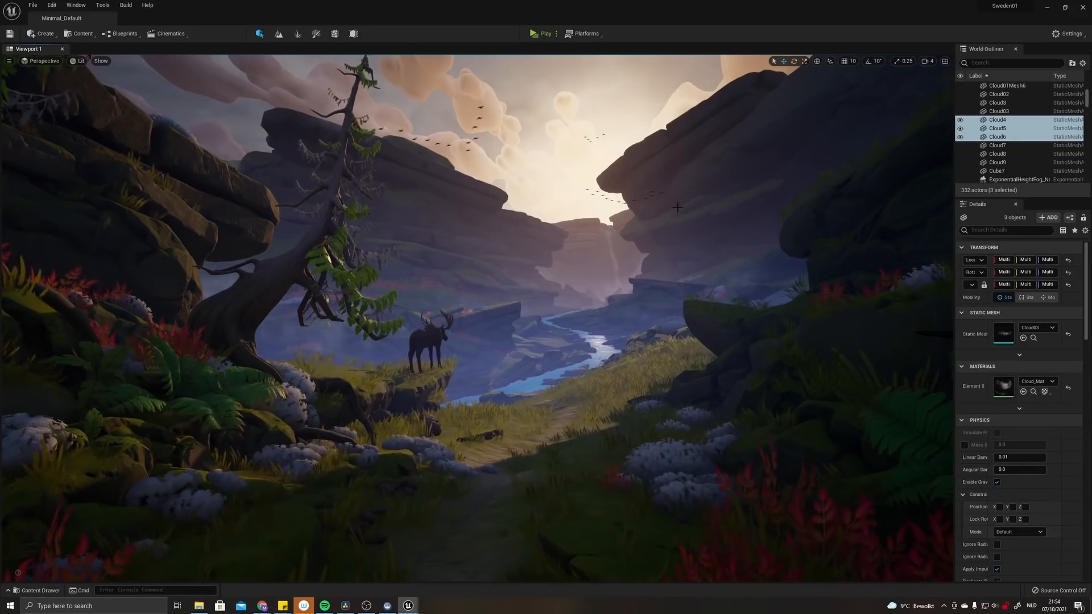
Select the Cloud02 mesh beside the leaning tree and open its Cloud_Mat material graph.
key(w)
right_drag(677, 207, 644, 214)
click(376, 319)
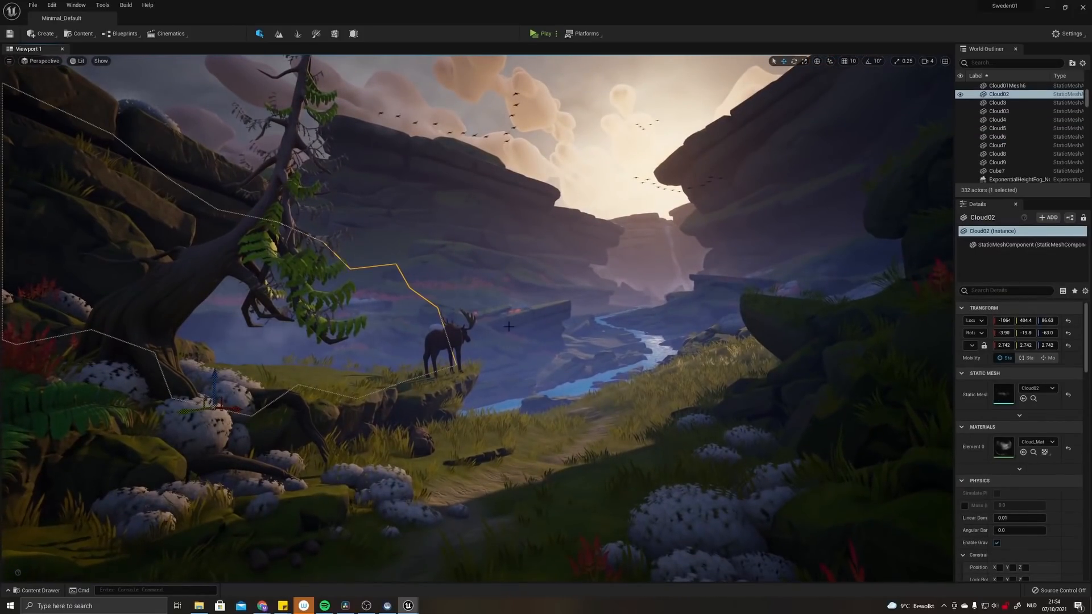
right_drag(375, 319, 332, 318)
right_drag(579, 334, 607, 336)
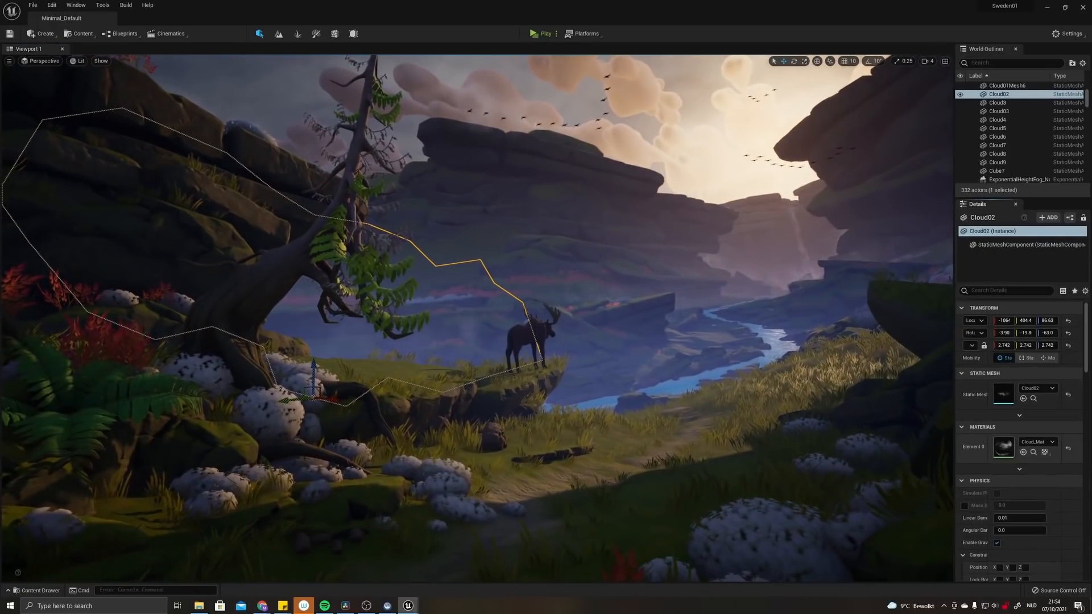
double_click(1003, 448)
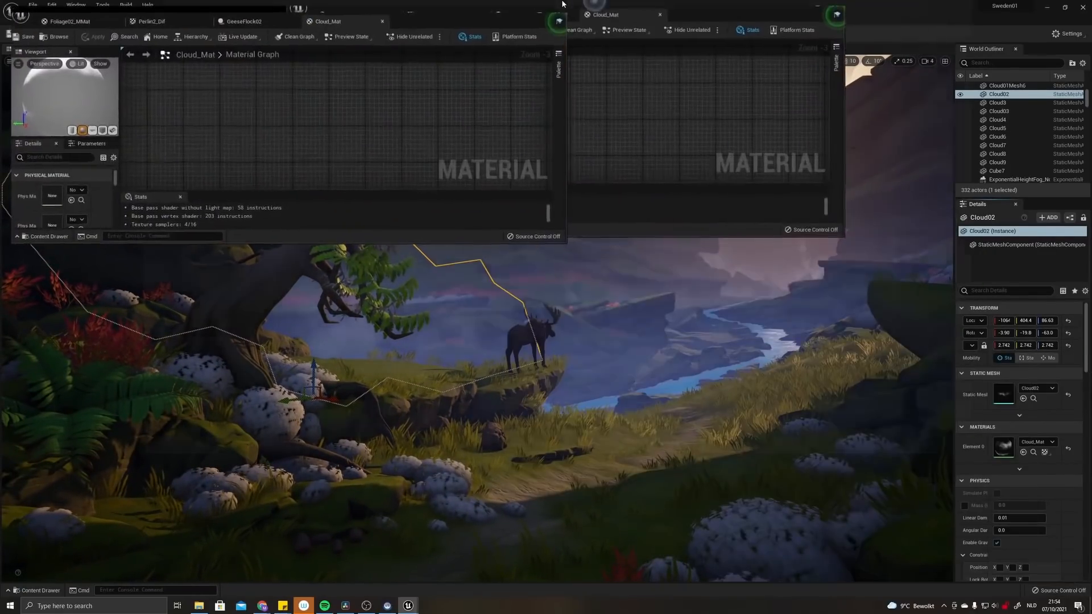
scroll(546, 205, up, 2)
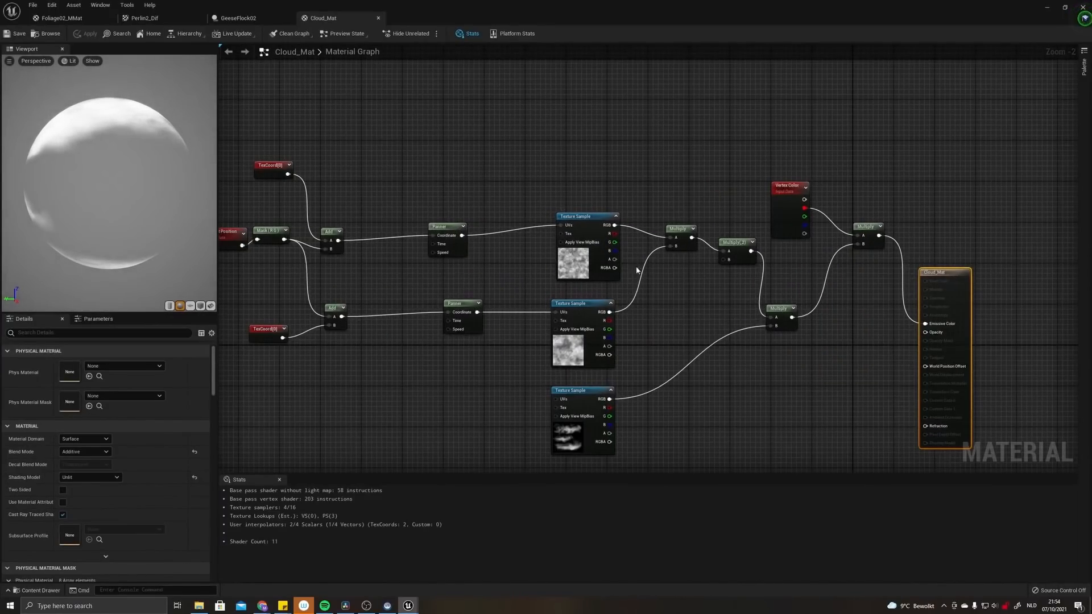
Examine the clouds_msk texture used by the lowest Texture Sample node and return to the Cloud_Mat graph.
click(585, 427)
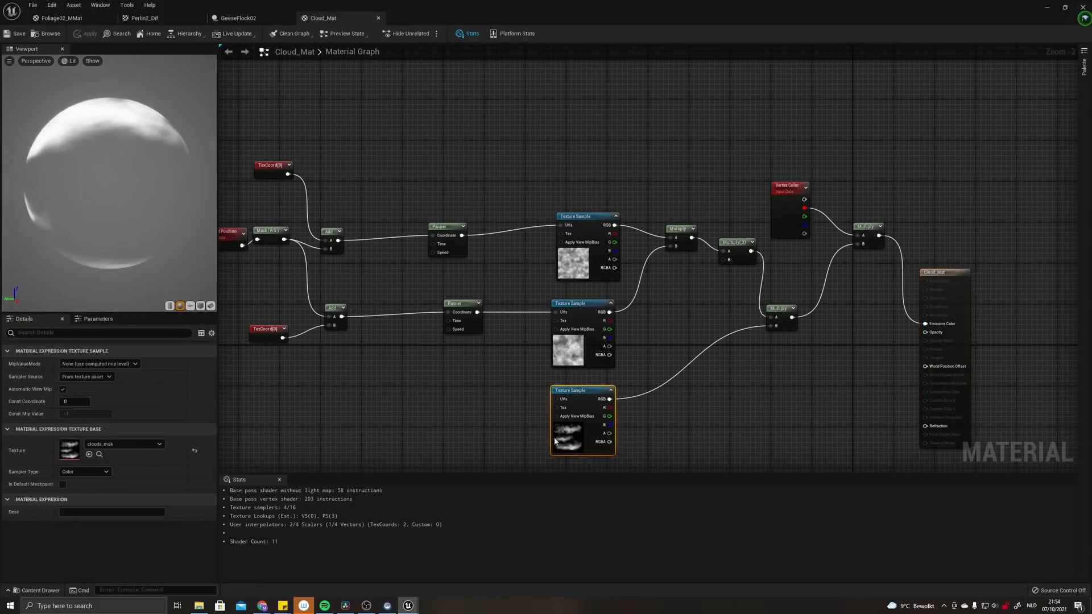
double_click(70, 449)
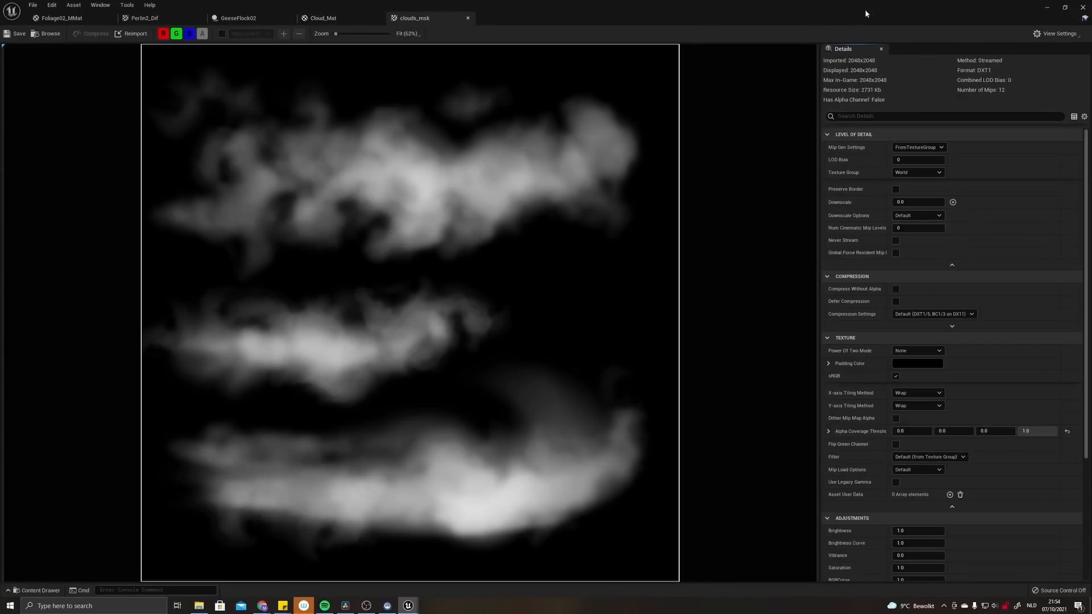
click(324, 18)
right_drag(694, 129, 487, 140)
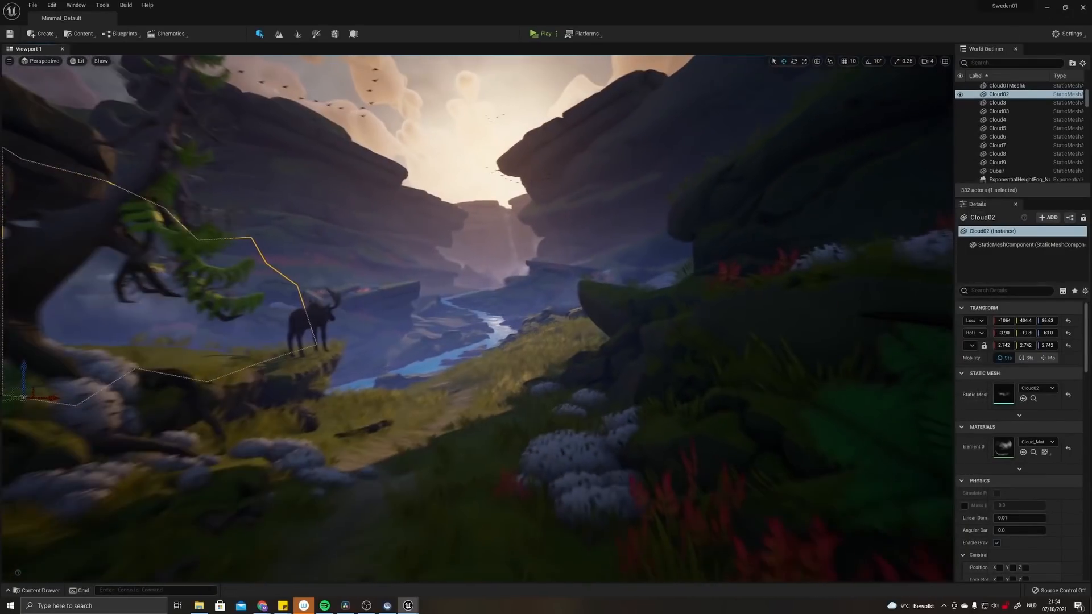
Select the Cloud3 mesh behind the moose and examine the Vertex Color node in its Cloud_Mat material.
right_drag(653, 241, 546, 274)
key(w)
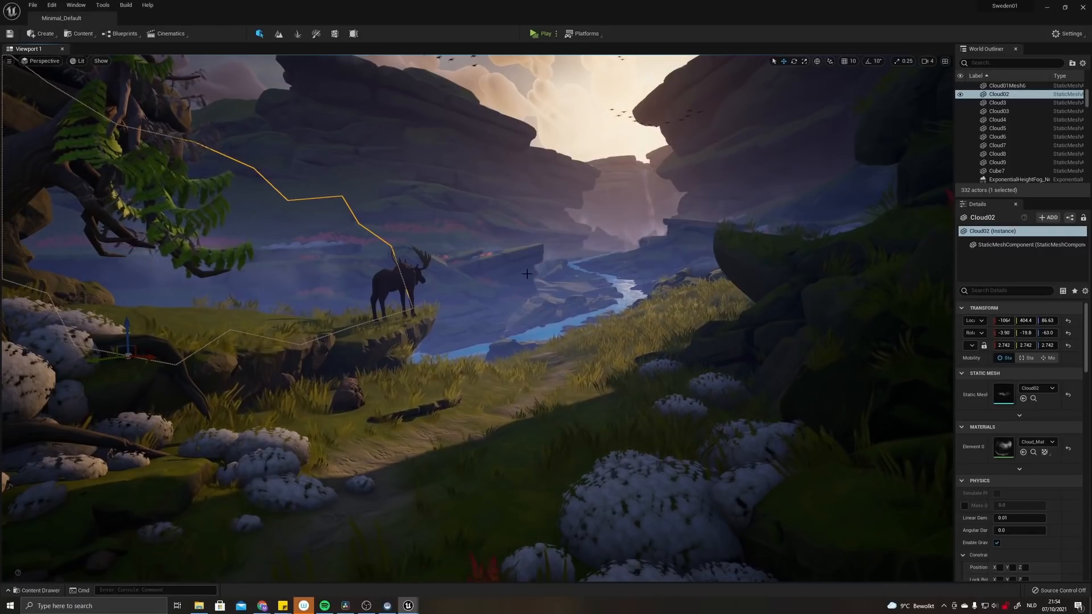
right_drag(536, 256, 431, 293)
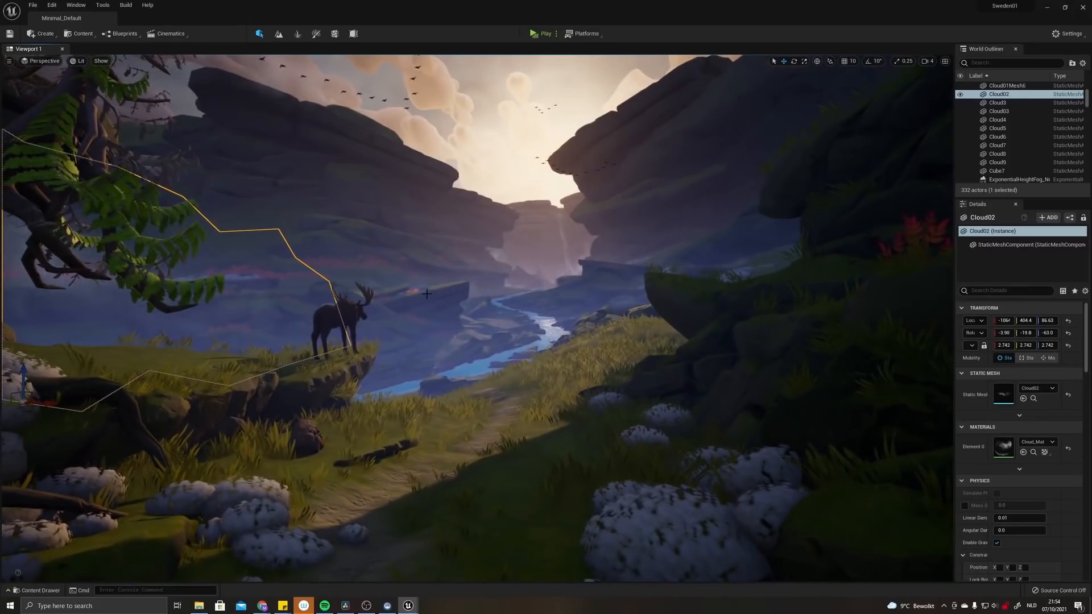
right_drag(512, 277, 477, 282)
click(511, 277)
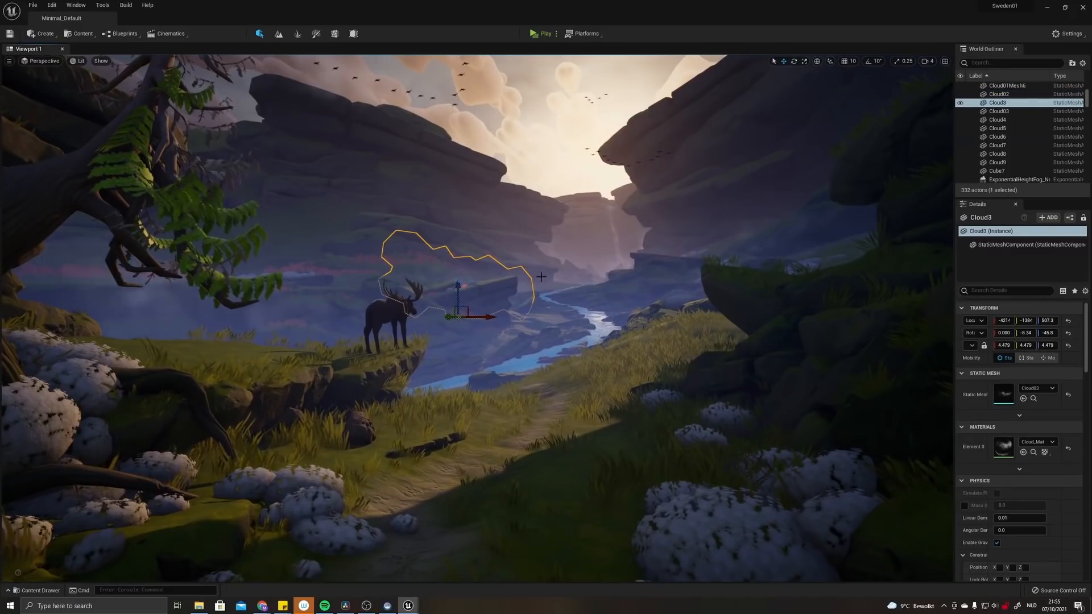
double_click(1001, 446)
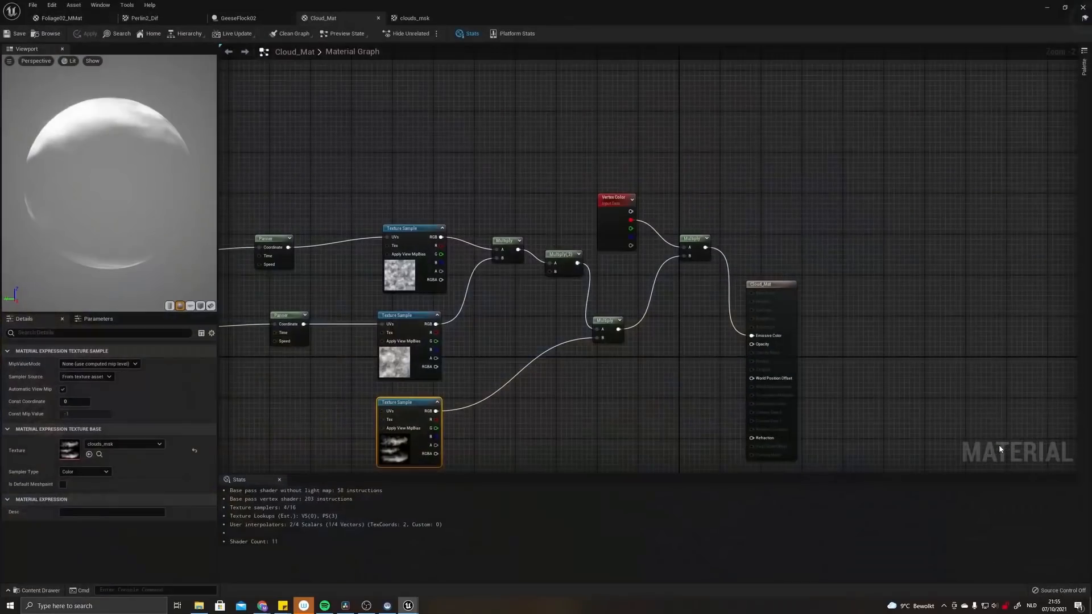
scroll(792, 205, up, 2)
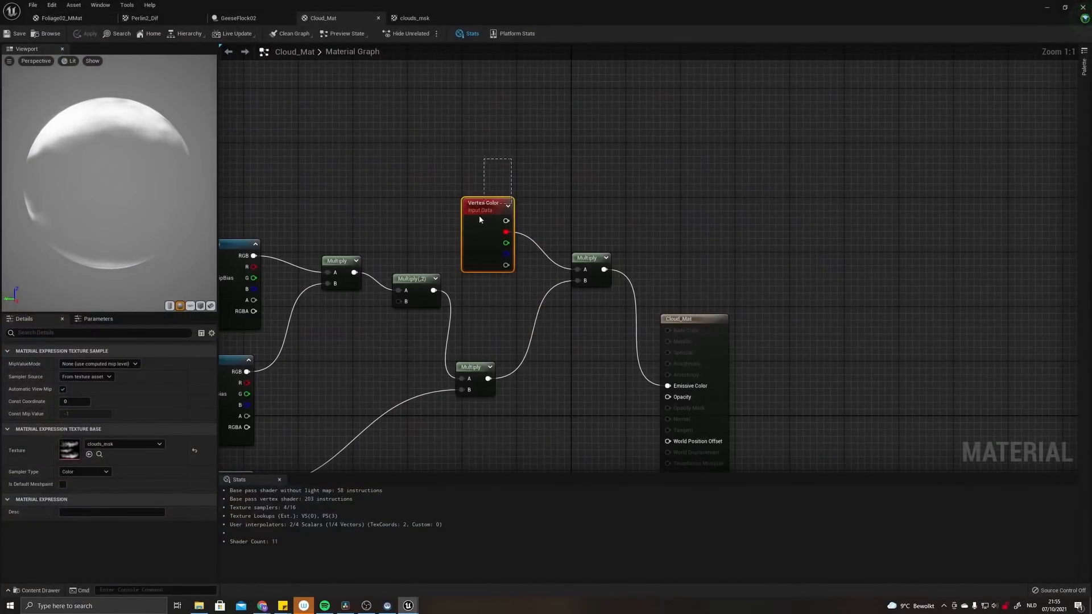
click(481, 214)
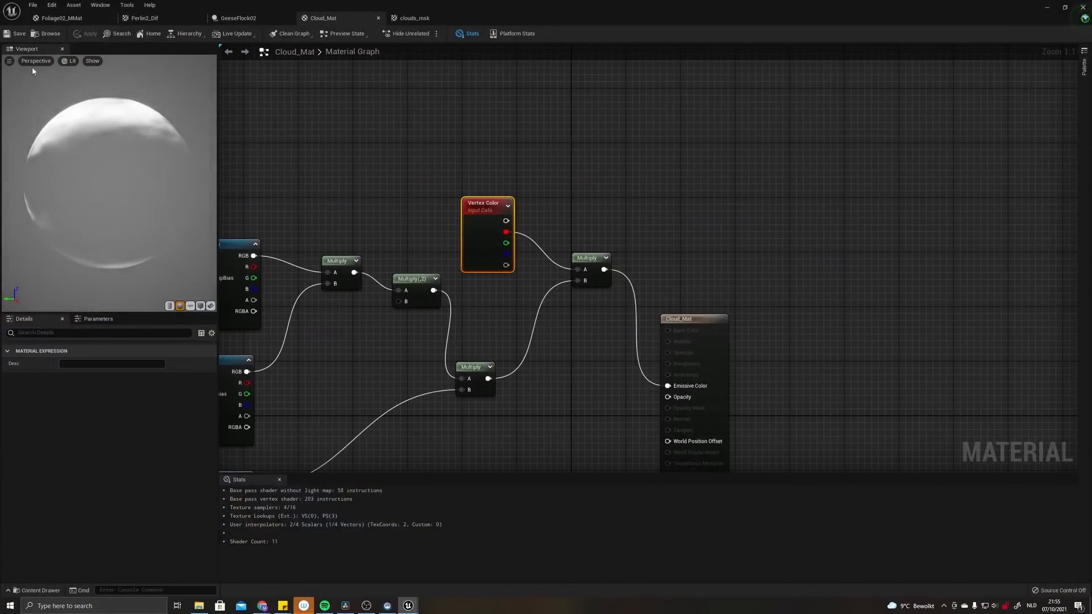
Switch the material preview to Unlit and move the final Multiply node closer to the Vertex Color node in Cloud_Mat.
click(69, 61)
click(79, 94)
drag(598, 260, 564, 281)
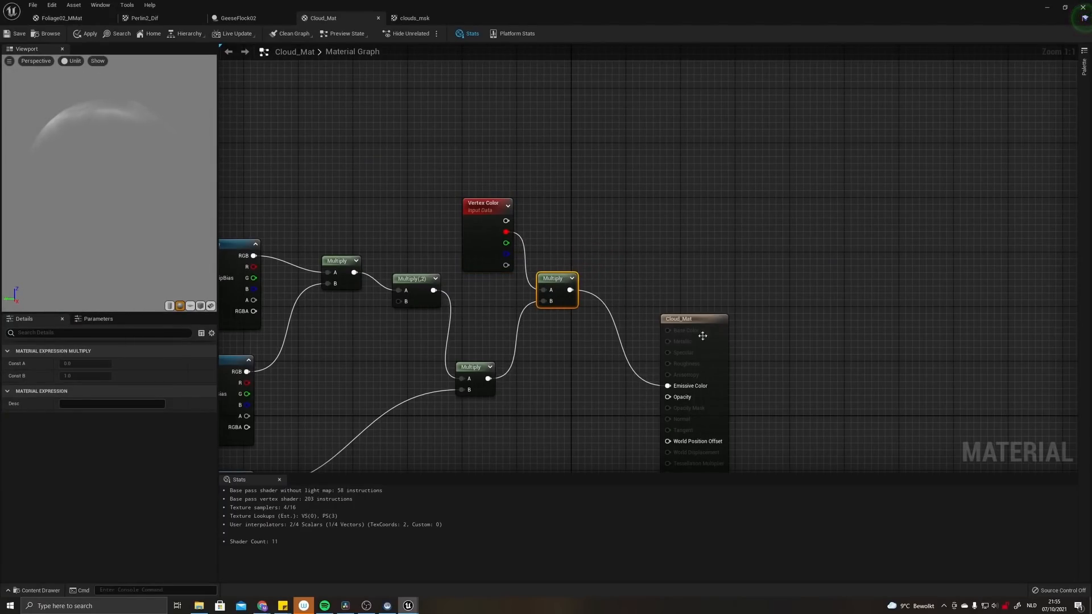
click(639, 254)
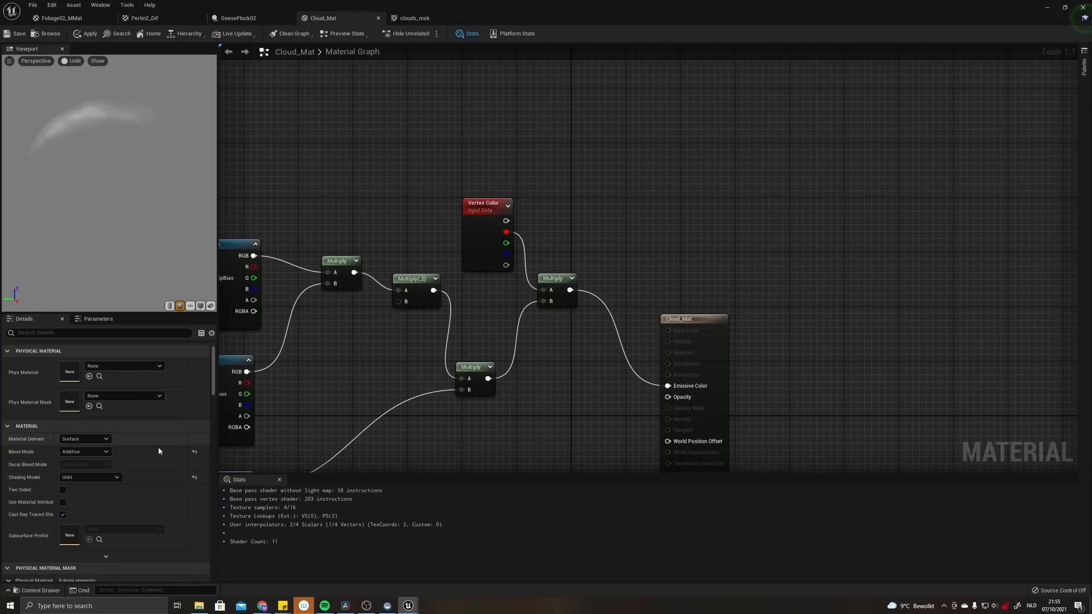
click(1045, 7)
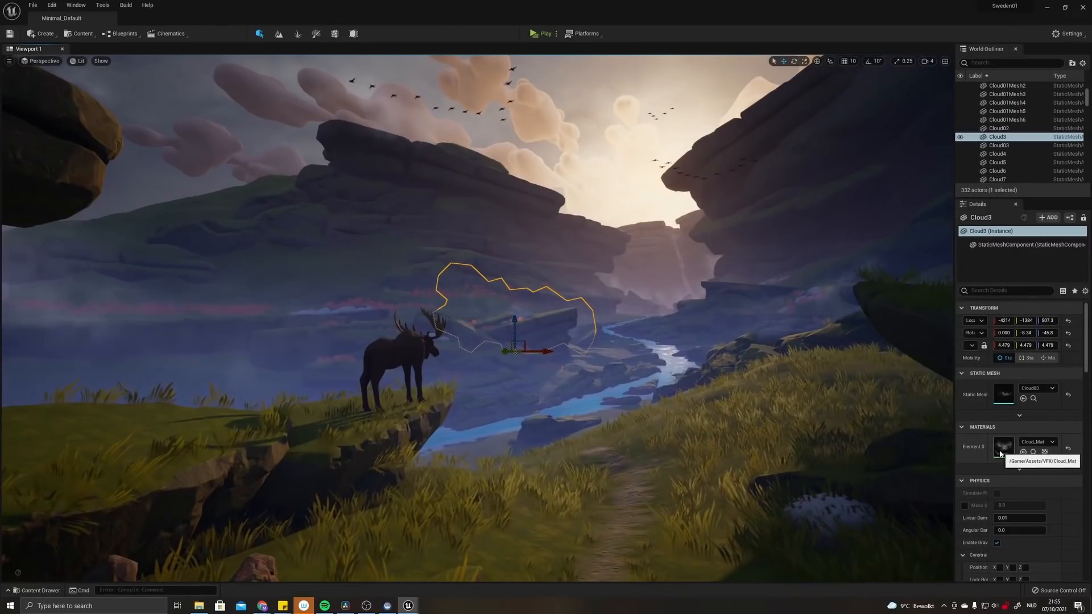
In Mesh Paint mode, set the paint color's R value to 0 and fill the selected Cloud3 mesh with that vertex color.
key(w)
right_drag(568, 267, 594, 259)
key(w)
mouse_move(477, 318)
right_down()
mouse_move(473, 392)
mouse_move(480, 327)
right_up()
key(s)
key(w)
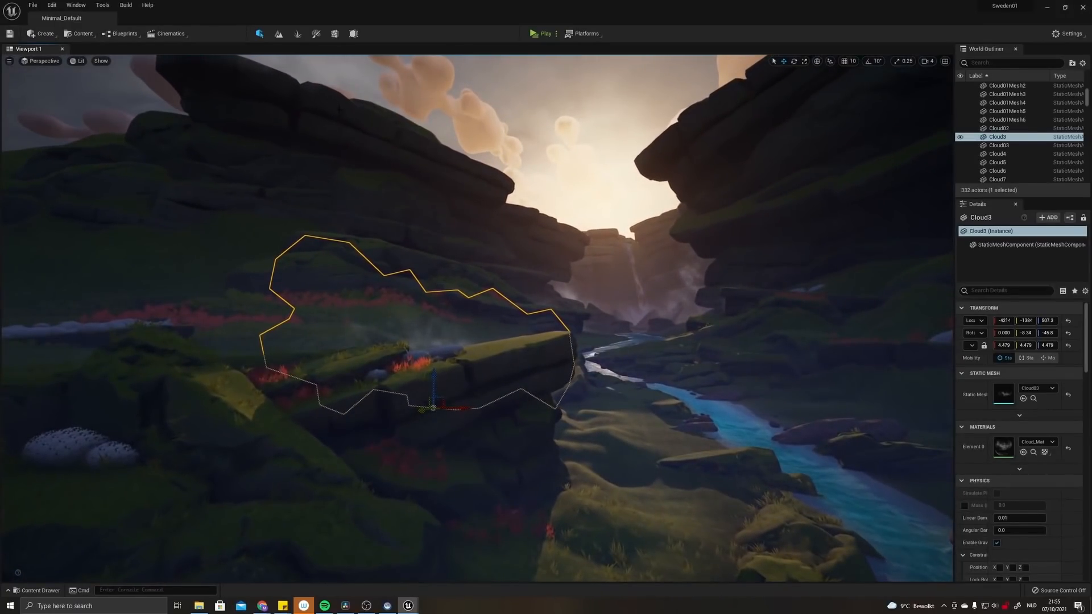
click(317, 34)
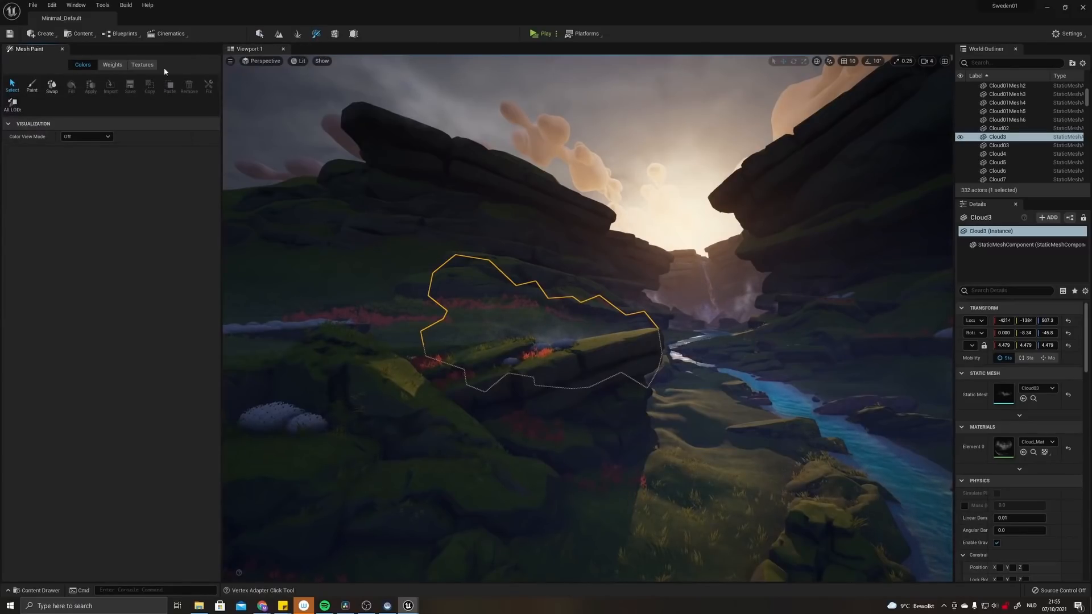
click(27, 89)
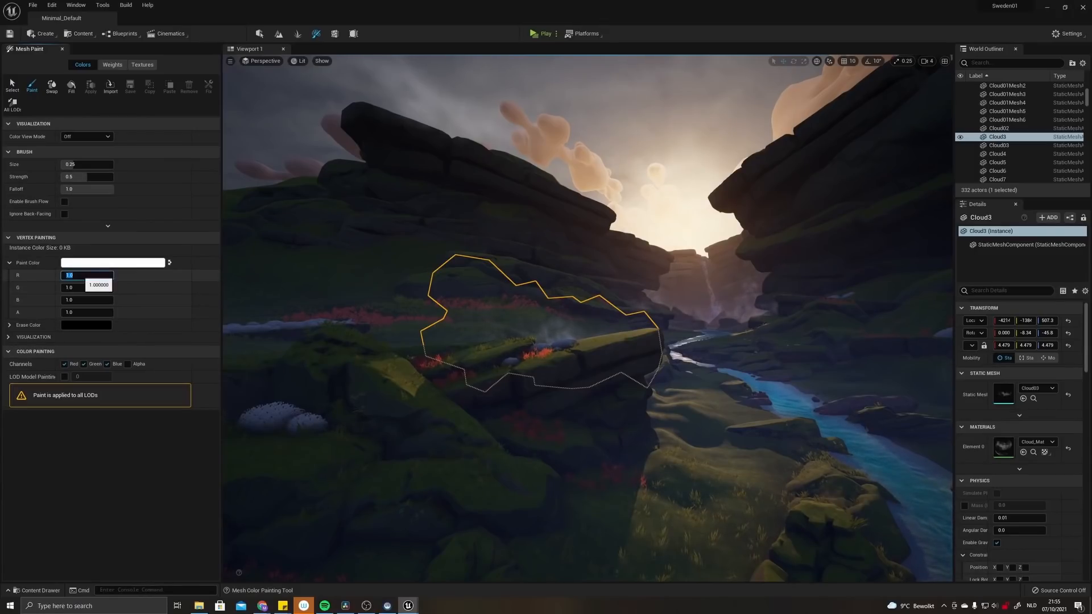
key(Return)
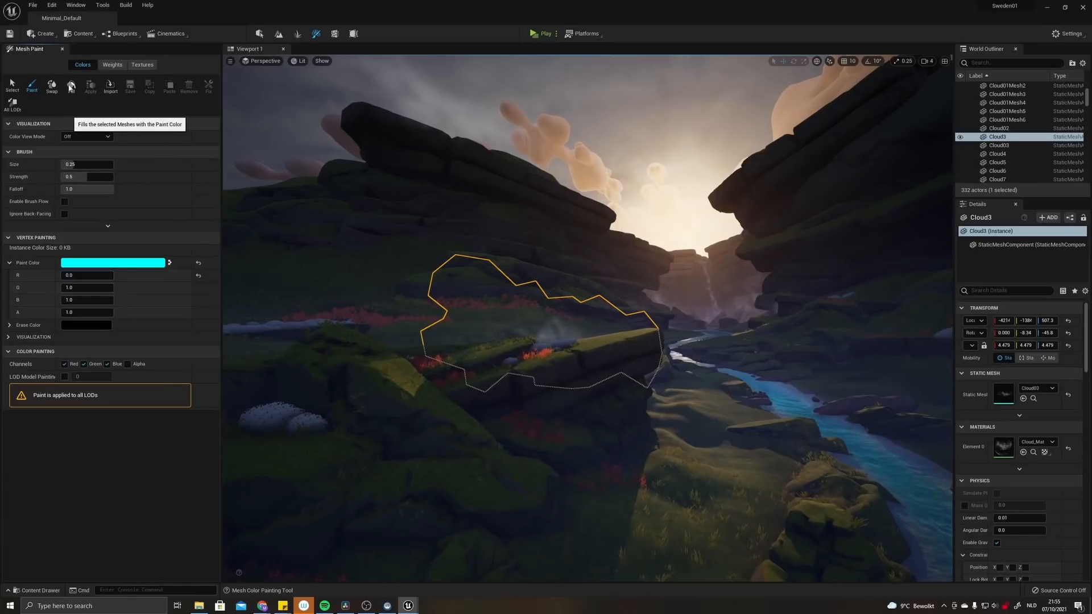
click(70, 87)
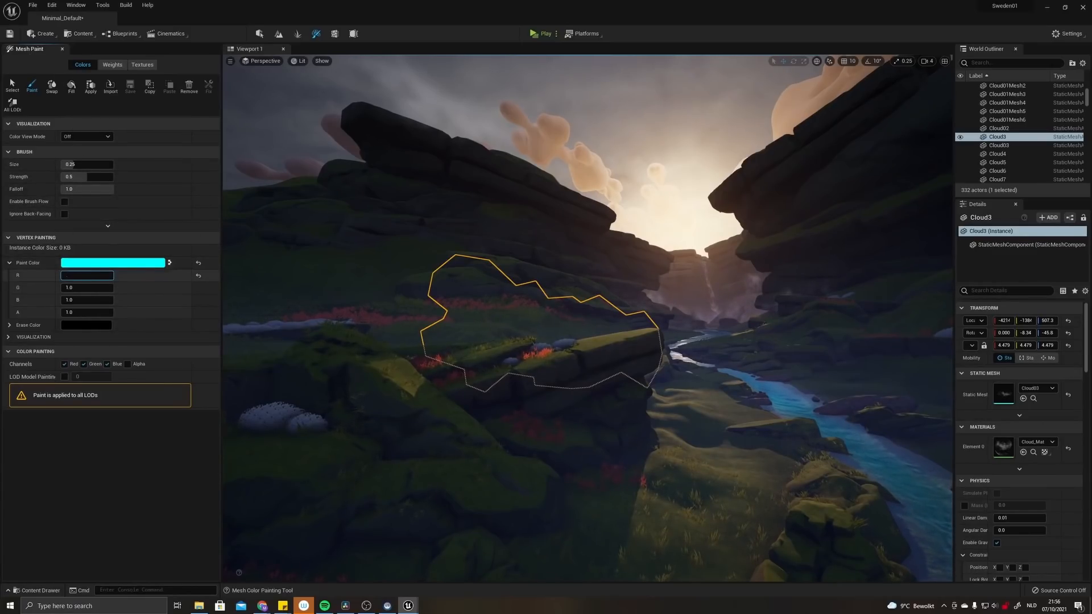
Try the paint color's R value at 0.5 and set it back to 1 for the selected Cloud3 mesh.
text(.5)
key(Return)
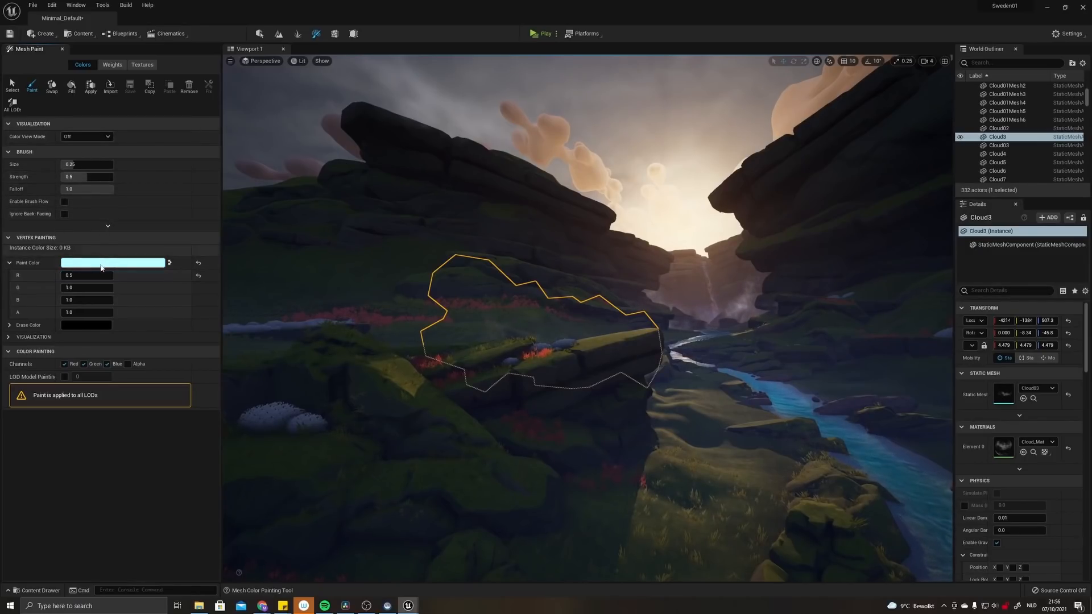
text(1)
key(Return)
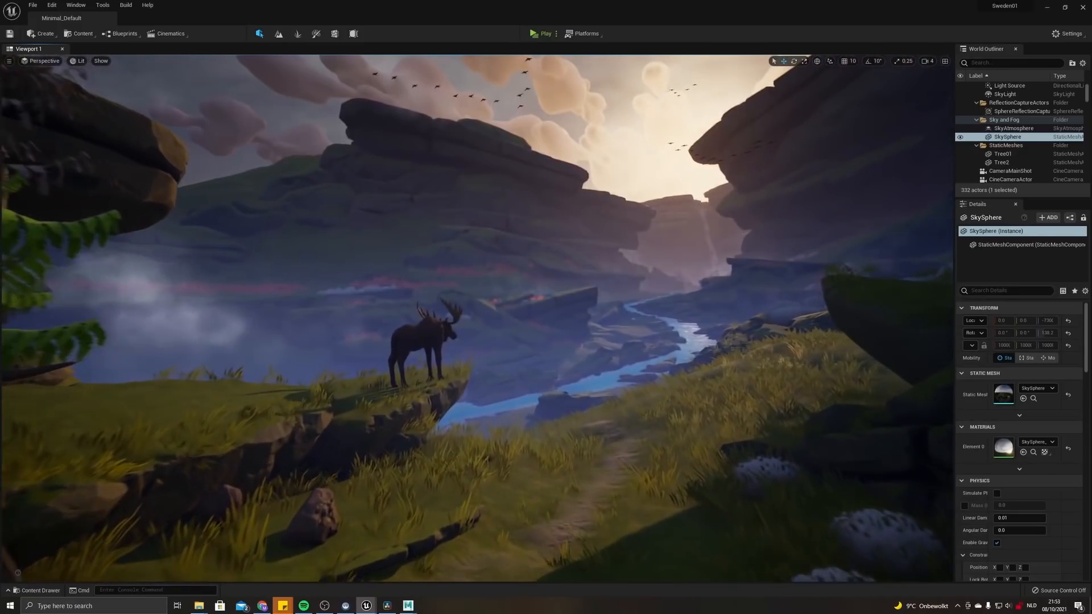
Select the GeeseFlock02 actor in the sky above the cliffs and examine its geese up close.
right_drag(614, 317, 614, 267)
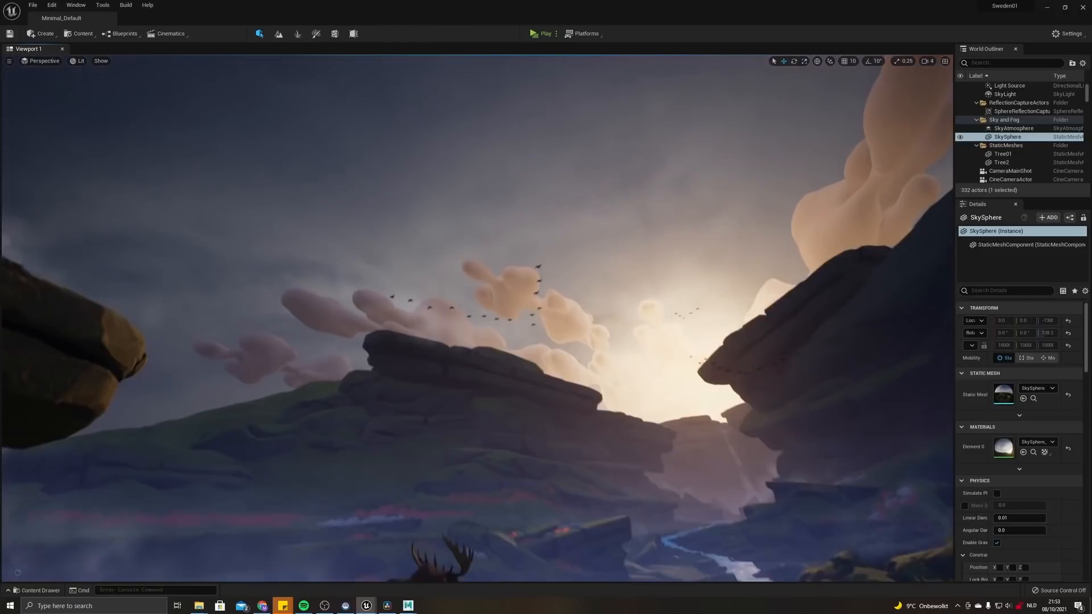
right_drag(614, 316, 614, 273)
click(534, 289)
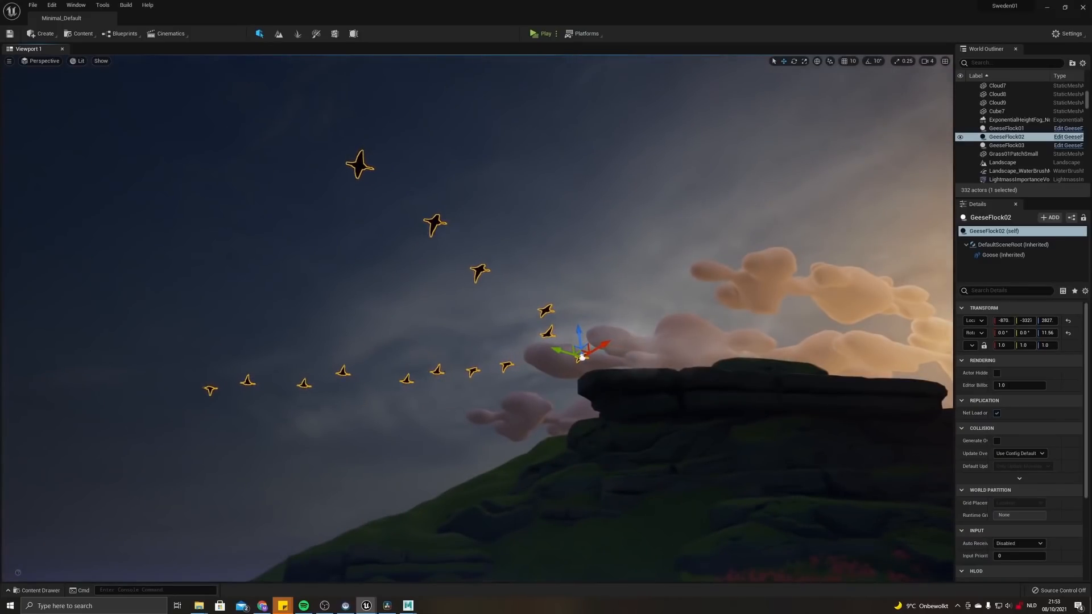
drag(581, 352, 674, 353)
right_drag(675, 353, 675, 352)
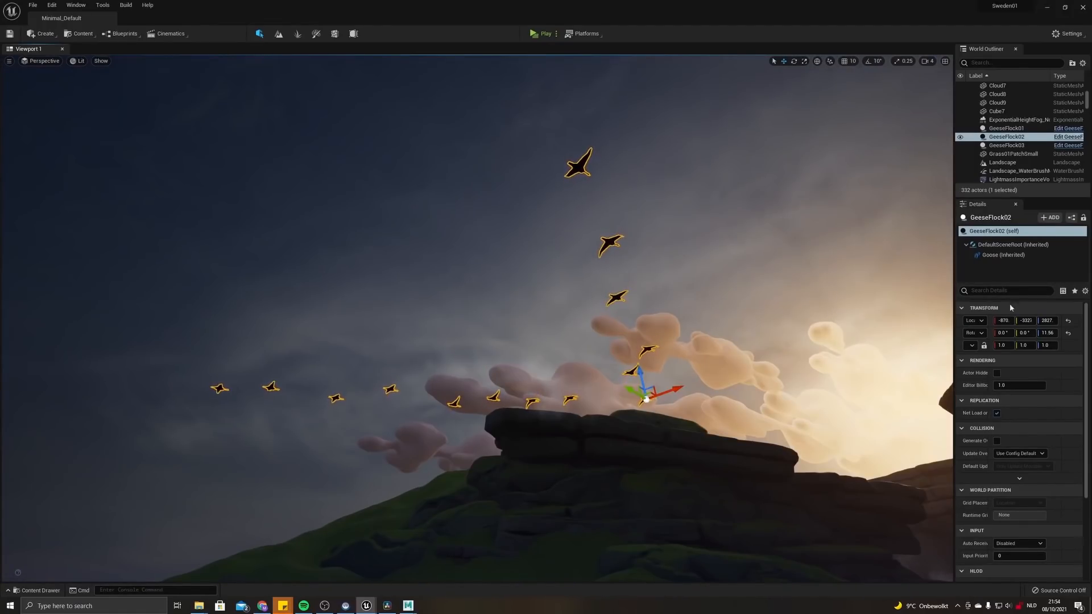
Open the Goose_Mat material and examine the Vertex Color node and the Multiply nodes fed by its channels.
drag(1091, 363, 463, 1)
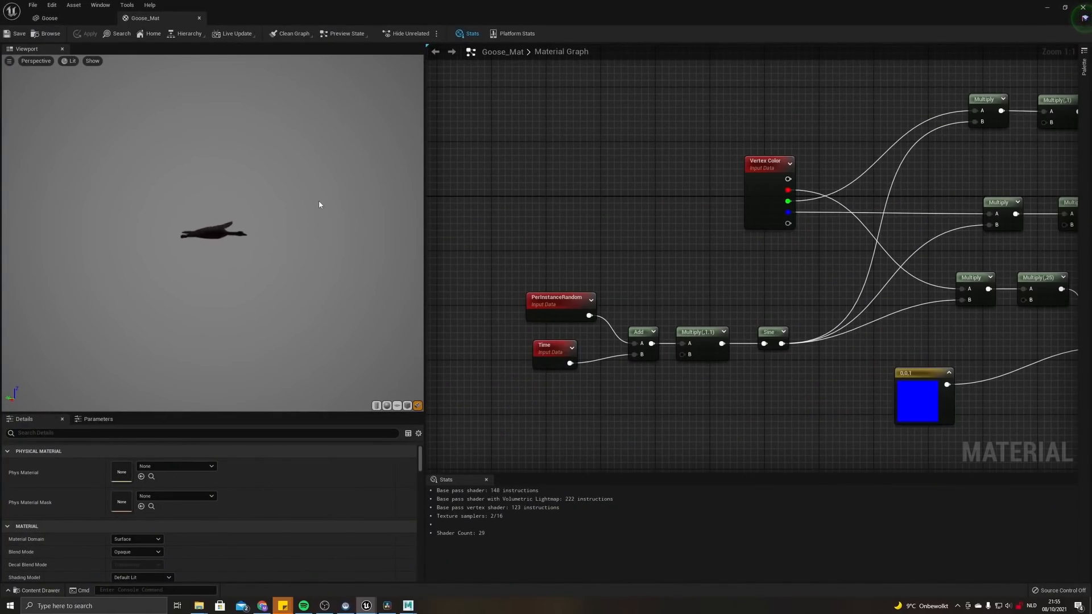
right_drag(318, 205, 318, 205)
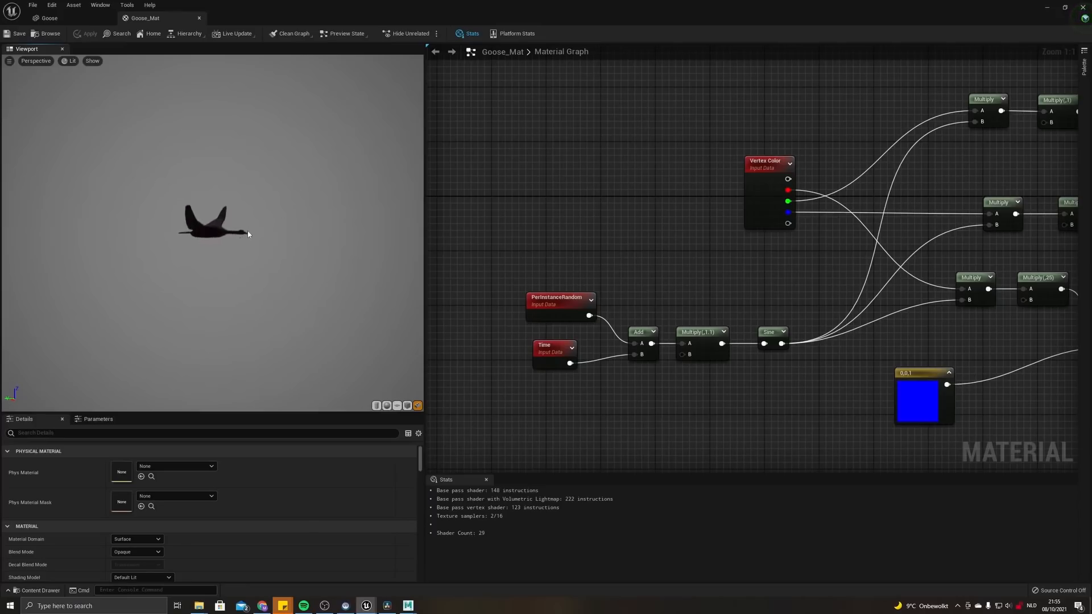
right_drag(573, 186, 490, 207)
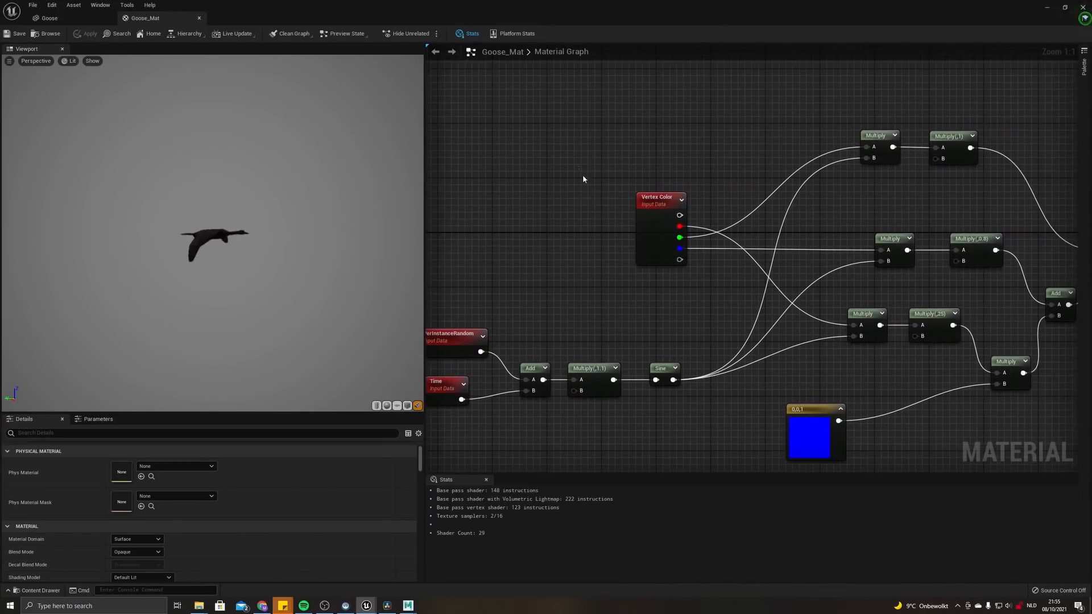
drag(643, 279, 644, 279)
right_drag(676, 236, 577, 259)
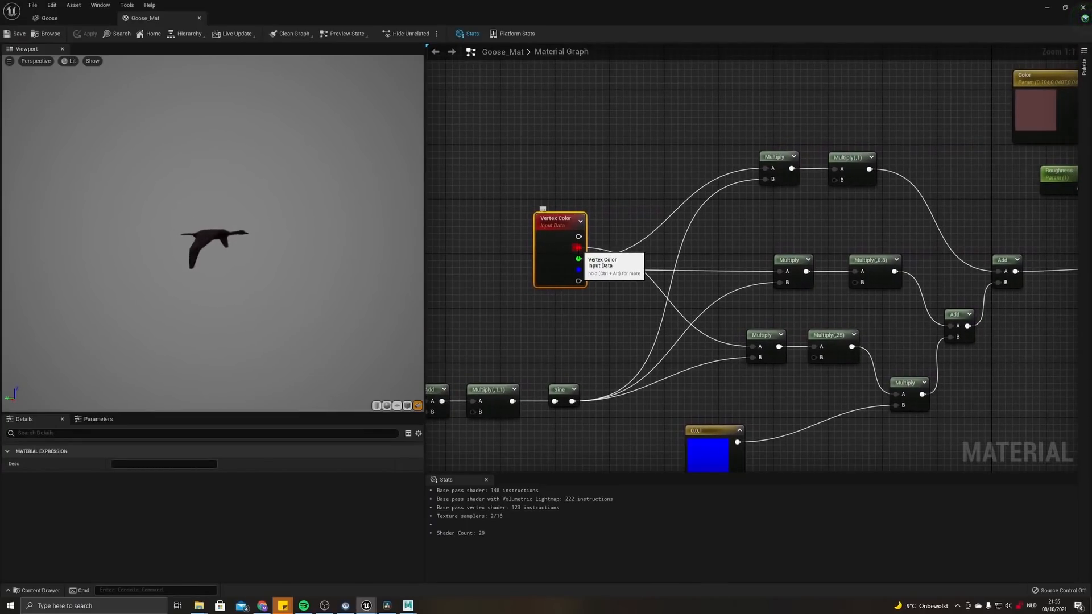
click(653, 110)
mouse_move(653, 110)
right_down()
mouse_move(619, 112)
mouse_move(649, 112)
right_up()
Switch to the Goose.mlt scene in Maya LT and examine the vertex colors on the selected goose mesh.
mouse_move(408, 605)
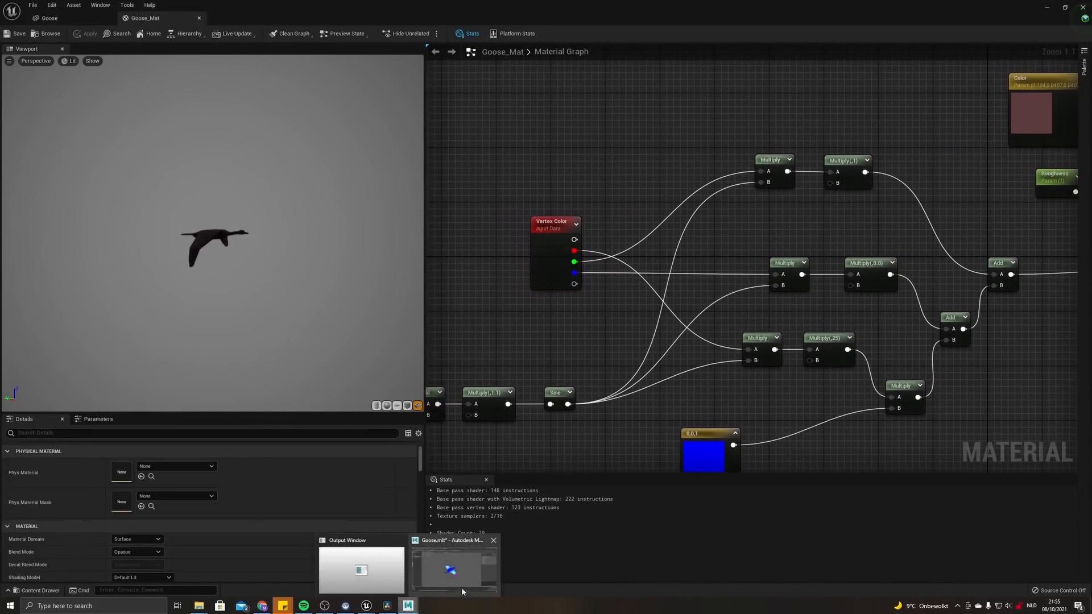
click(461, 589)
click(494, 370)
alt+drag(494, 370, 458, 341)
scroll(459, 341, up, 3)
click(460, 302)
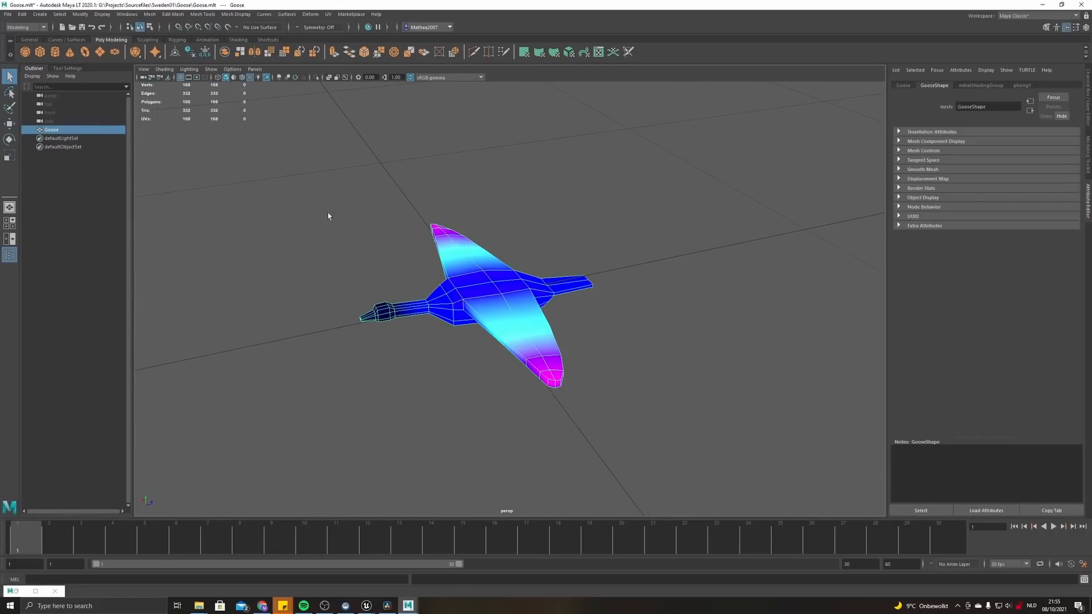
alt+middle_drag(315, 199, 341, 204)
alt+drag(342, 208, 318, 170)
Open the Paint Vertex Color Tool settings for the goose mesh and examine its painted wings and body.
click(235, 14)
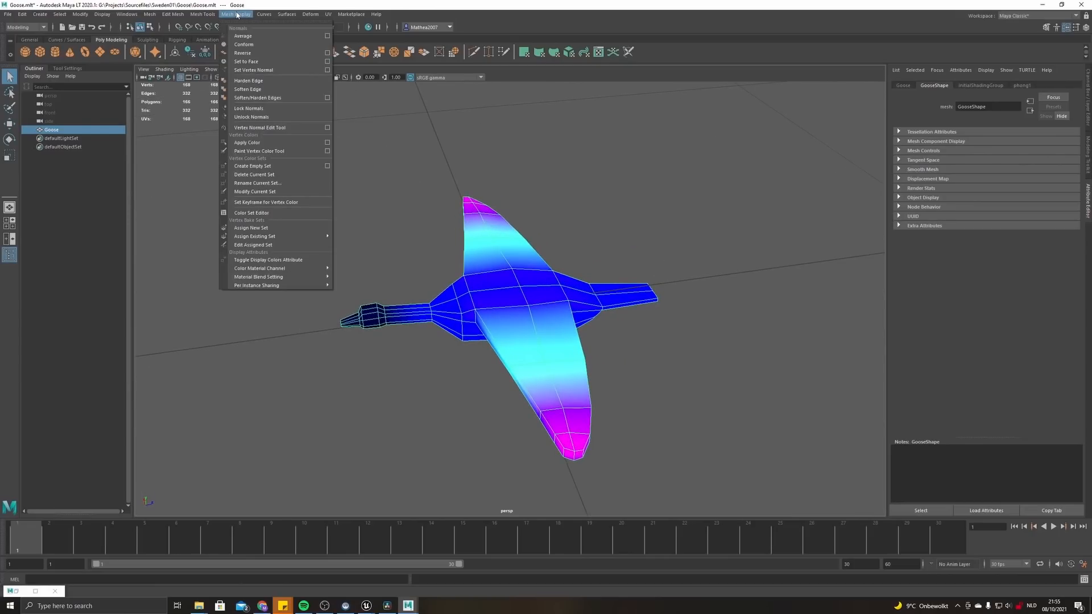
click(327, 152)
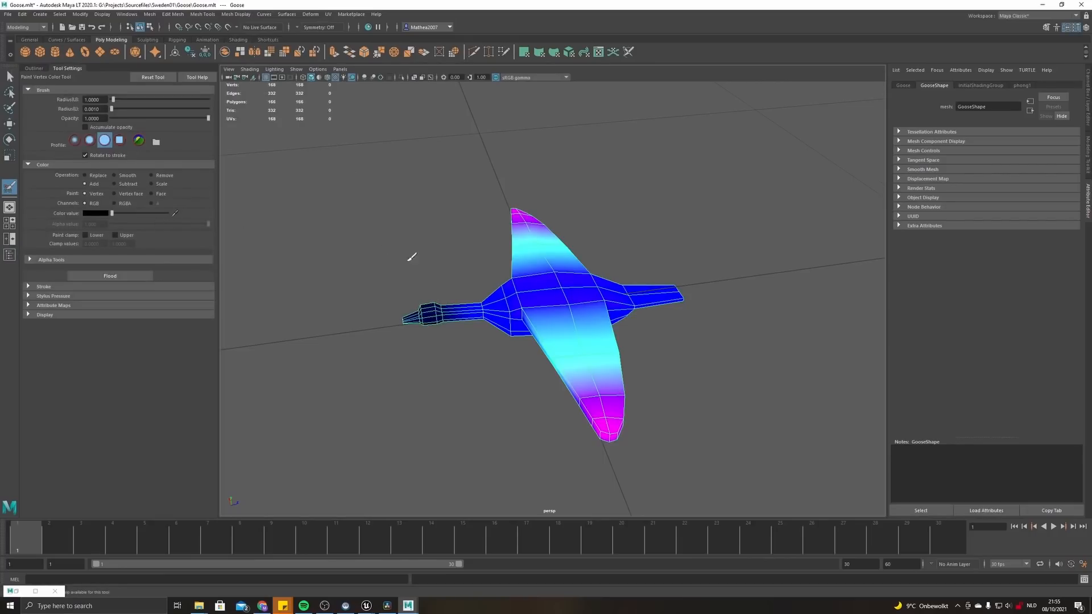
alt+drag(549, 284, 450, 283)
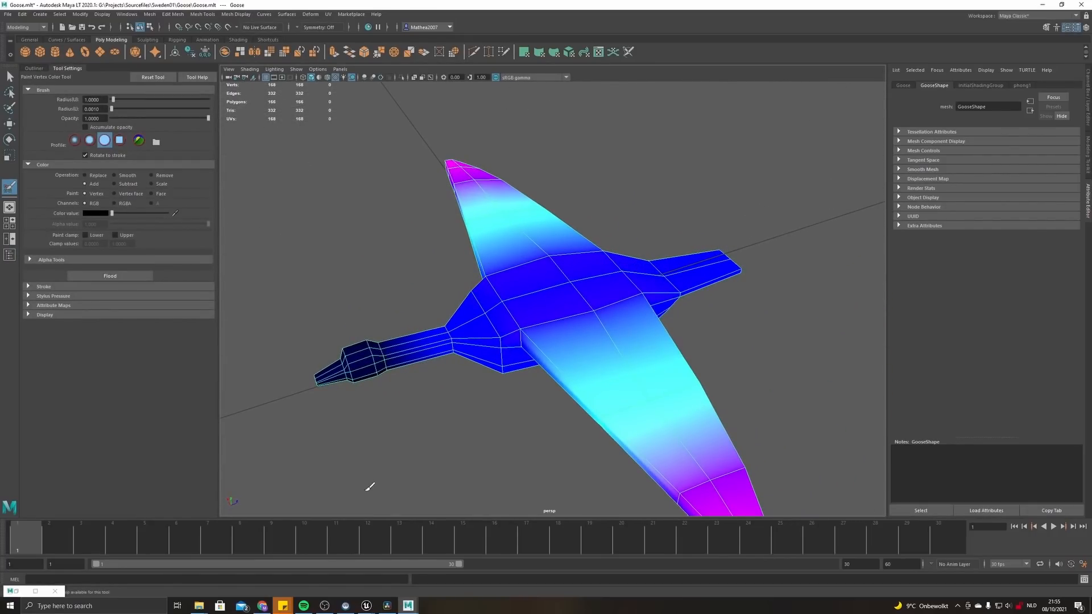
Return to Unreal Engine, filter the Goose mesh's details by "vertex", check the Vertex Color Import Option, and clear the filter.
mouse_move(374, 606)
mouse_move(307, 570)
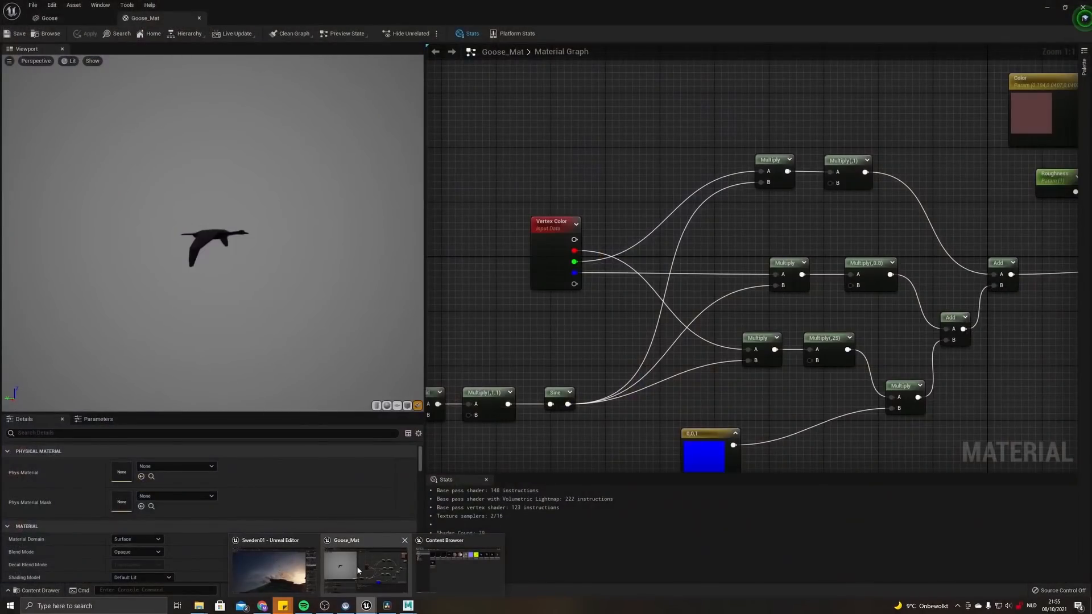
click(356, 565)
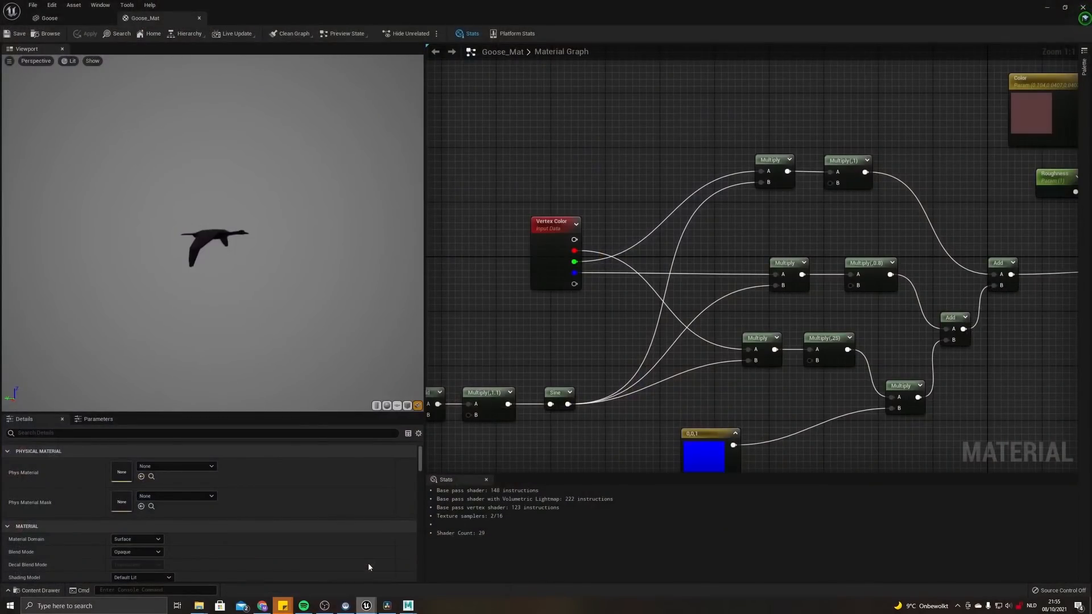
click(74, 17)
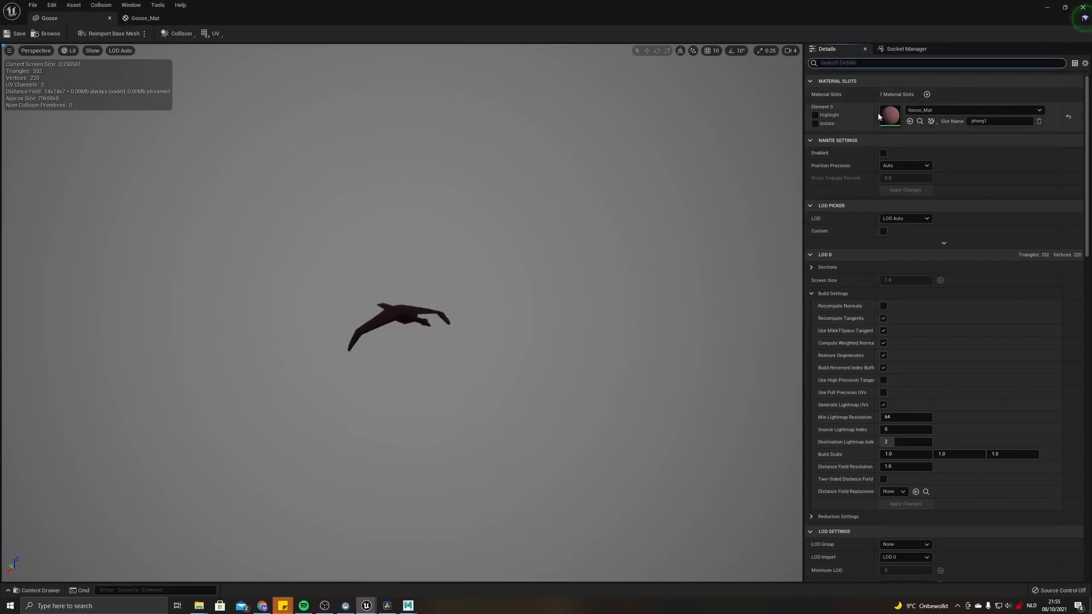
text(v)
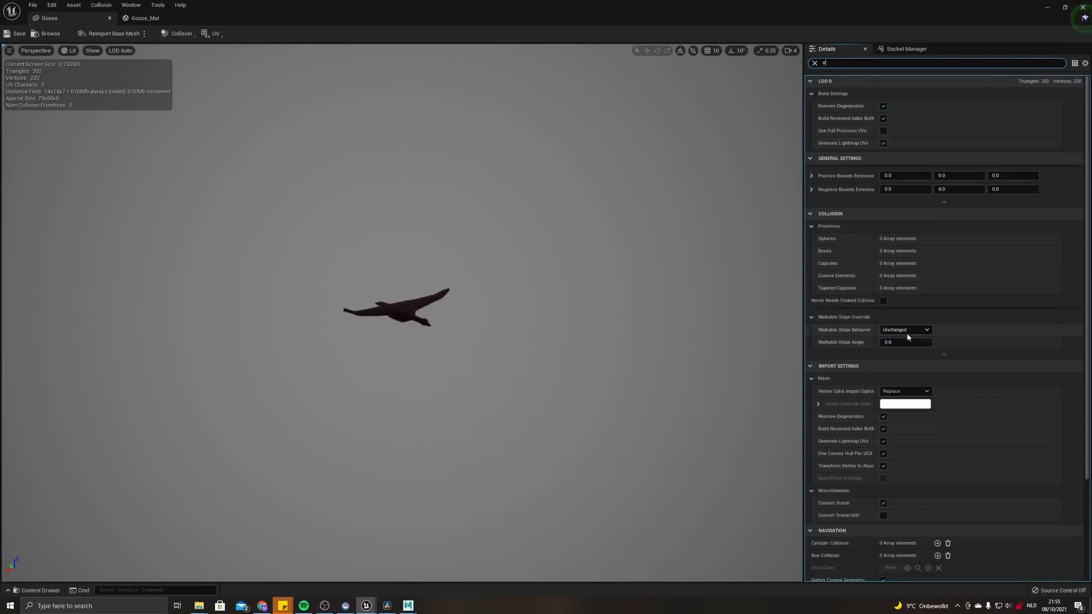
text(ertex)
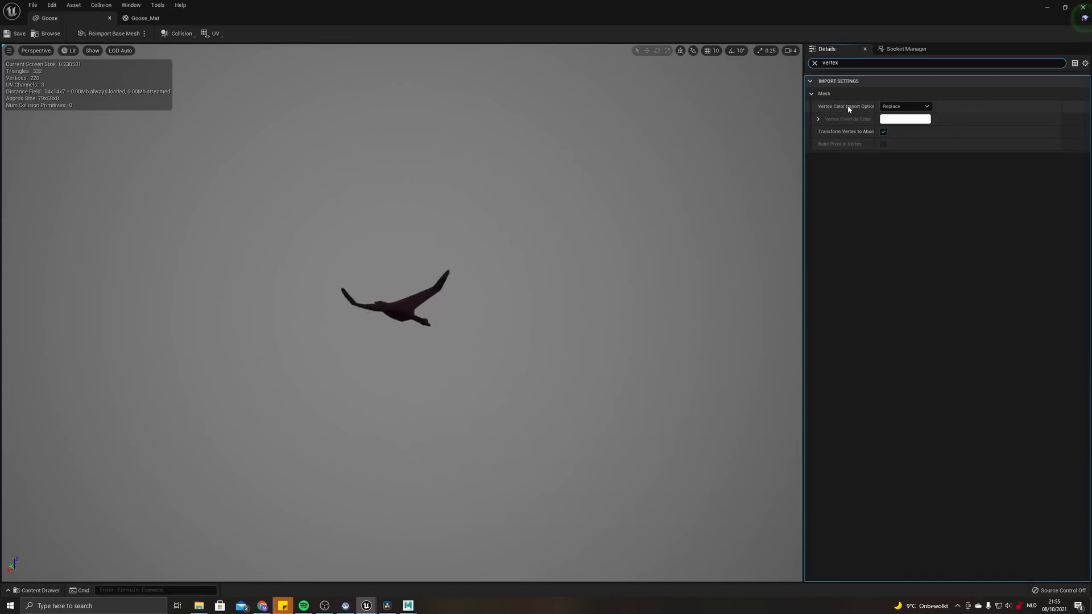
click(882, 110)
click(890, 115)
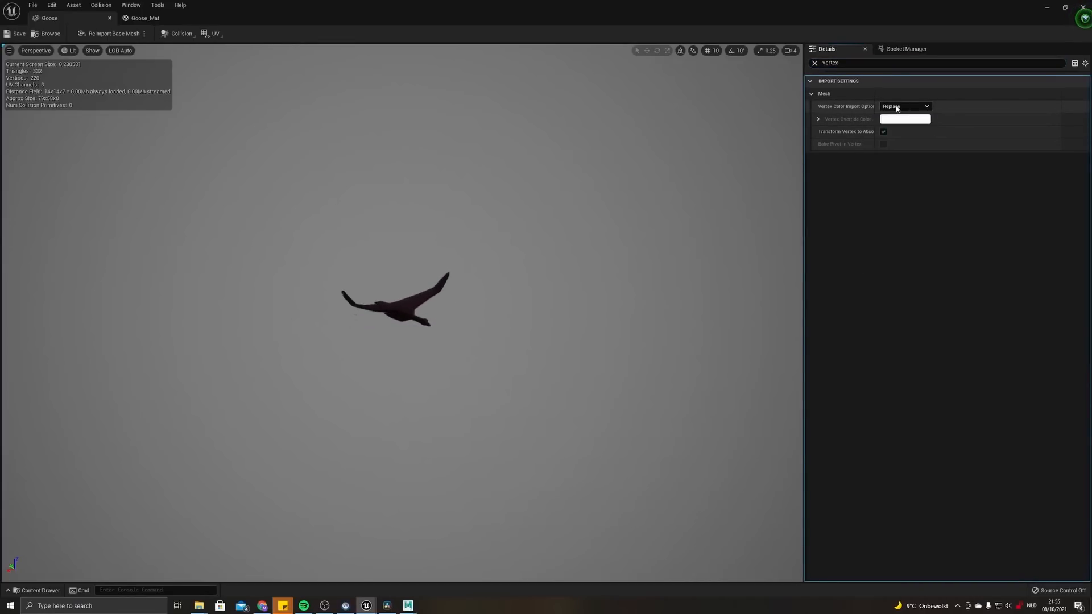
click(815, 62)
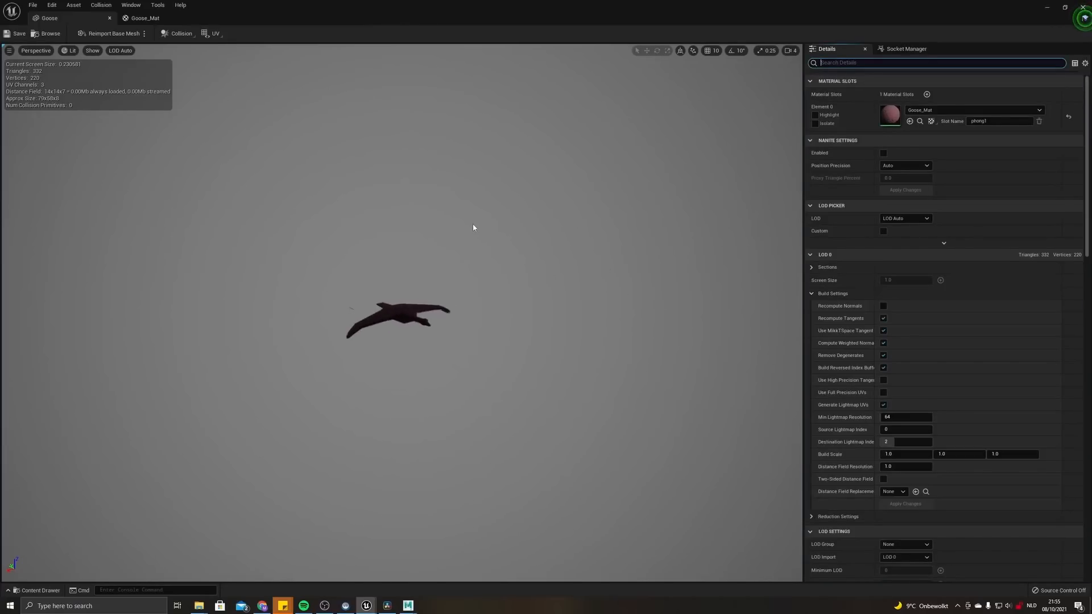
Return to the Goose_Mat graph and examine the Time and Sine nodes driving the wing animation alongside Vertex Color.
click(149, 18)
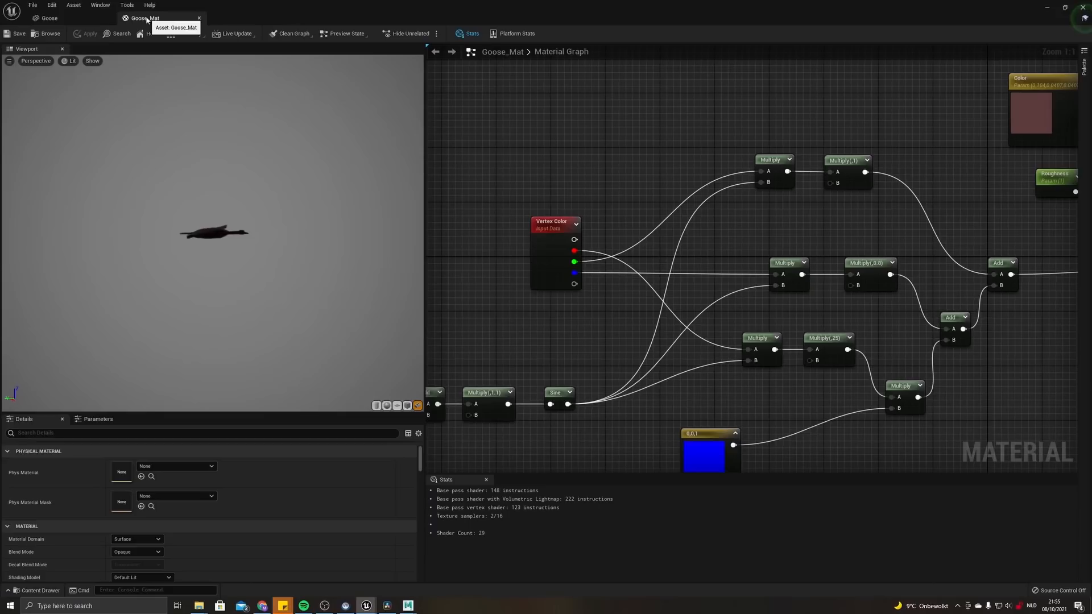
right_drag(498, 322, 675, 261)
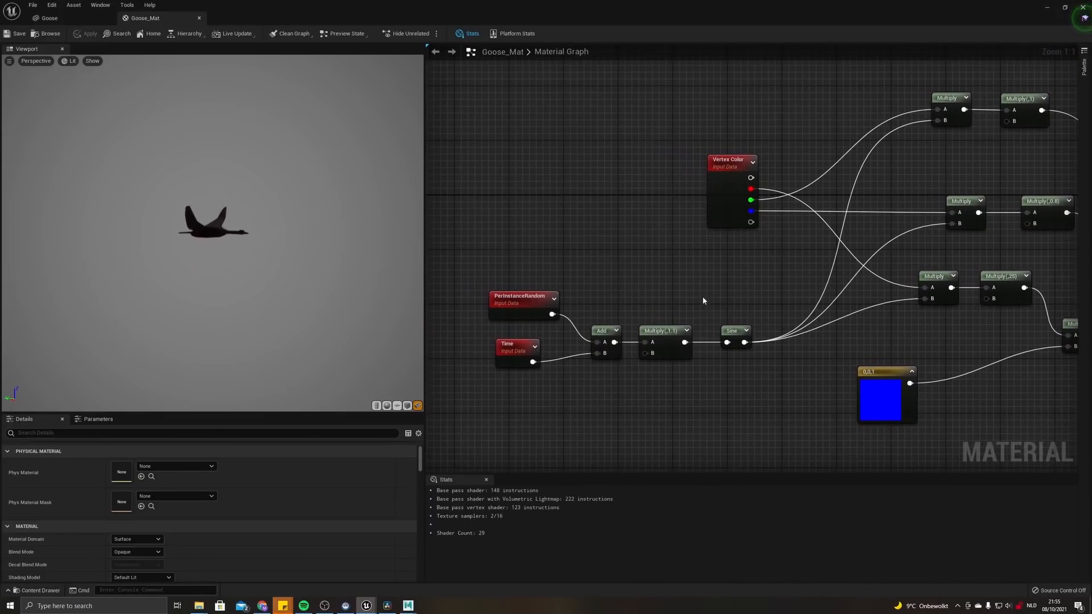
drag(743, 436, 744, 437)
right_drag(760, 373, 741, 390)
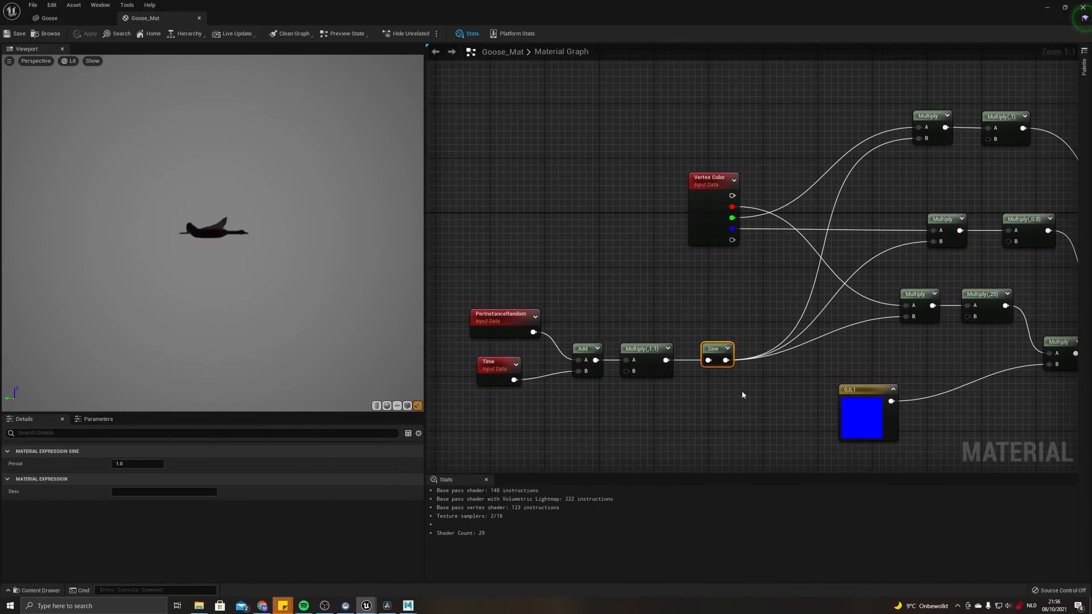
right_drag(790, 348, 766, 358)
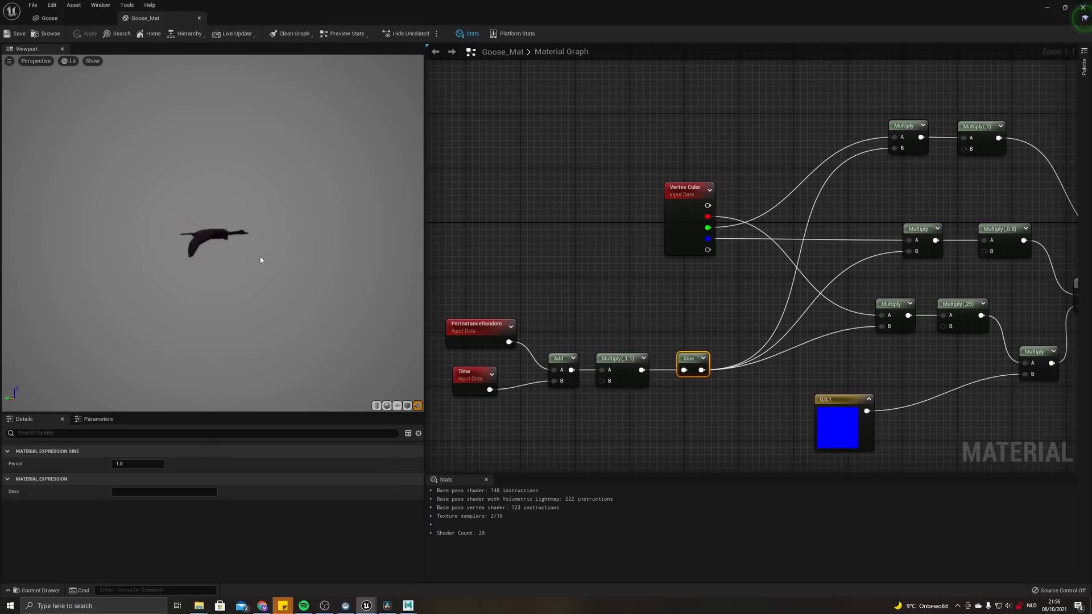
right_drag(587, 238, 563, 258)
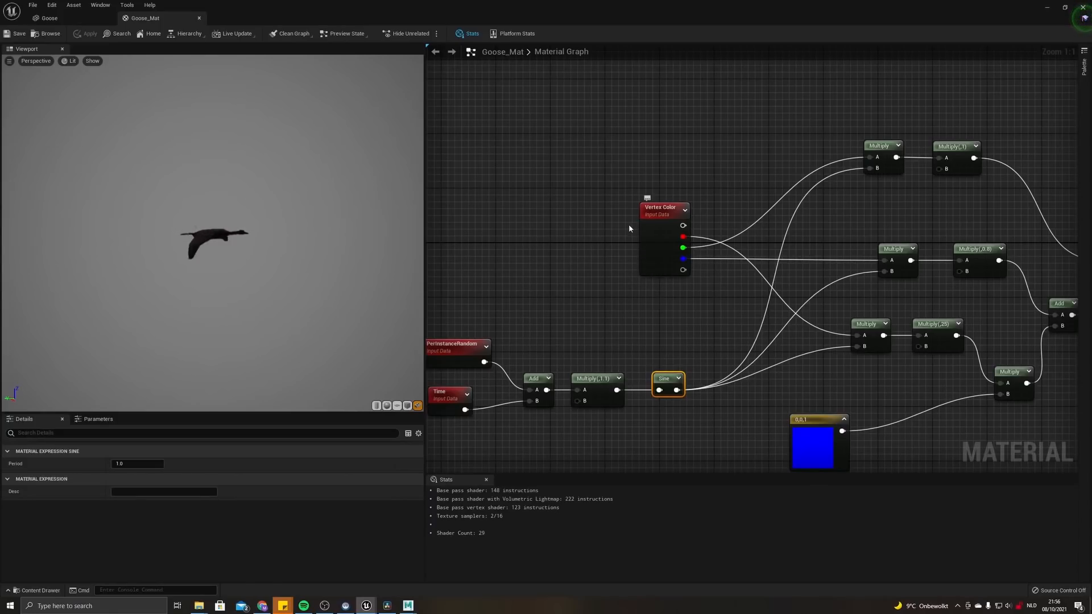
right_drag(629, 314, 688, 278)
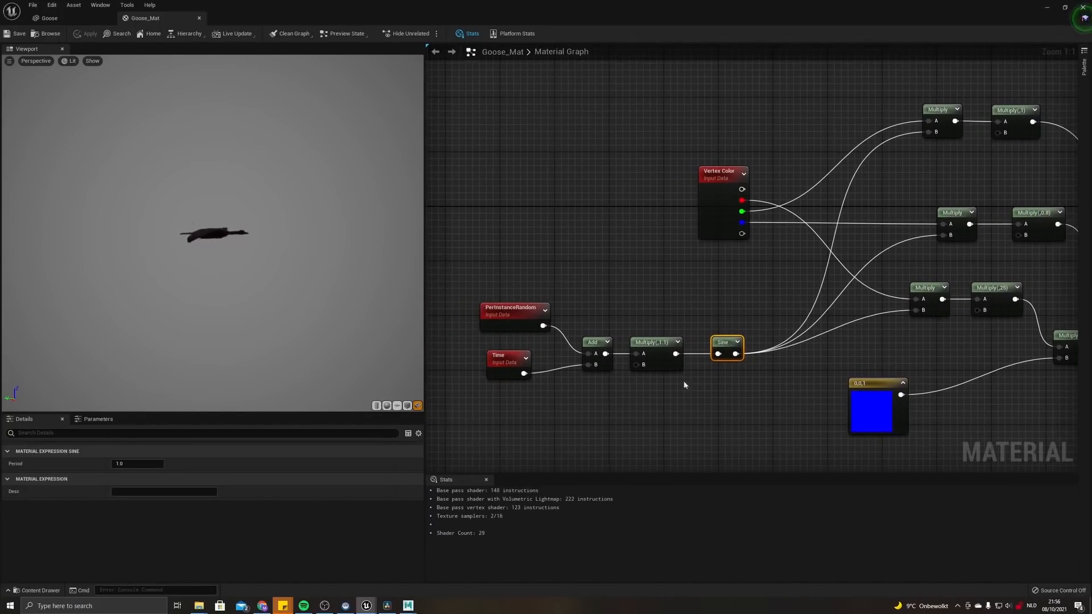
Trace the Multiply and Add chains through the Goose_Mat graph and back to the Sine input nodes.
right_drag(762, 266, 473, 285)
scroll(693, 271, down, 2)
right_drag(795, 276, 979, 284)
scroll(876, 282, up, 2)
right_drag(671, 392, 820, 375)
Move the PerInstanceRandom node up and away from the Time node in the Goose_Mat graph.
right_drag(546, 318, 718, 309)
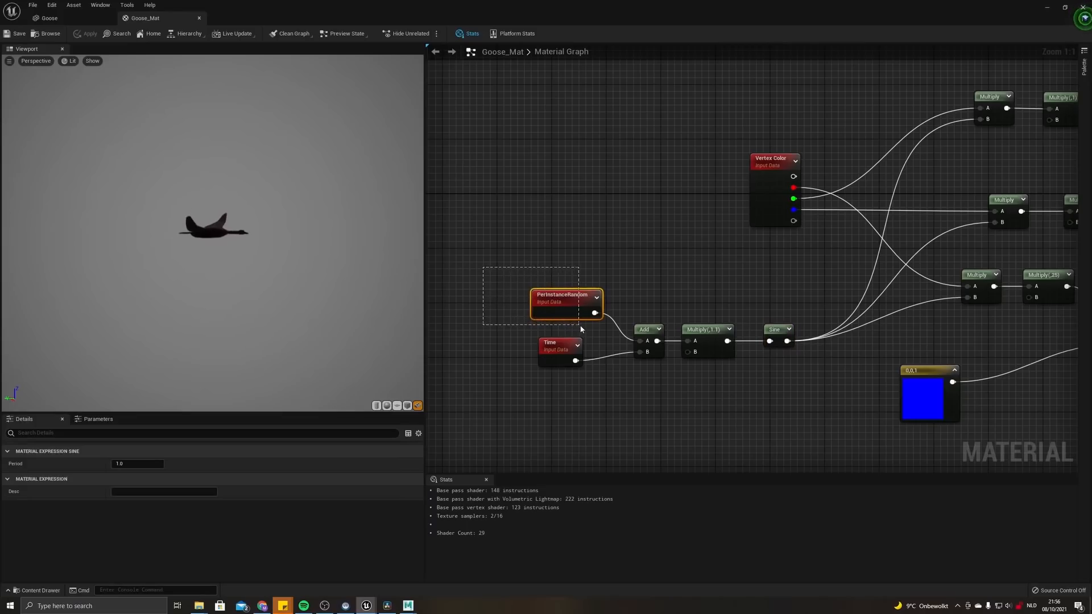
drag(582, 329, 579, 330)
click(548, 288)
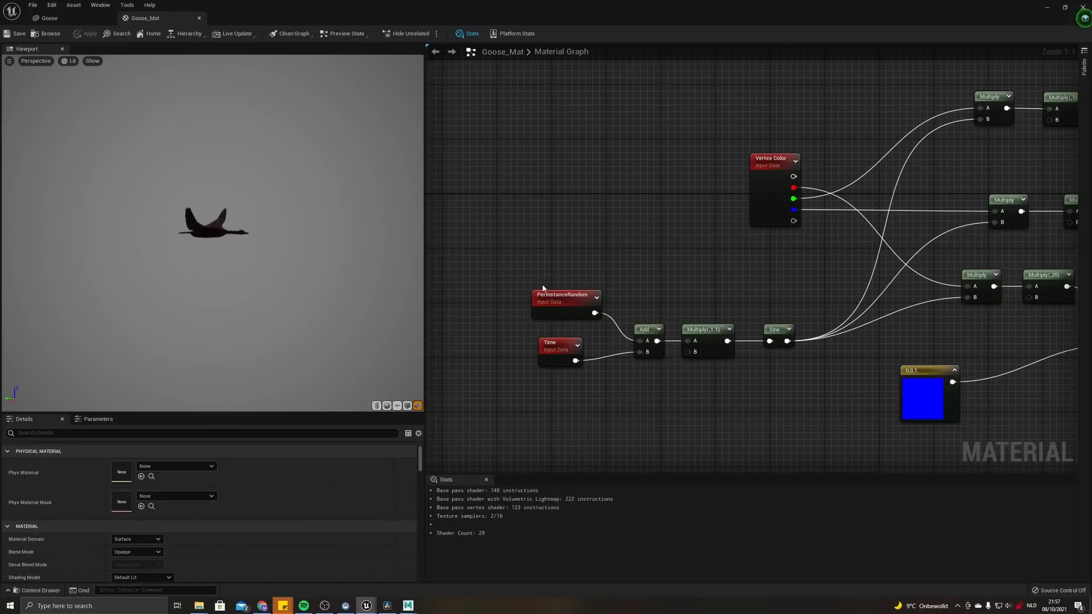
drag(544, 296, 508, 268)
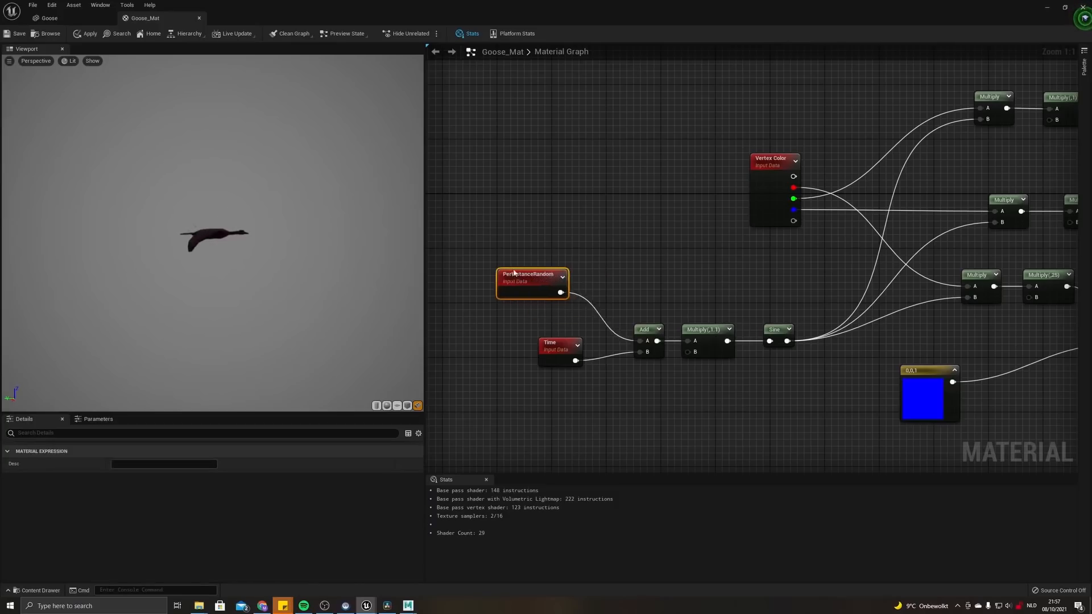
click(545, 227)
Return to the level, open the GeeseFlock02 blueprint, and select its Goose component in the 3D preview.
drag(246, 9, 1090, 250)
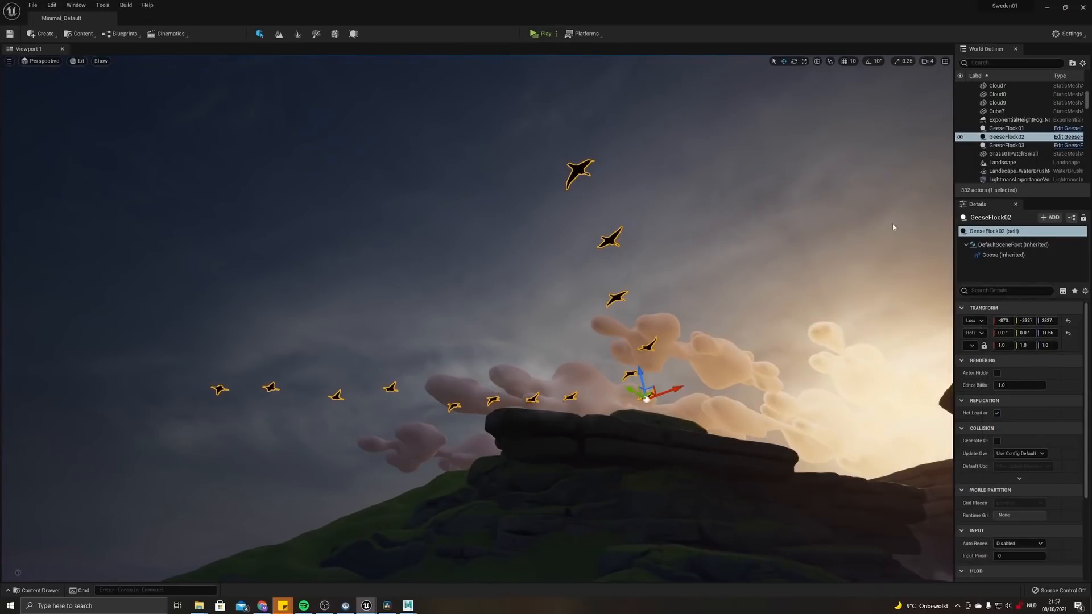
click(1067, 137)
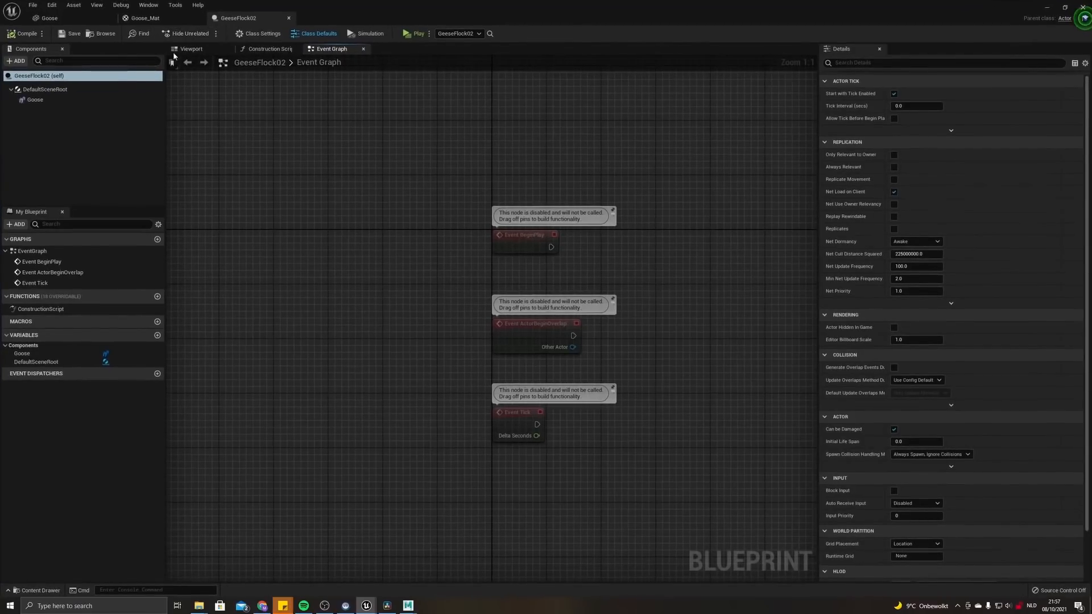
click(191, 50)
click(51, 99)
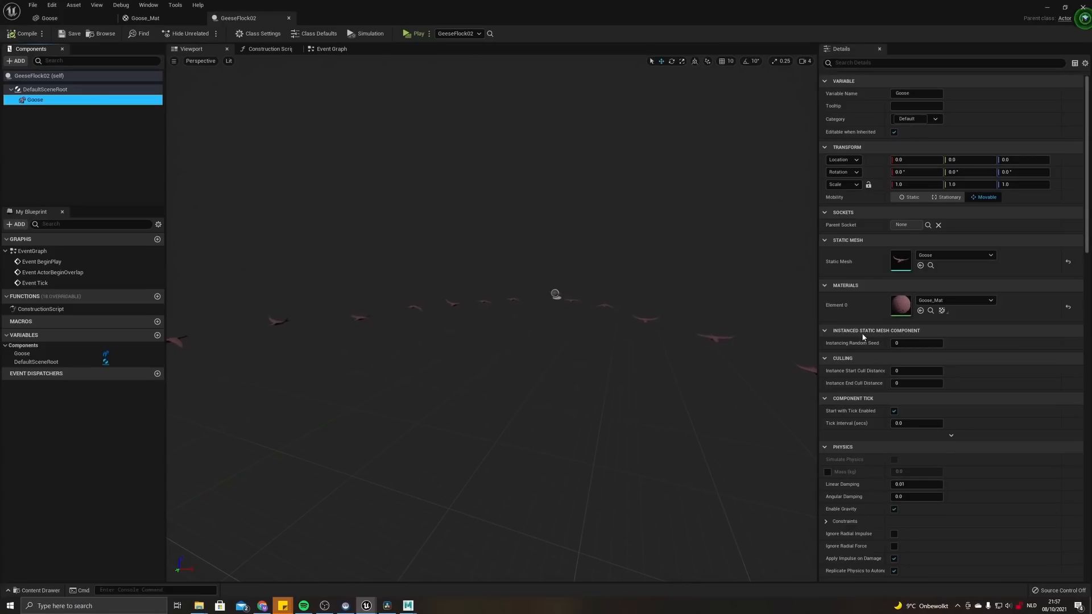
Examine the flock formation and the per-instance transforms in the Goose component's details.
alt+drag(710, 271, 575, 297)
scroll(967, 421, down, 15)
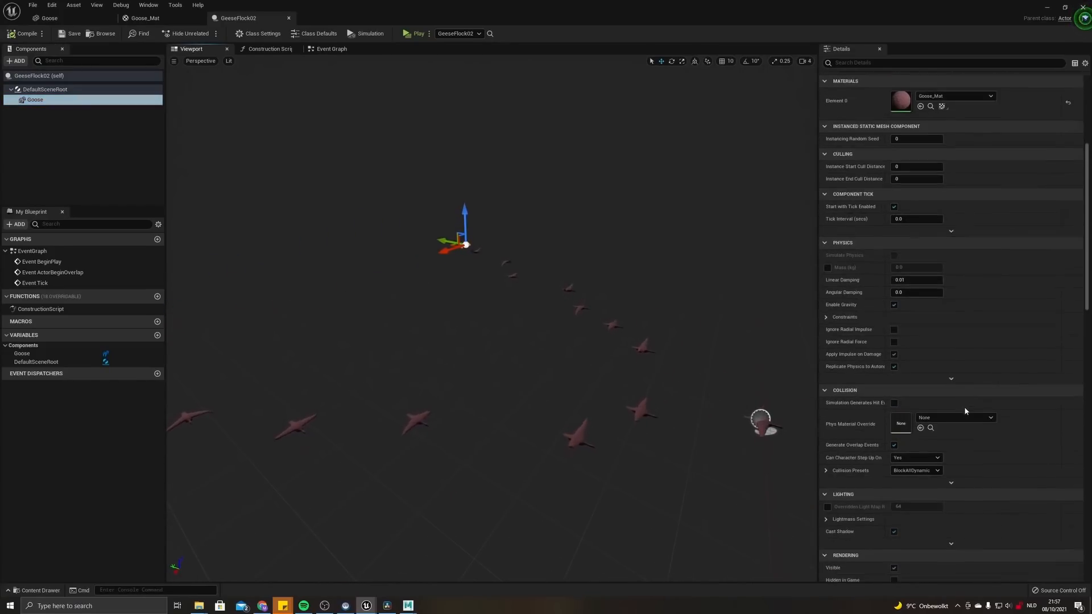
scroll(953, 444, down, 6)
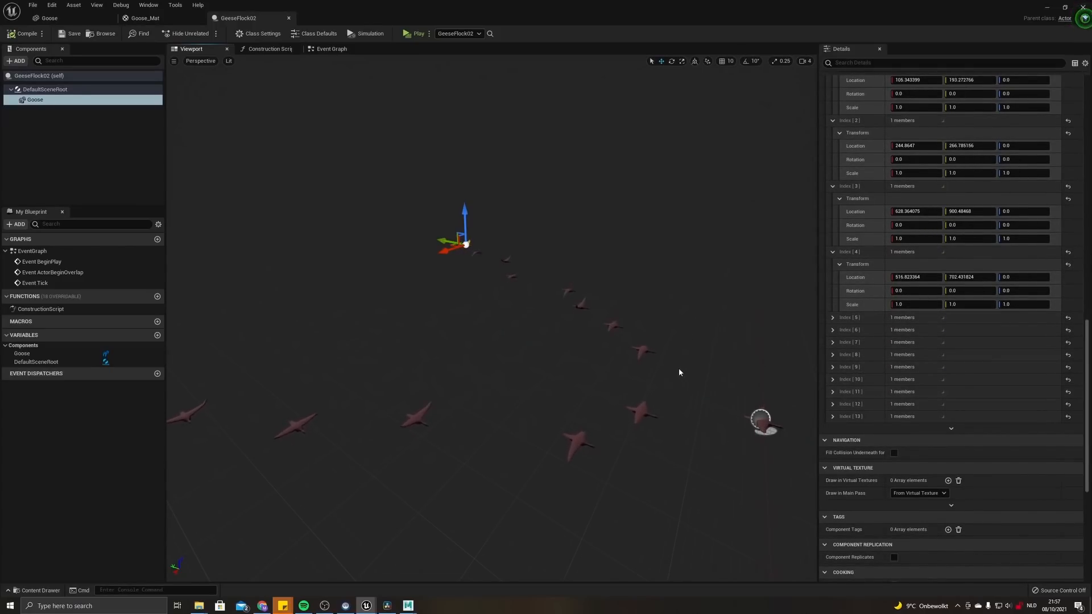
In the Goose_Mat graph, move the PerInstanceRandom and Time nodes slightly away from the Add node and select the Sine node.
click(145, 18)
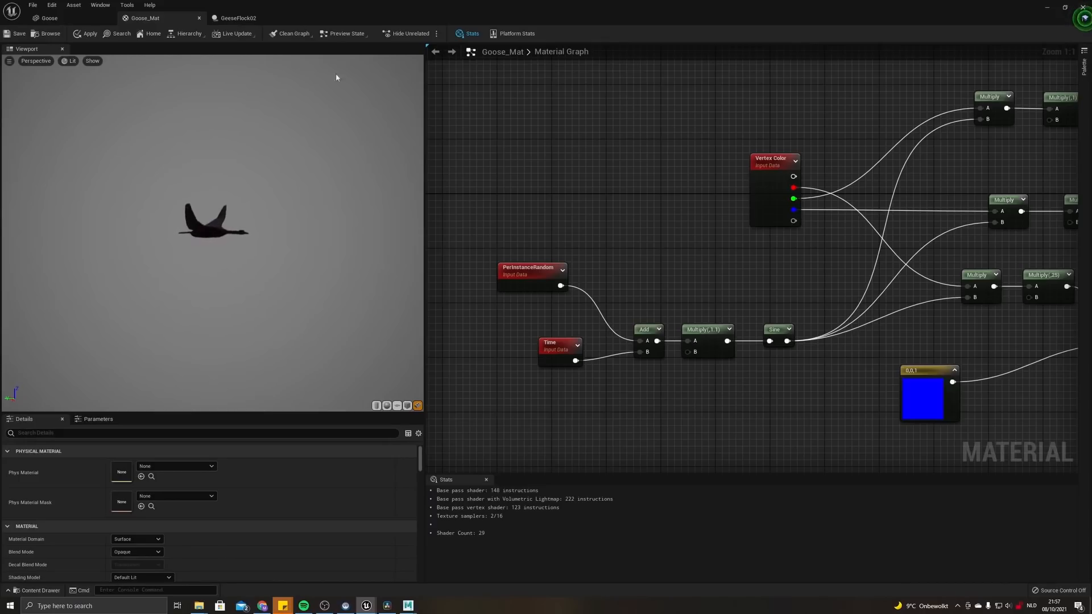
mouse_move(524, 278)
mouse_down()
mouse_move(530, 248)
mouse_move(511, 286)
mouse_move(515, 263)
mouse_up()
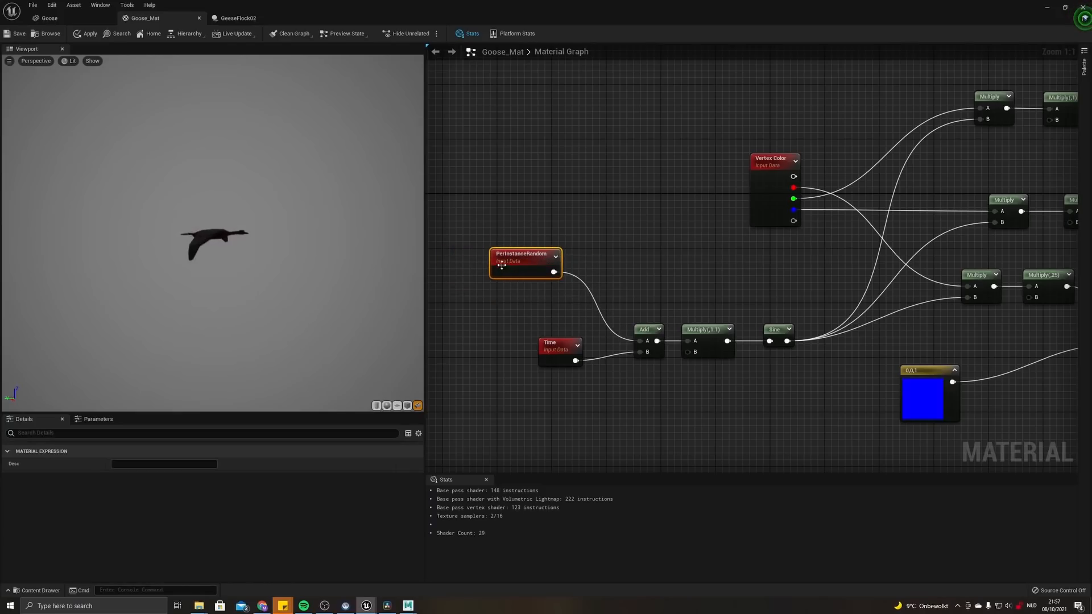
right_drag(609, 230, 539, 223)
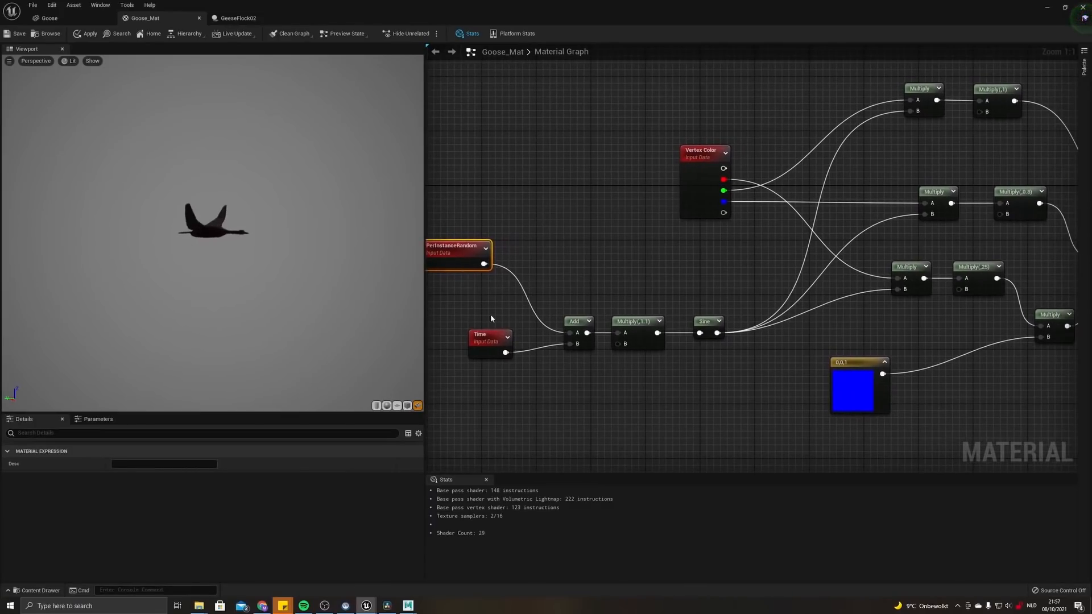
click(478, 344)
drag(478, 344, 471, 344)
drag(684, 278, 729, 391)
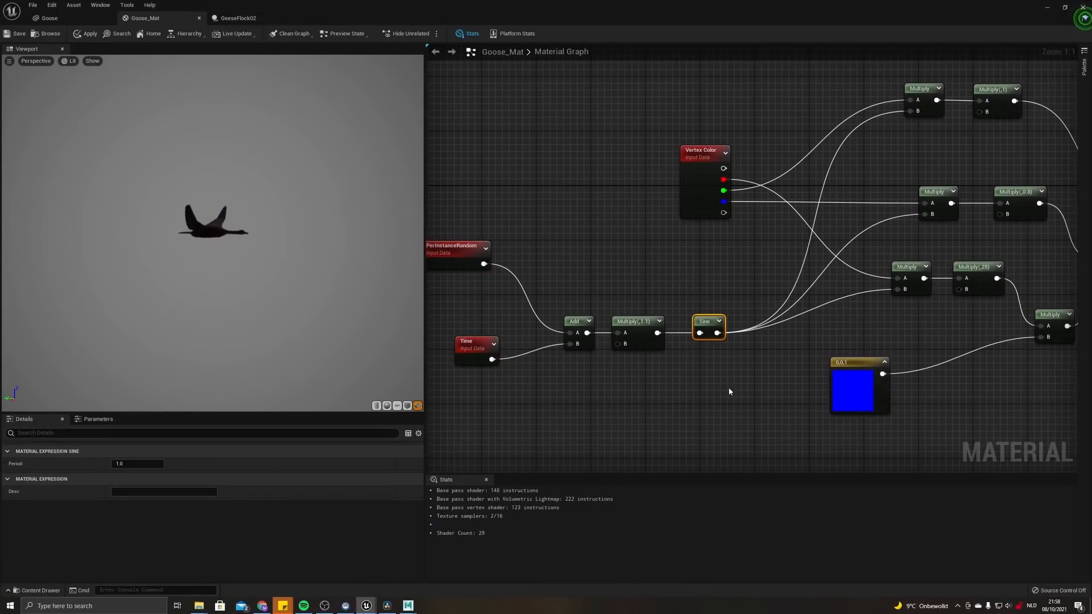
Return to the level and look over the GeeseFlock02 formation flying above the cliffs.
click(243, 17)
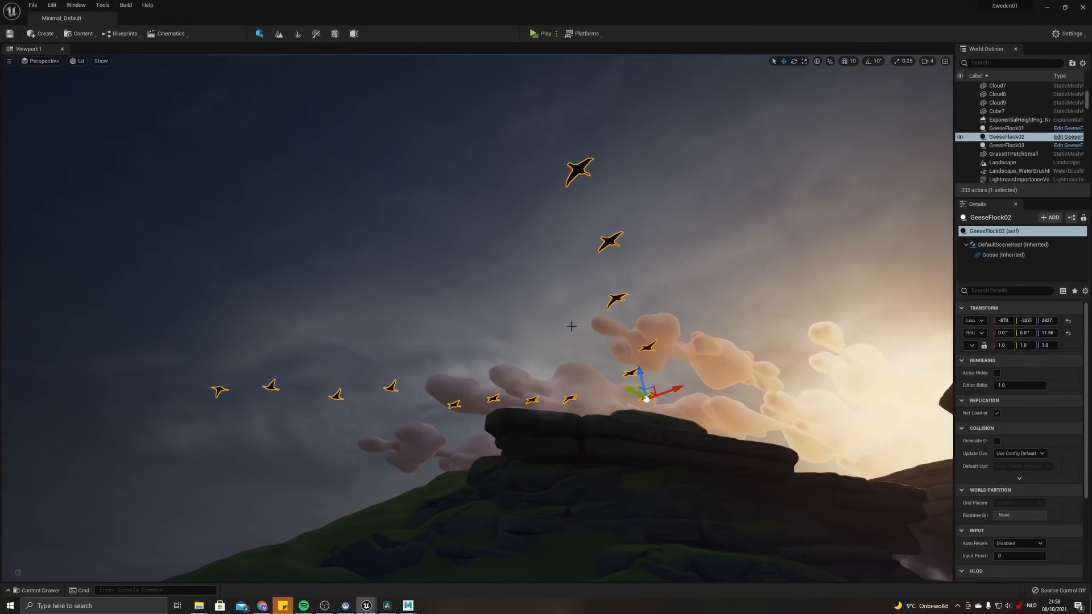
right_drag(572, 326, 617, 327)
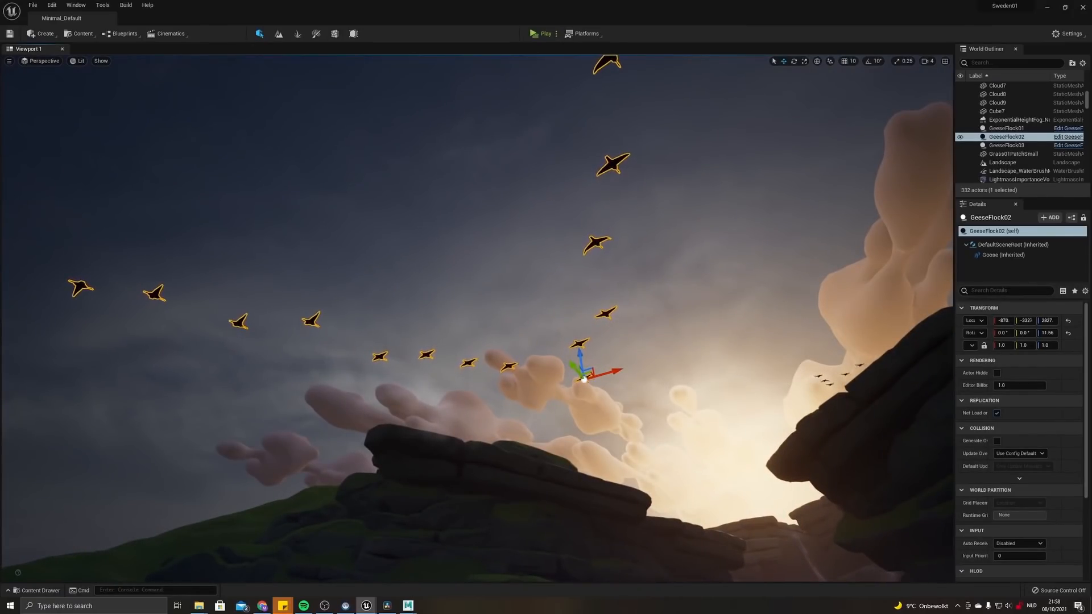
scroll(566, 297, down, 5)
right_drag(565, 297, 571, 288)
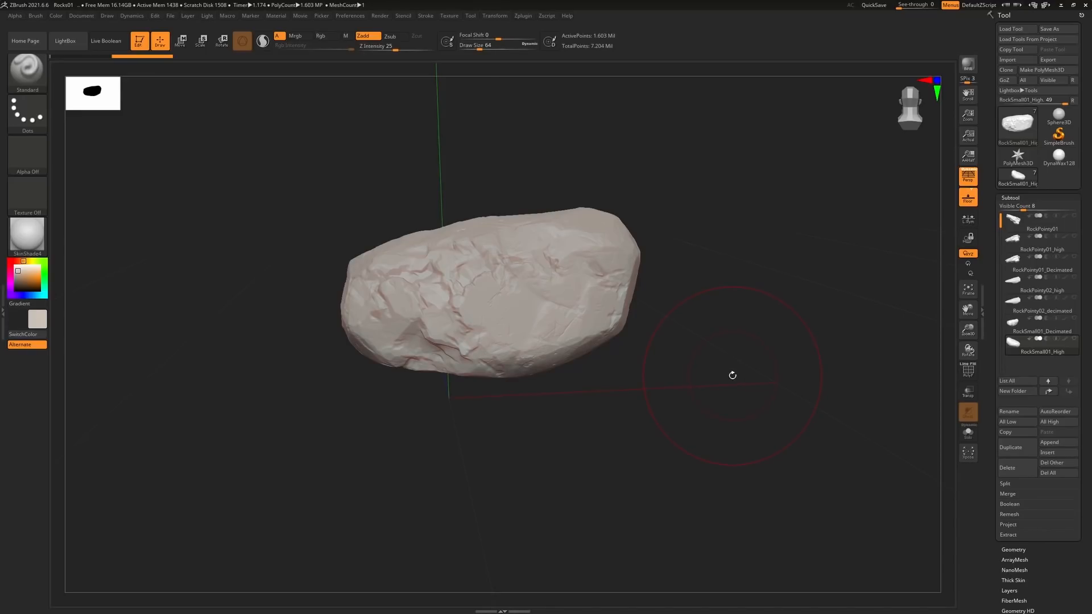
Switch to ZBrush, view the RockSmall01_High sculpt, and make RockPointy01_high the active subtool, framed in full.
drag(738, 373, 734, 350)
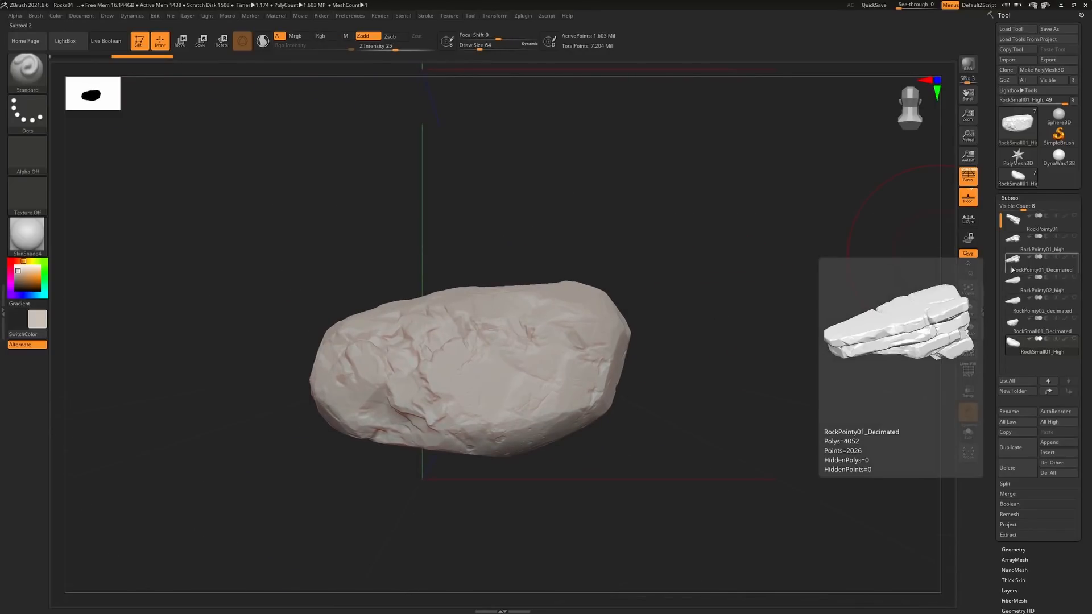
drag(868, 364, 857, 299)
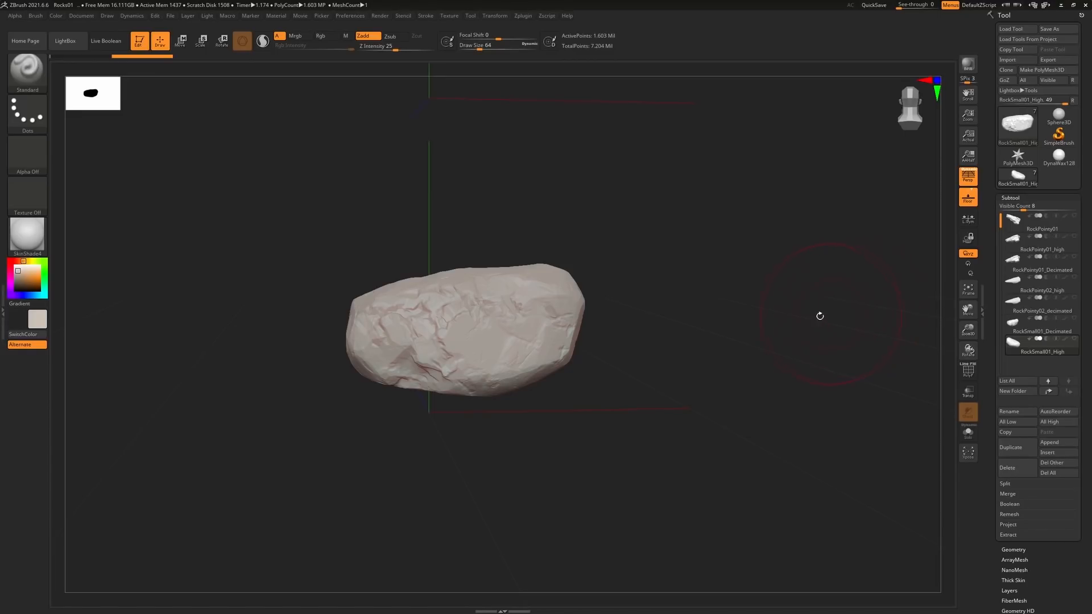
click(1011, 243)
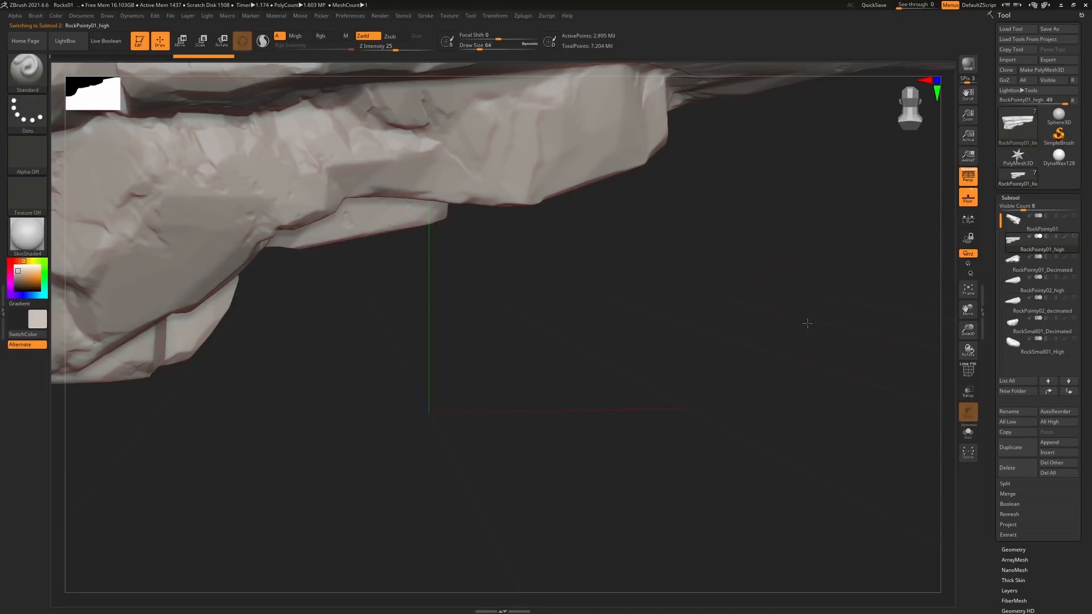
key(f)
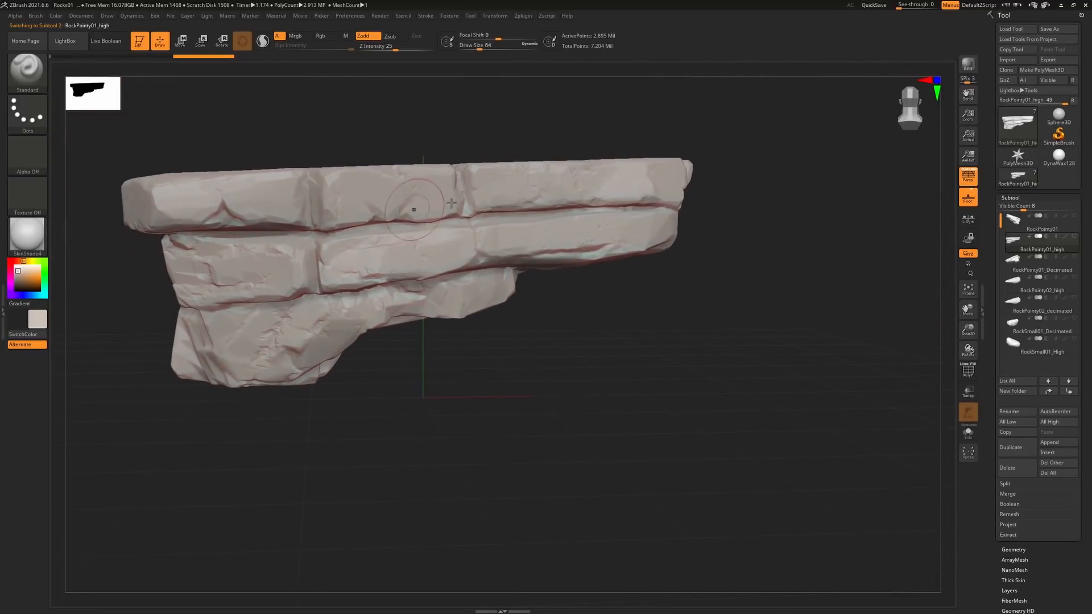
ctrl+right_drag(682, 366, 644, 368)
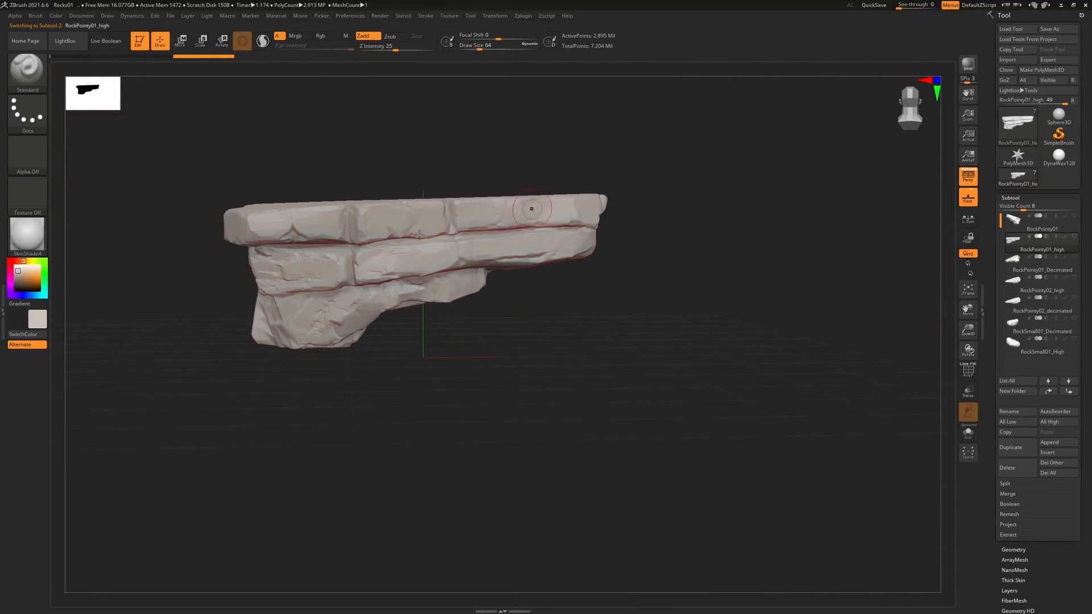
Examine the layered RockPointy01_high sculpt from the front, above and behind.
drag(557, 170, 627, 349)
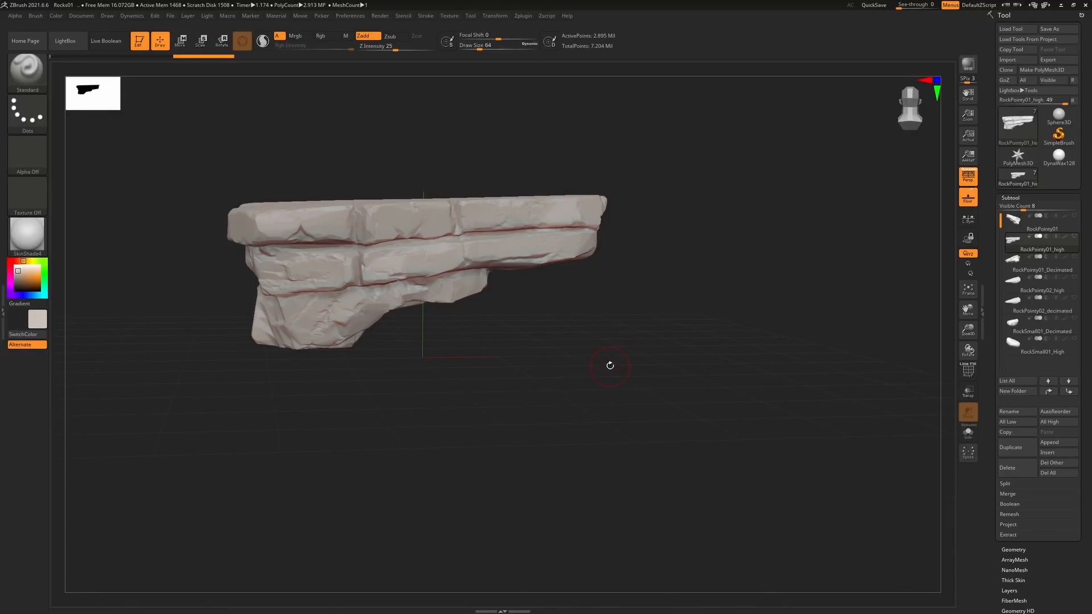
drag(600, 366, 685, 430)
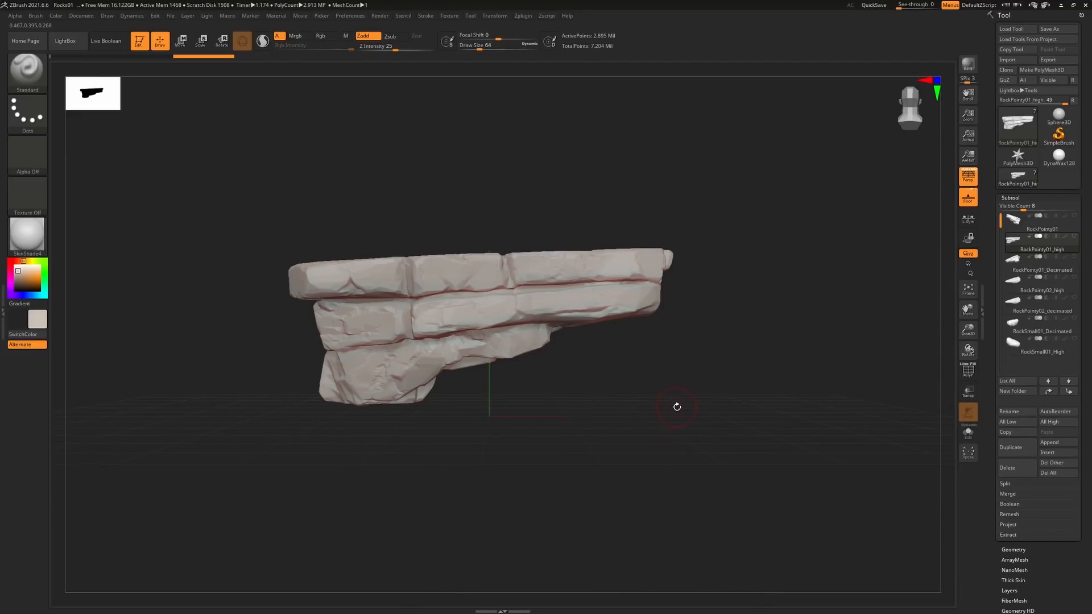
shift+drag(682, 406, 684, 395)
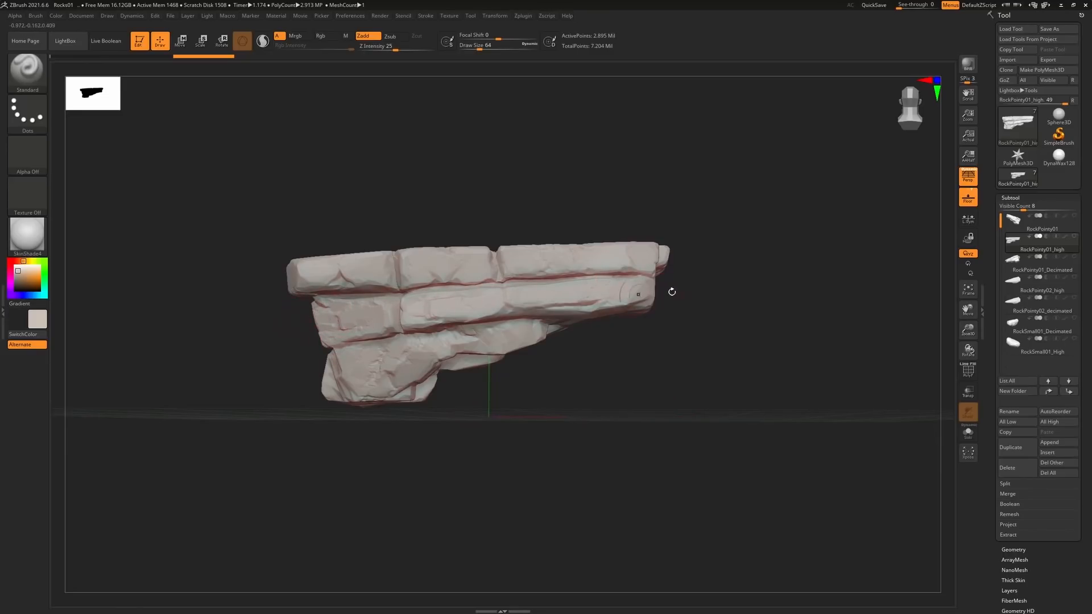
drag(683, 452, 629, 334)
drag(519, 462, 745, 519)
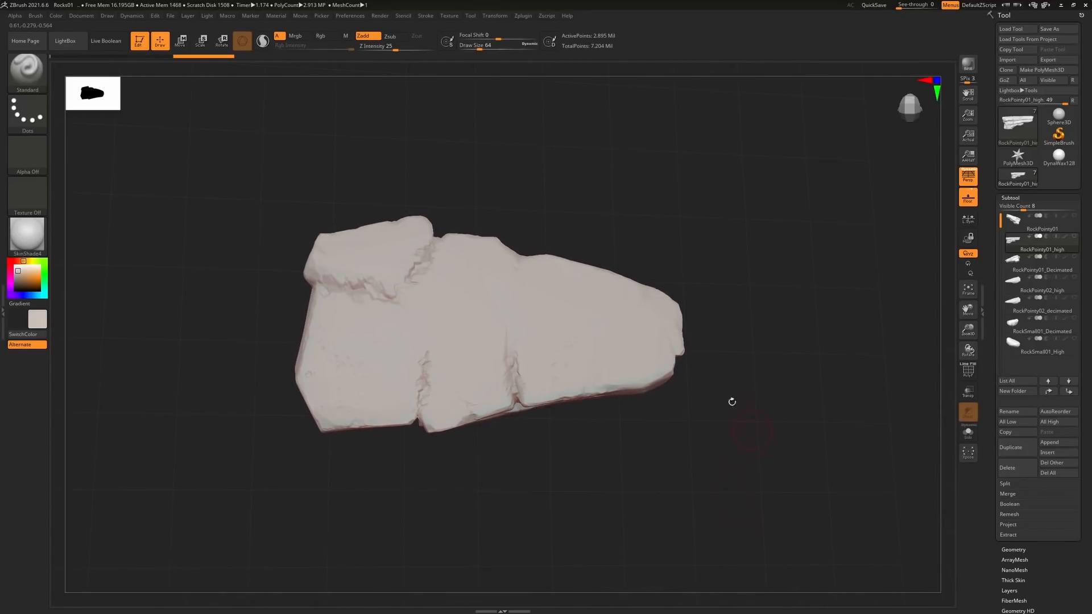
drag(675, 422, 673, 338)
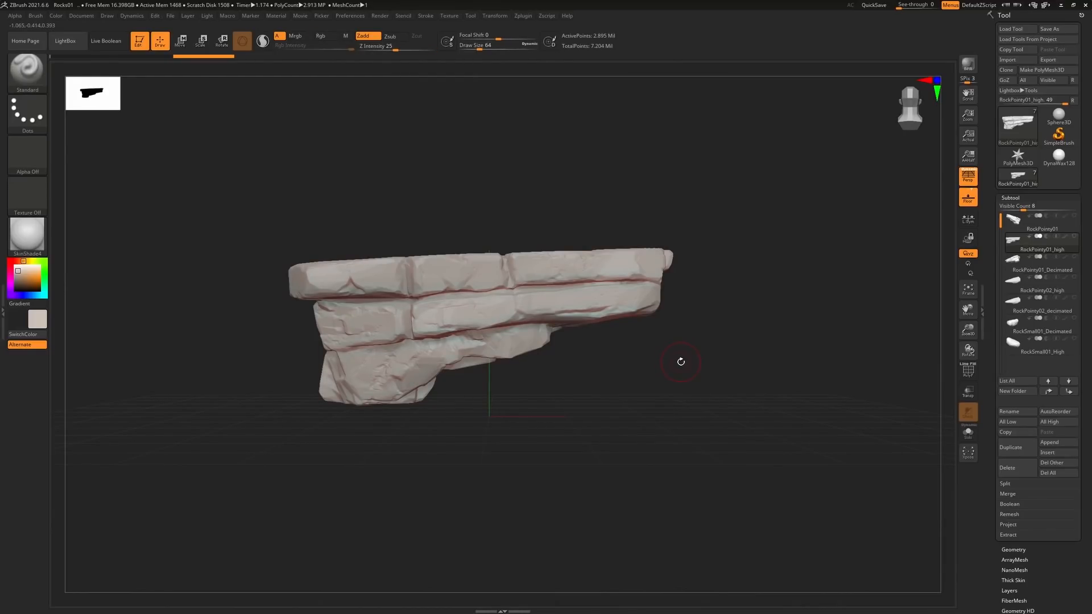
drag(680, 361, 504, 399)
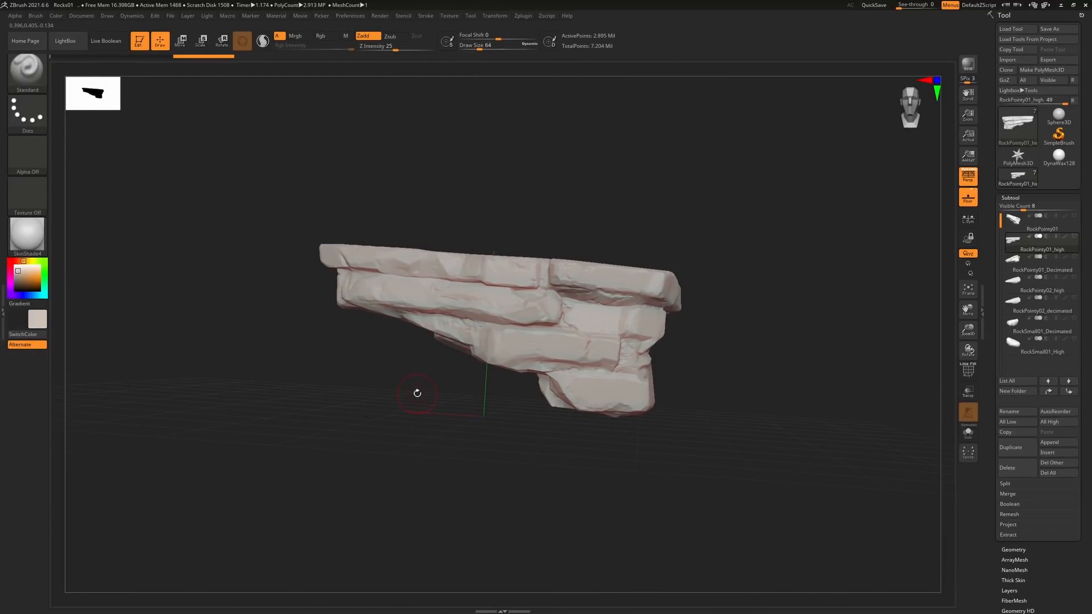
drag(412, 401, 620, 378)
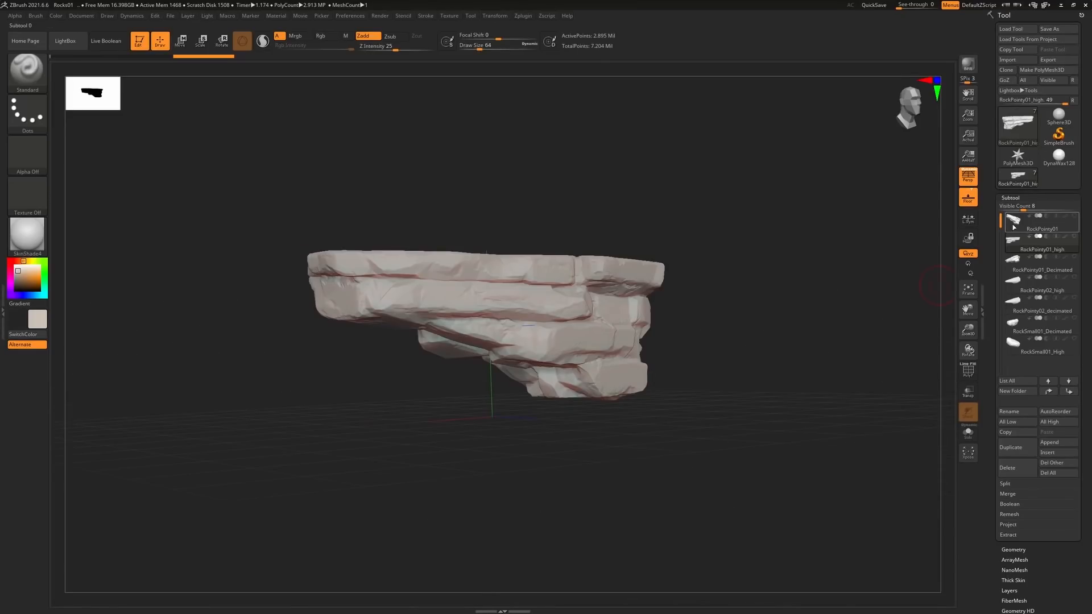
Make RockPointy02_high the active subtool and inspect its long tapered shape from several angles.
click(1014, 279)
drag(731, 341, 803, 330)
drag(717, 357, 726, 361)
drag(822, 422, 784, 429)
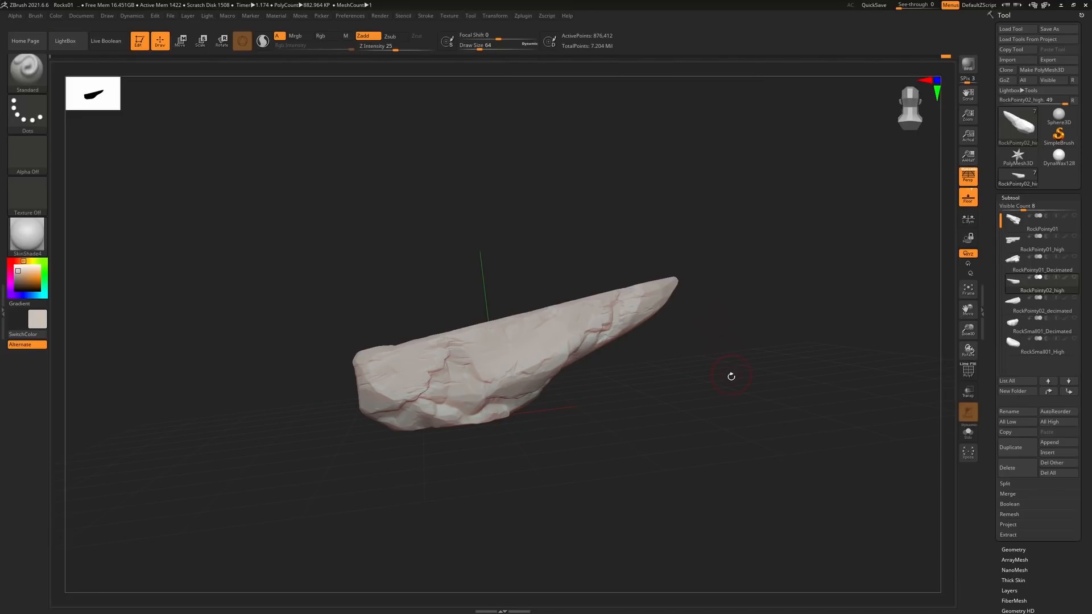
drag(729, 360, 760, 304)
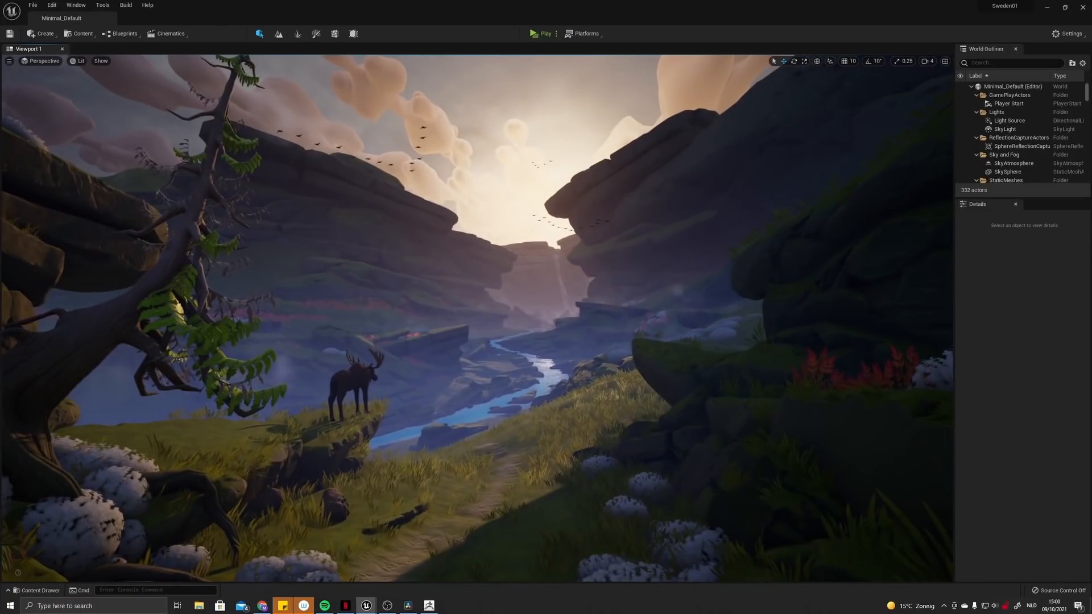
Switch to the Unreal level and select individual RockPointy instances on the near ledge and distant cliffs to show how they build the canyon.
click(665, 382)
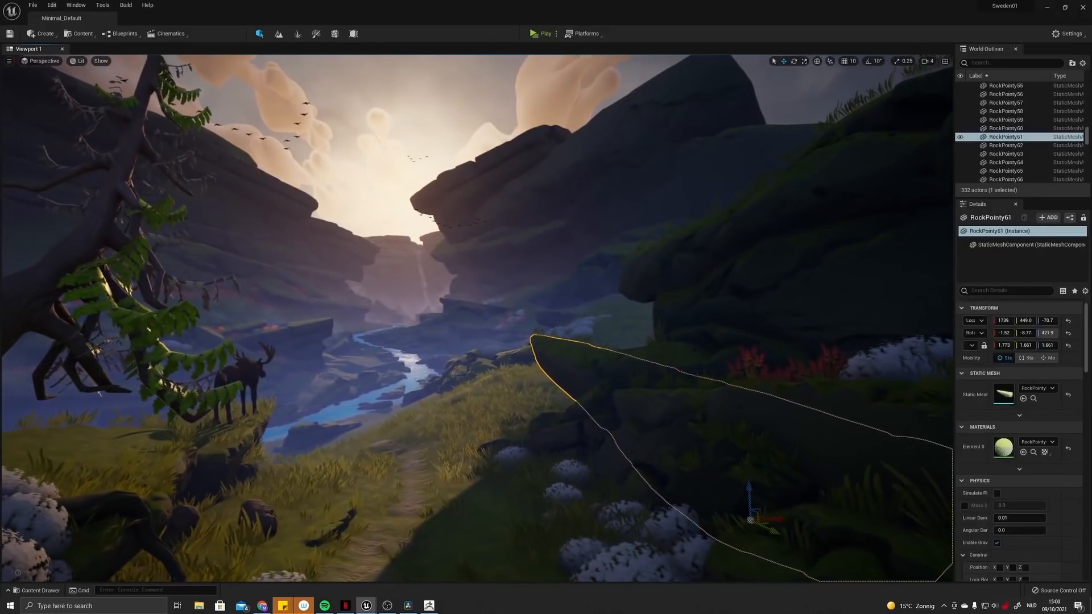
right_drag(408, 267, 652, 277)
click(652, 277)
right_drag(482, 241, 364, 234)
click(546, 219)
click(359, 278)
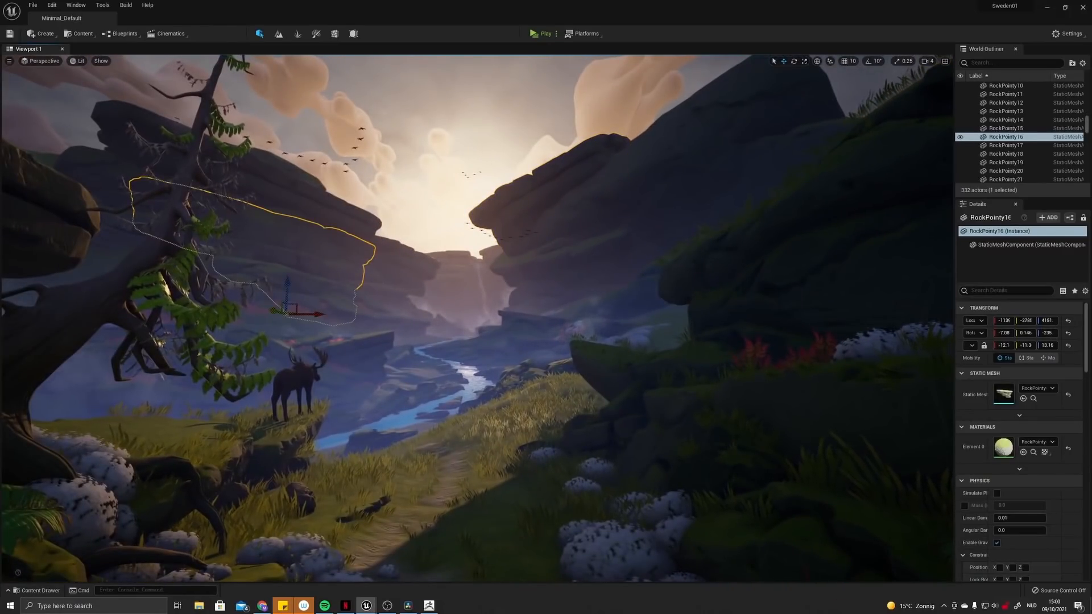
click(380, 284)
click(393, 284)
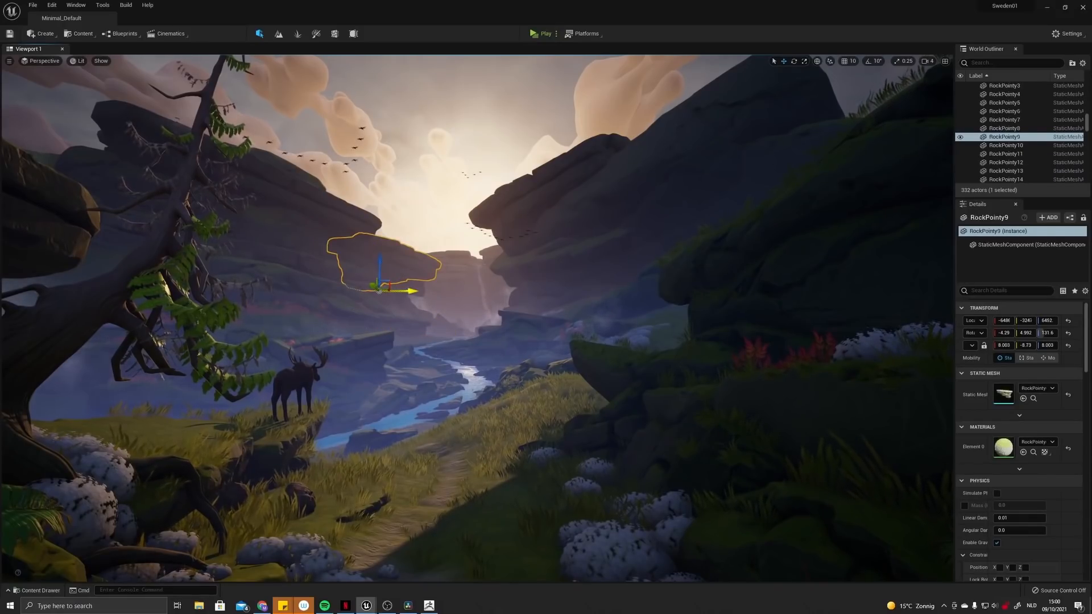
click(402, 295)
click(407, 289)
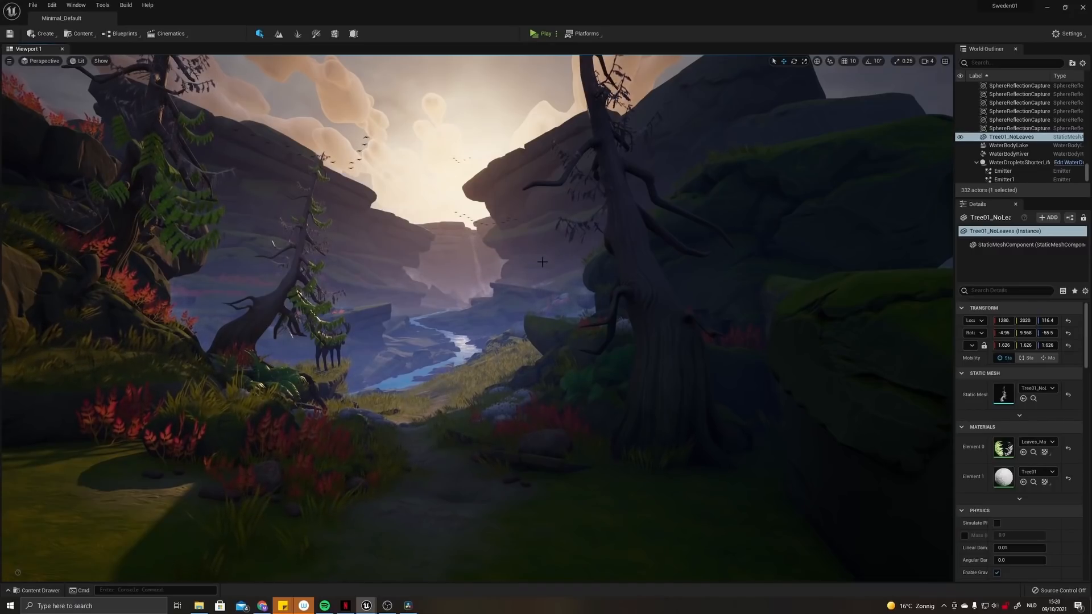
Pull back behind the main view, show the editor icons, and select the CameraMainShot actor.
key(s)
right_drag(495, 236, 569, 329)
key(g)
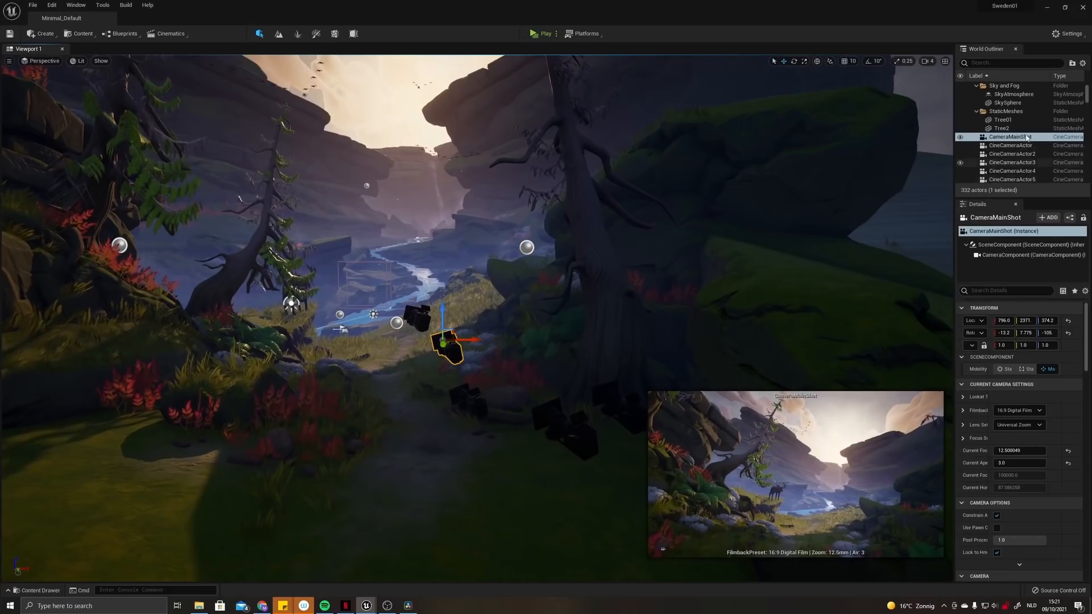
right_drag(642, 291, 668, 295)
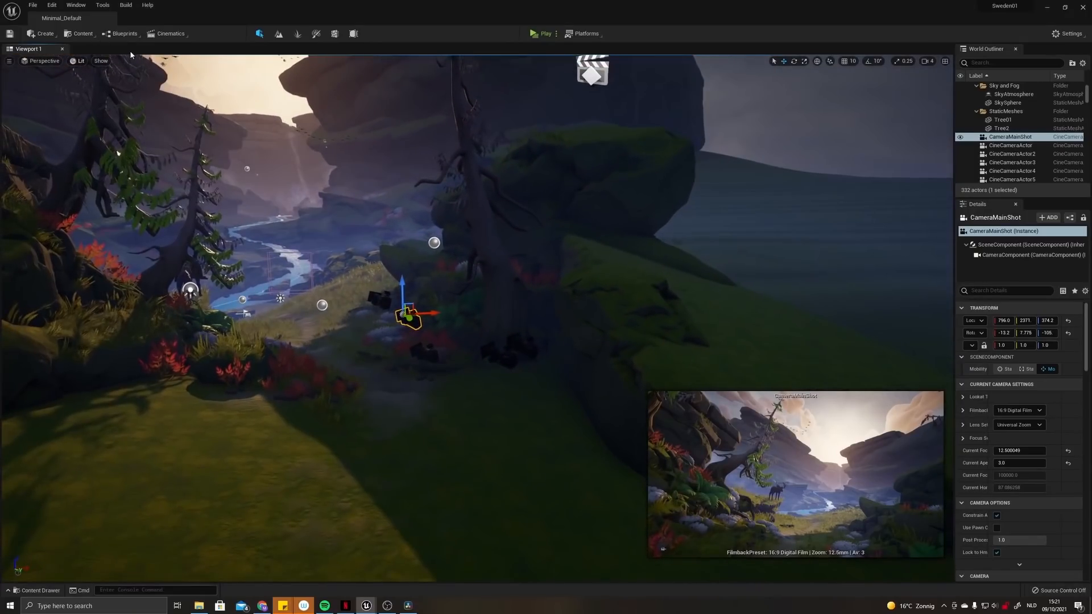
Open the MainShot level sequence and move the Sequencer window away from the scene's cameras.
click(167, 34)
click(181, 107)
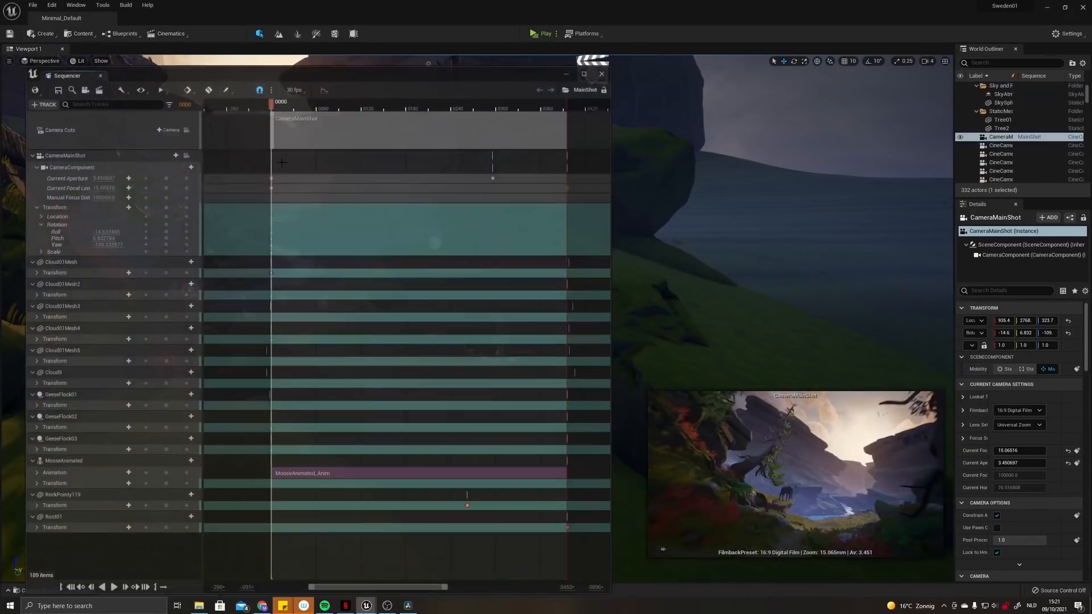
drag(302, 66, 866, 186)
Scrub MainShot to frame 101 and look at CameraMainShot's position along the path.
right_drag(398, 318, 275, 291)
key(w)
drag(816, 221, 891, 248)
right_drag(478, 284, 491, 268)
key(s)
right_drag(407, 262, 413, 315)
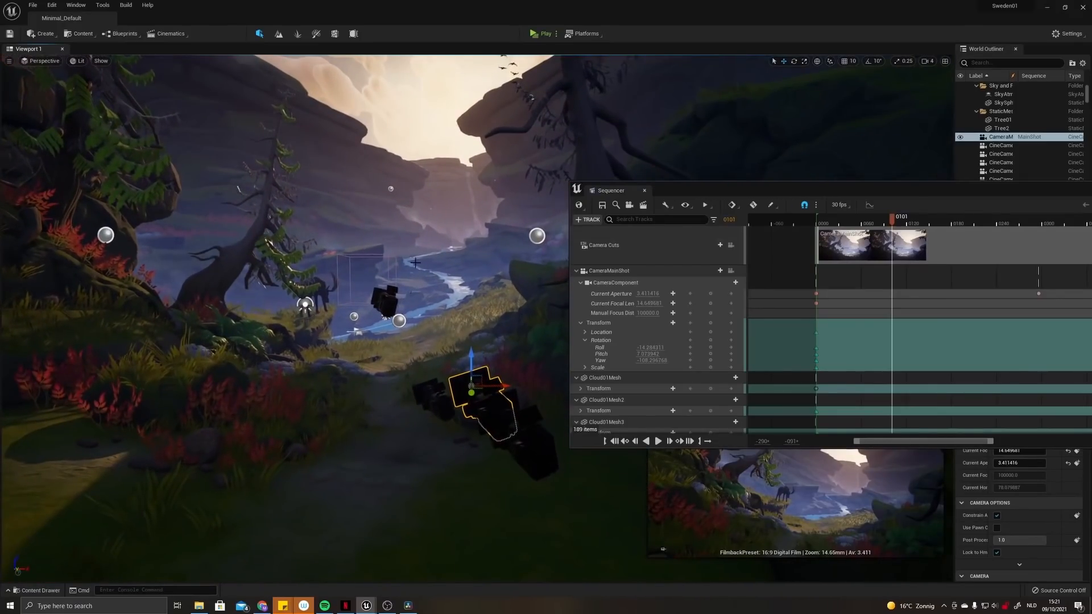
Move the Sequencer window clear of the camera preview and scrub MainShot through frame 230 and back to frame 24.
drag(894, 224, 850, 83)
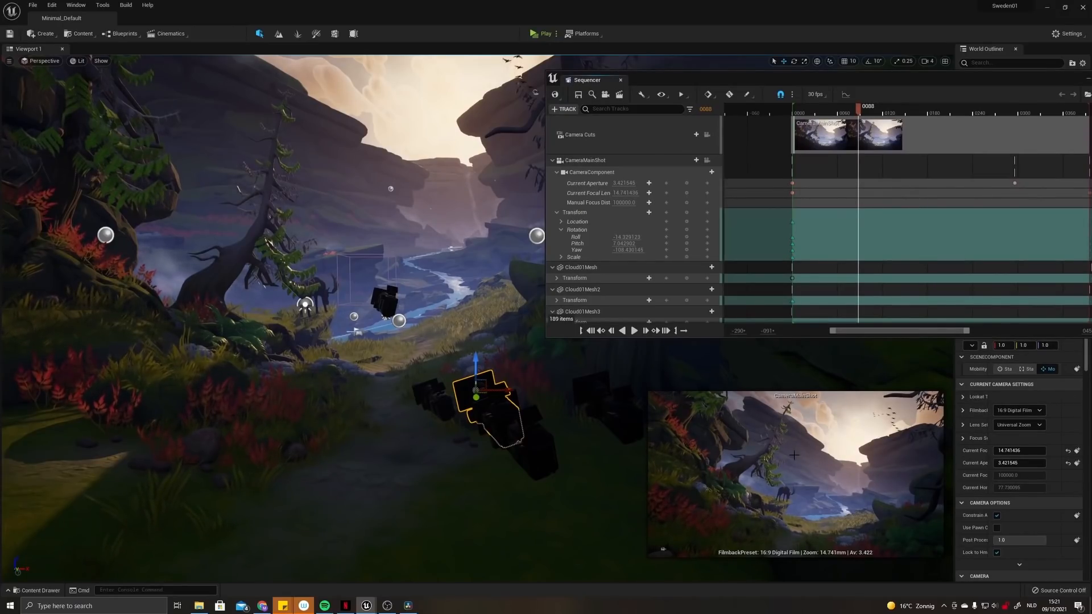
drag(858, 111, 903, 117)
drag(977, 114, 954, 150)
mouse_move(894, 76)
mouse_down()
mouse_move(836, 73)
mouse_move(783, 49)
mouse_move(845, 37)
mouse_move(838, 45)
mouse_up()
drag(868, 80, 786, 122)
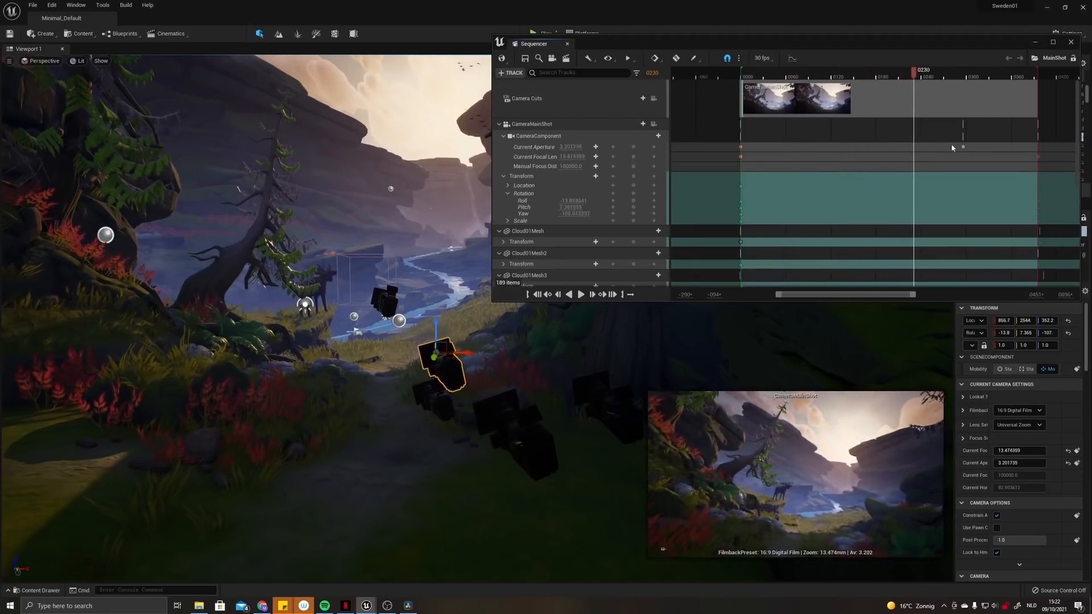
drag(821, 147, 758, 116)
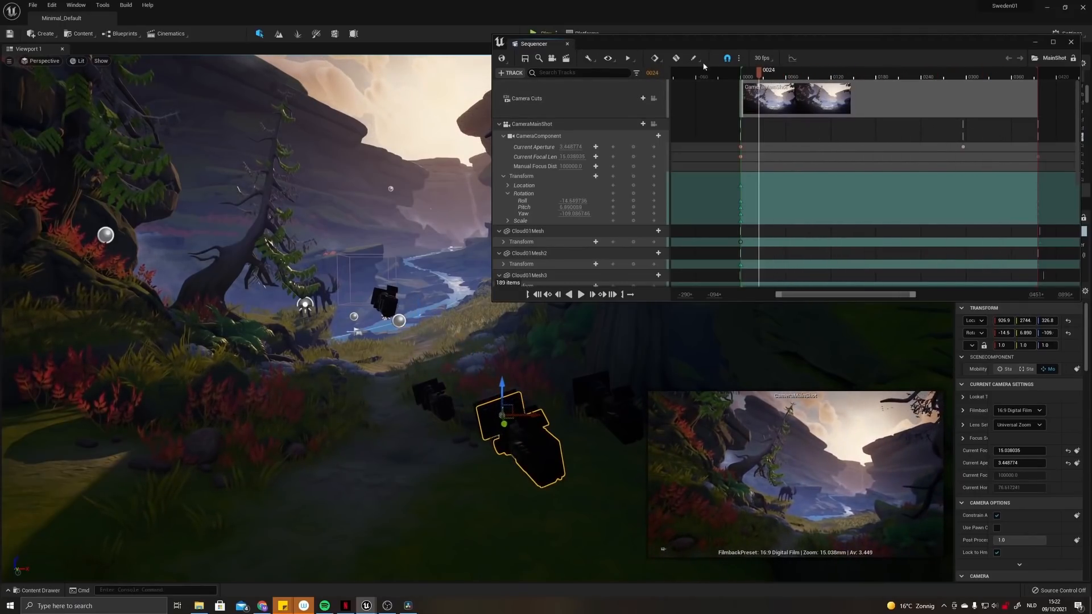
Play MainShot up to frame 150, return to frame 23, and view the moving camera from closer to the scene.
click(581, 295)
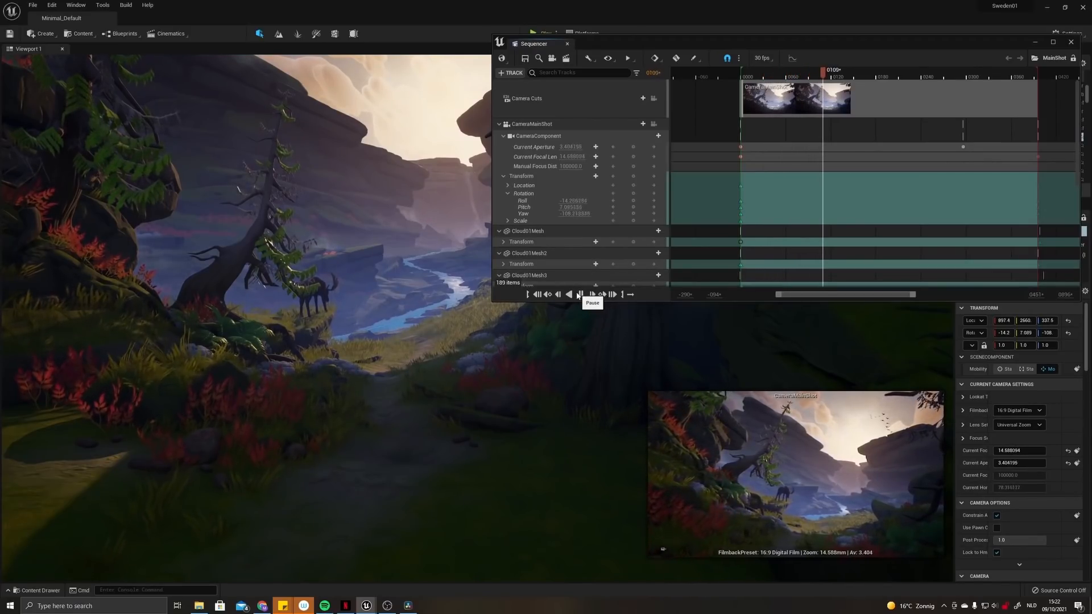
click(580, 294)
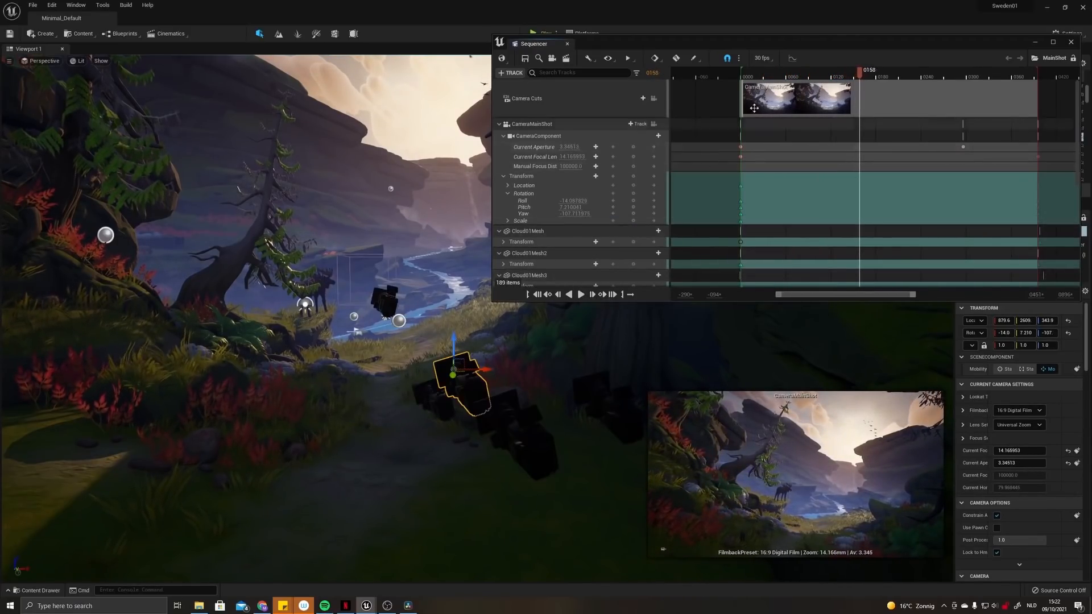
drag(769, 76, 758, 76)
right_drag(454, 319, 439, 294)
key(s)
key(w)
key(w)
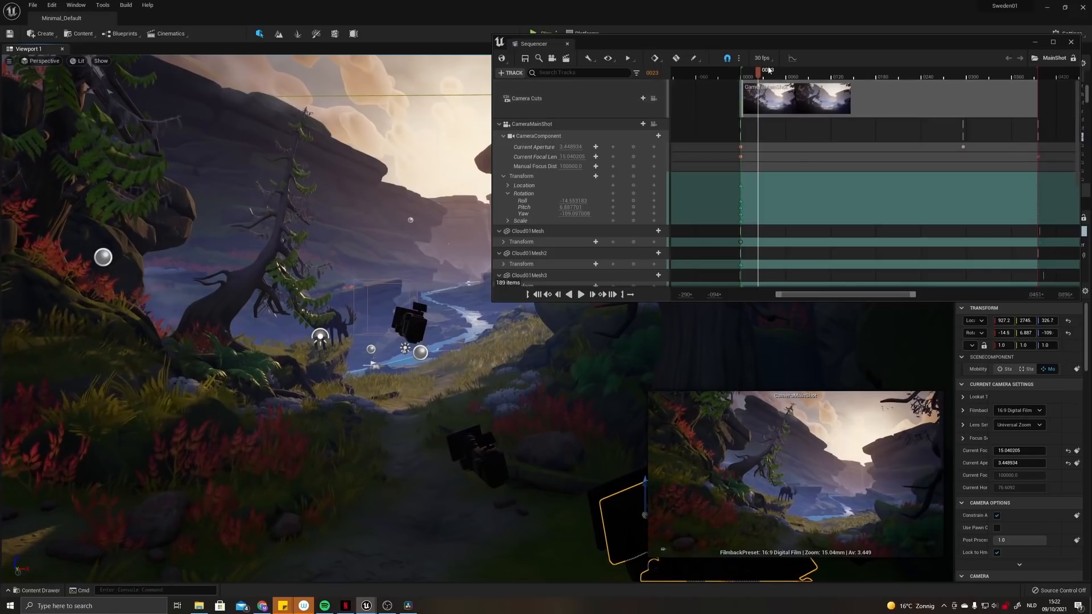
Review the sequence's tracks at frame 65, and scrub to frame 200 while watching the geese and clouds above the canyon.
drag(761, 73, 789, 83)
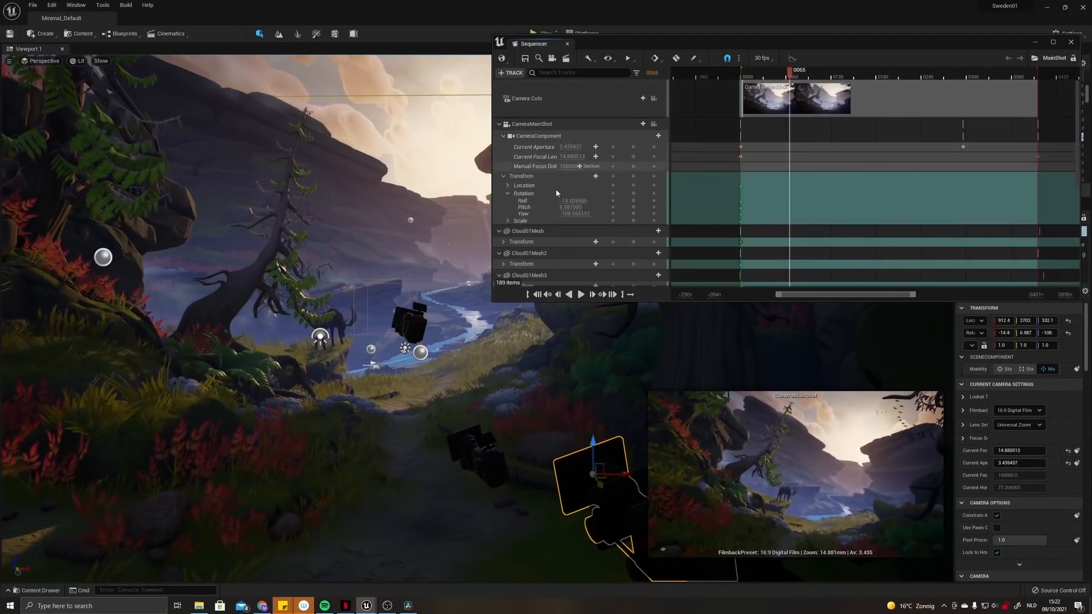
scroll(581, 203, down, 3)
scroll(539, 217, up, 3)
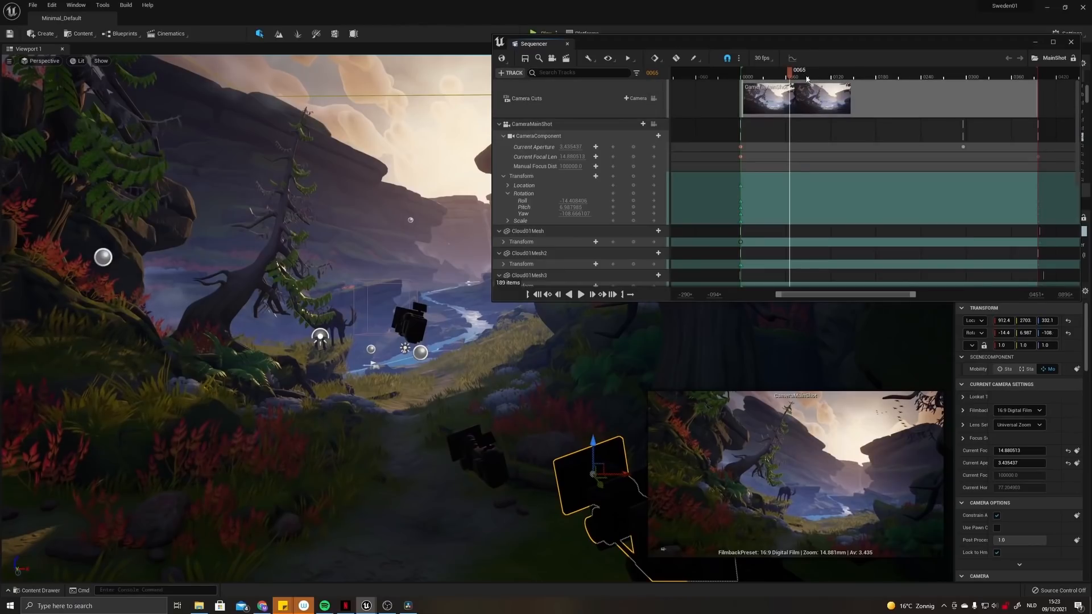
mouse_move(794, 78)
mouse_down()
mouse_move(848, 78)
mouse_move(792, 77)
mouse_up()
right_drag(398, 227, 479, 180)
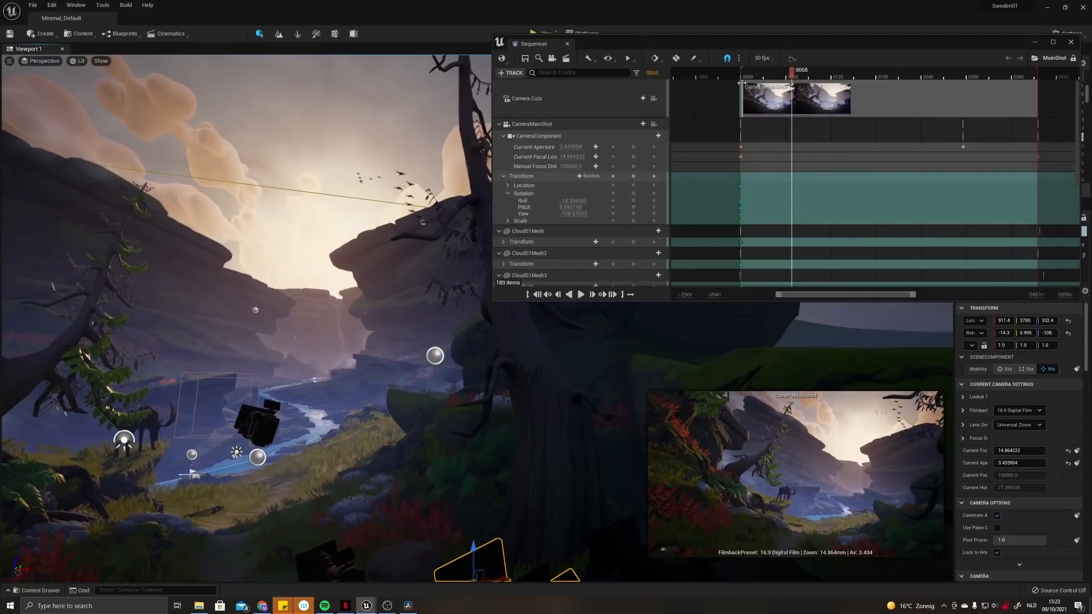
mouse_move(794, 79)
mouse_down()
mouse_move(888, 79)
mouse_move(815, 78)
mouse_up()
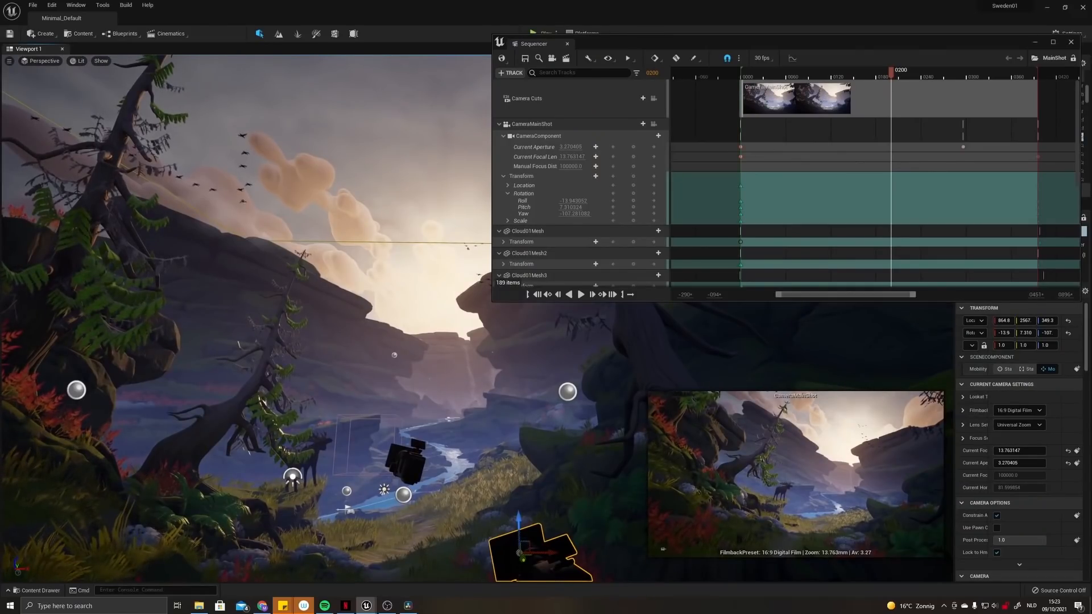
right_drag(389, 251, 393, 265)
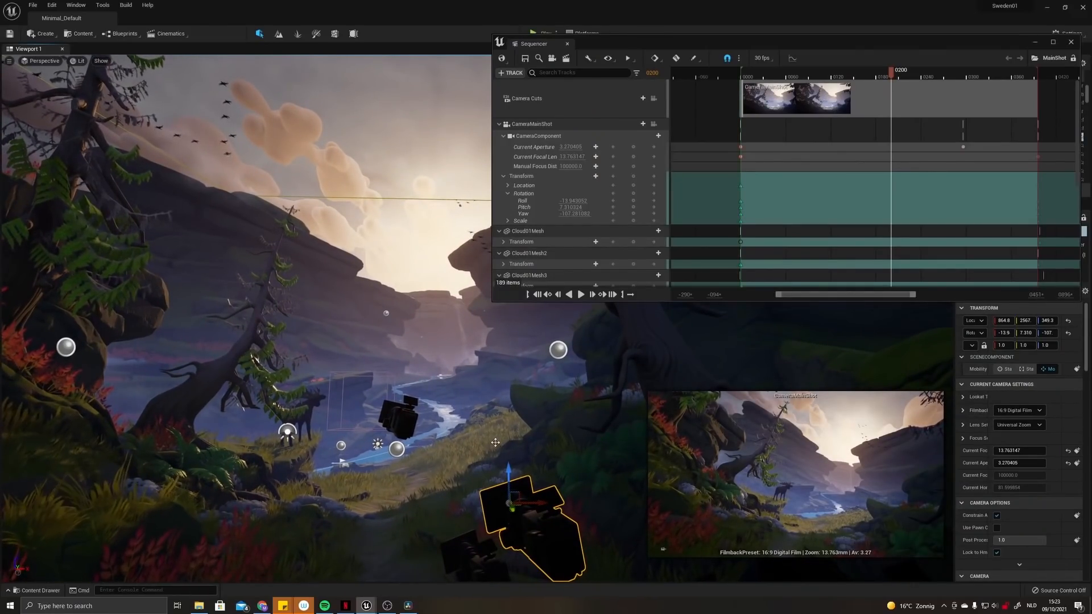